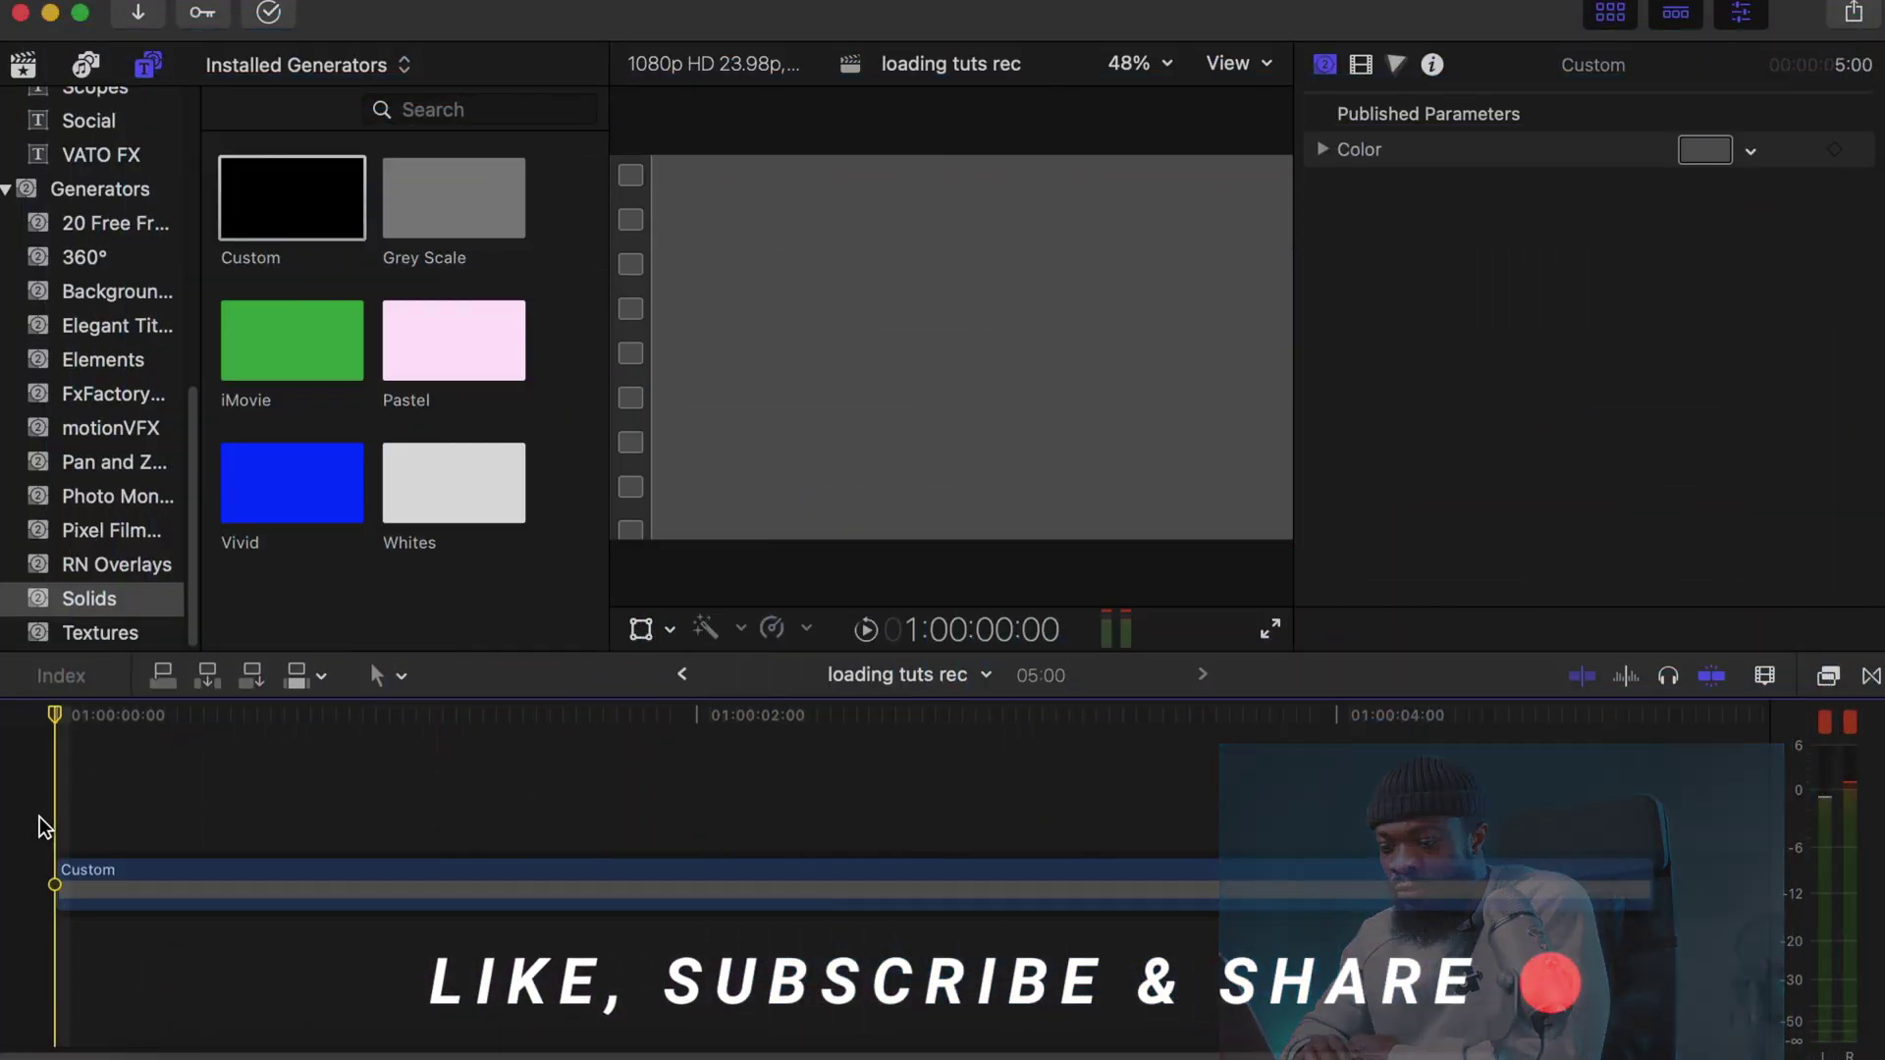
- Scroll the Generators sidebar down to bring the Elements category into view
scroll(67, 155, "up", 10)
scroll(74, 120, "down", 10)
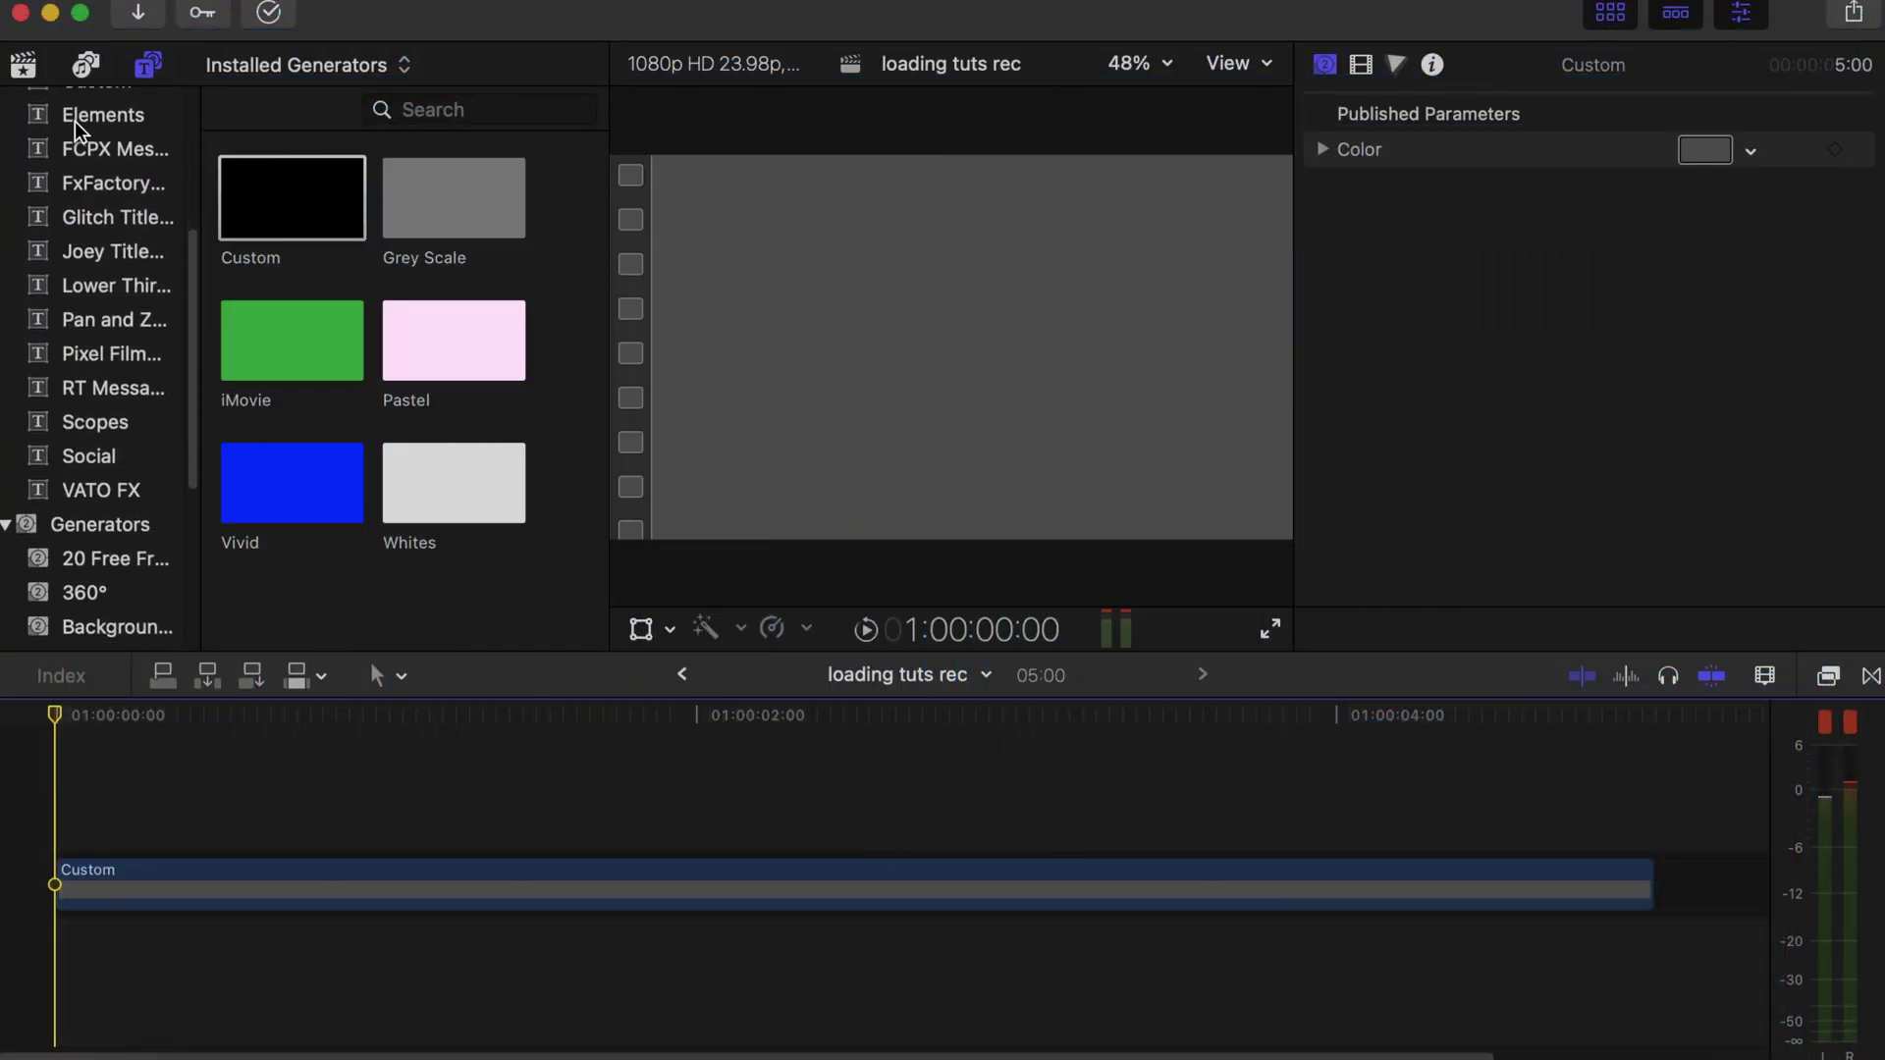
scroll(75, 454, "down", 3)
- Add the Shapes generator above the Custom clip and trim it to 5 seconds
left_click(90, 412)
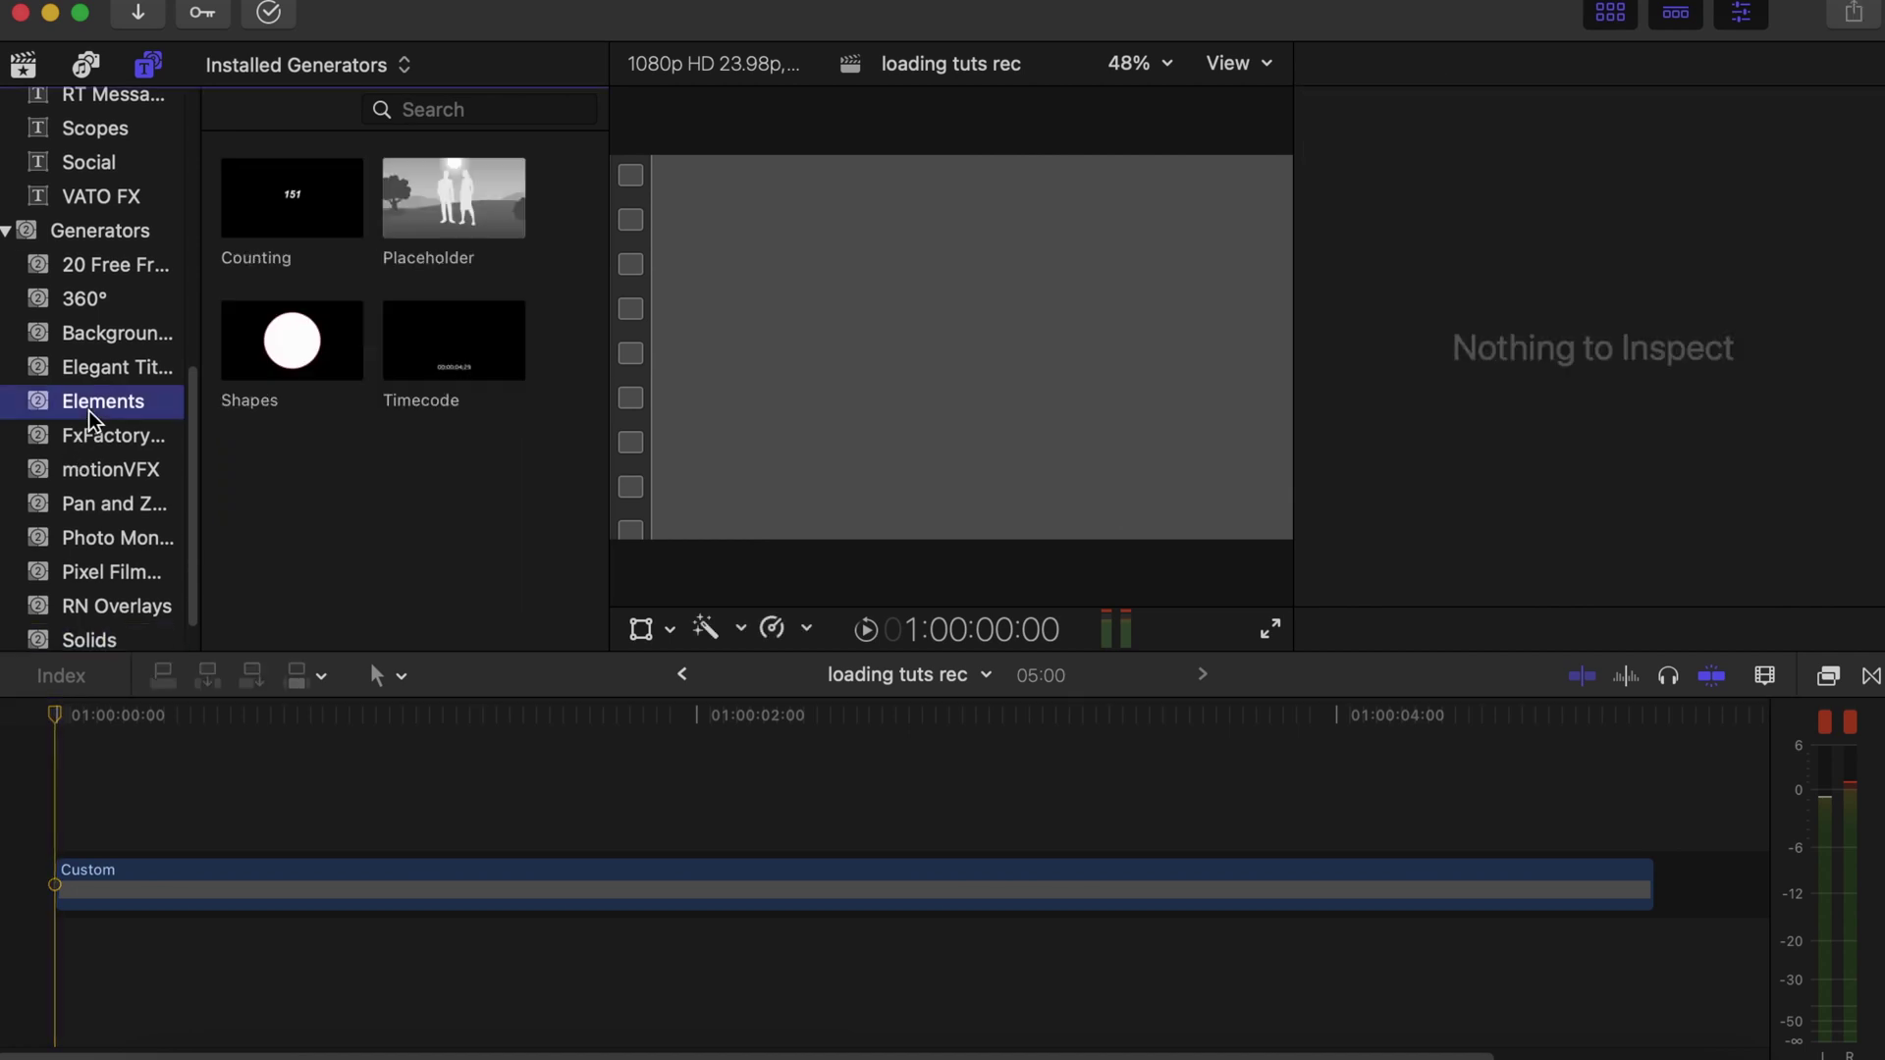
left_click(352, 349)
left_click_drag(324, 349, 49, 785)
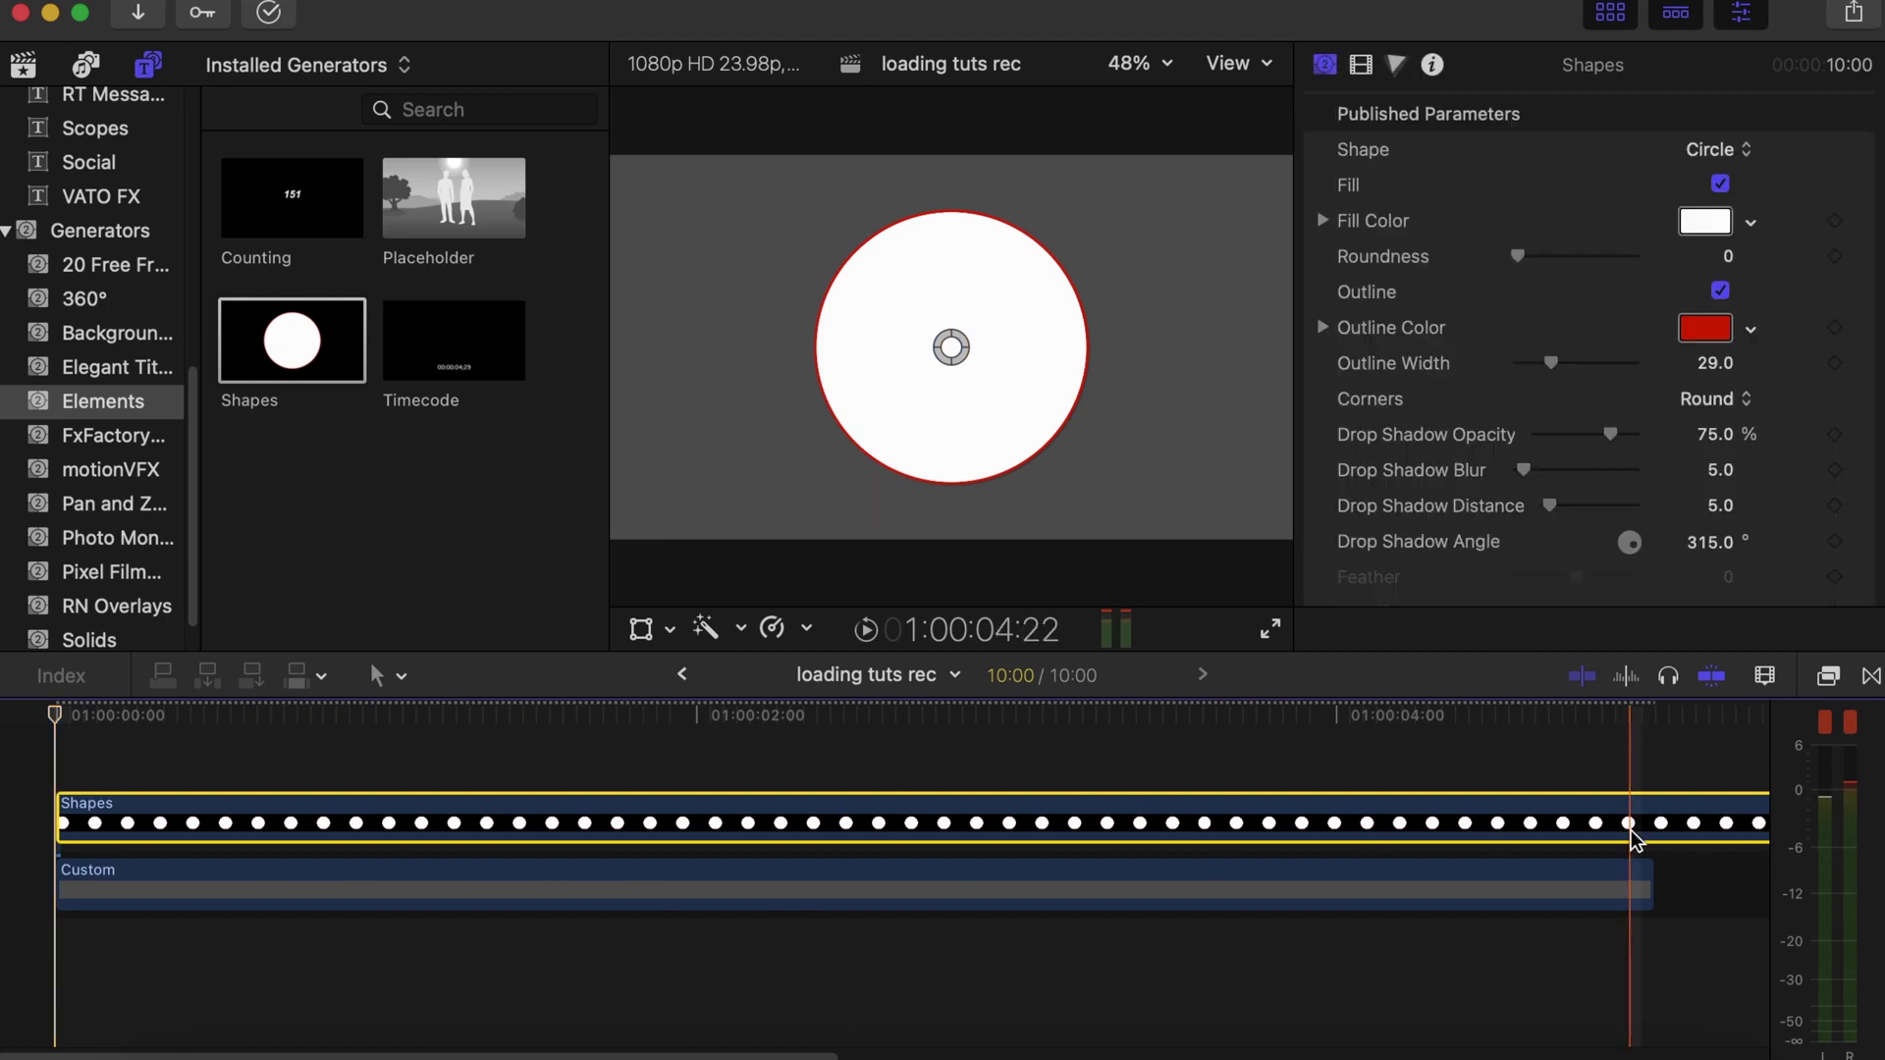
key("super+b")
left_click(1662, 823)
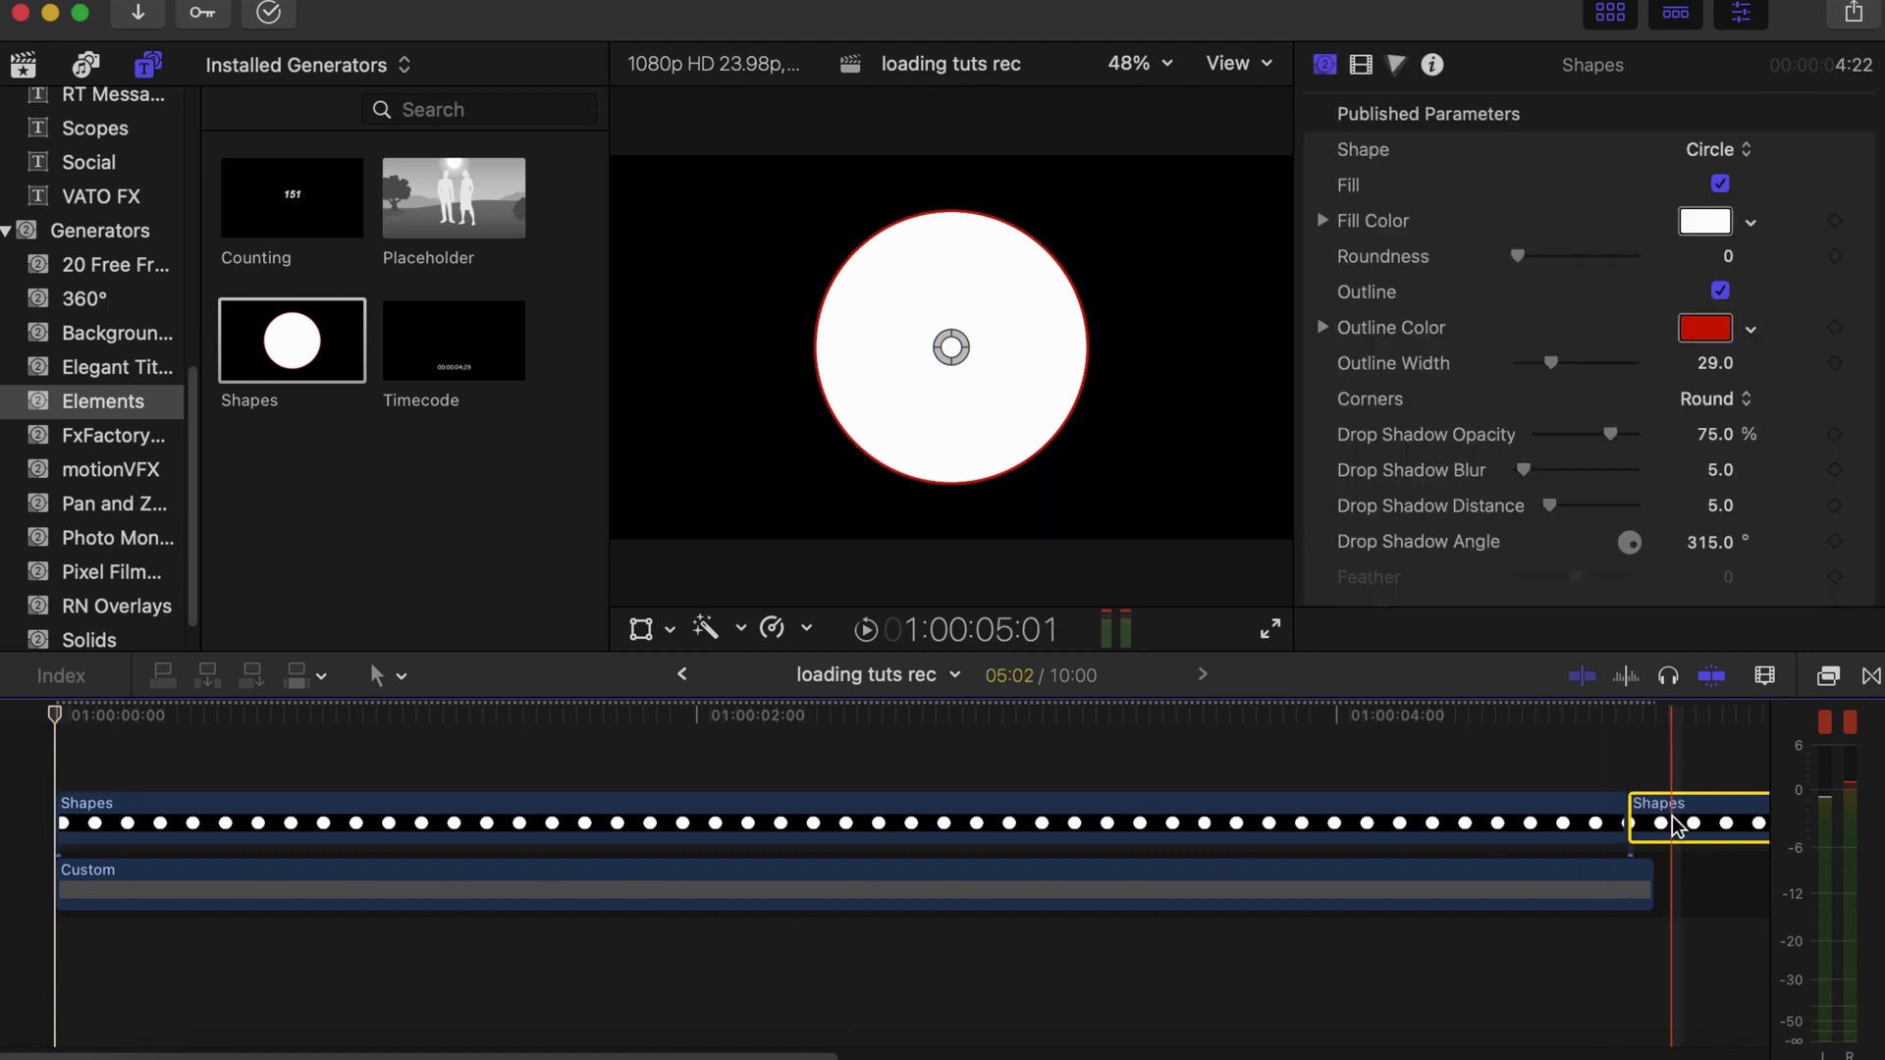
key("Delete")
key("super+z")
key("super+z")
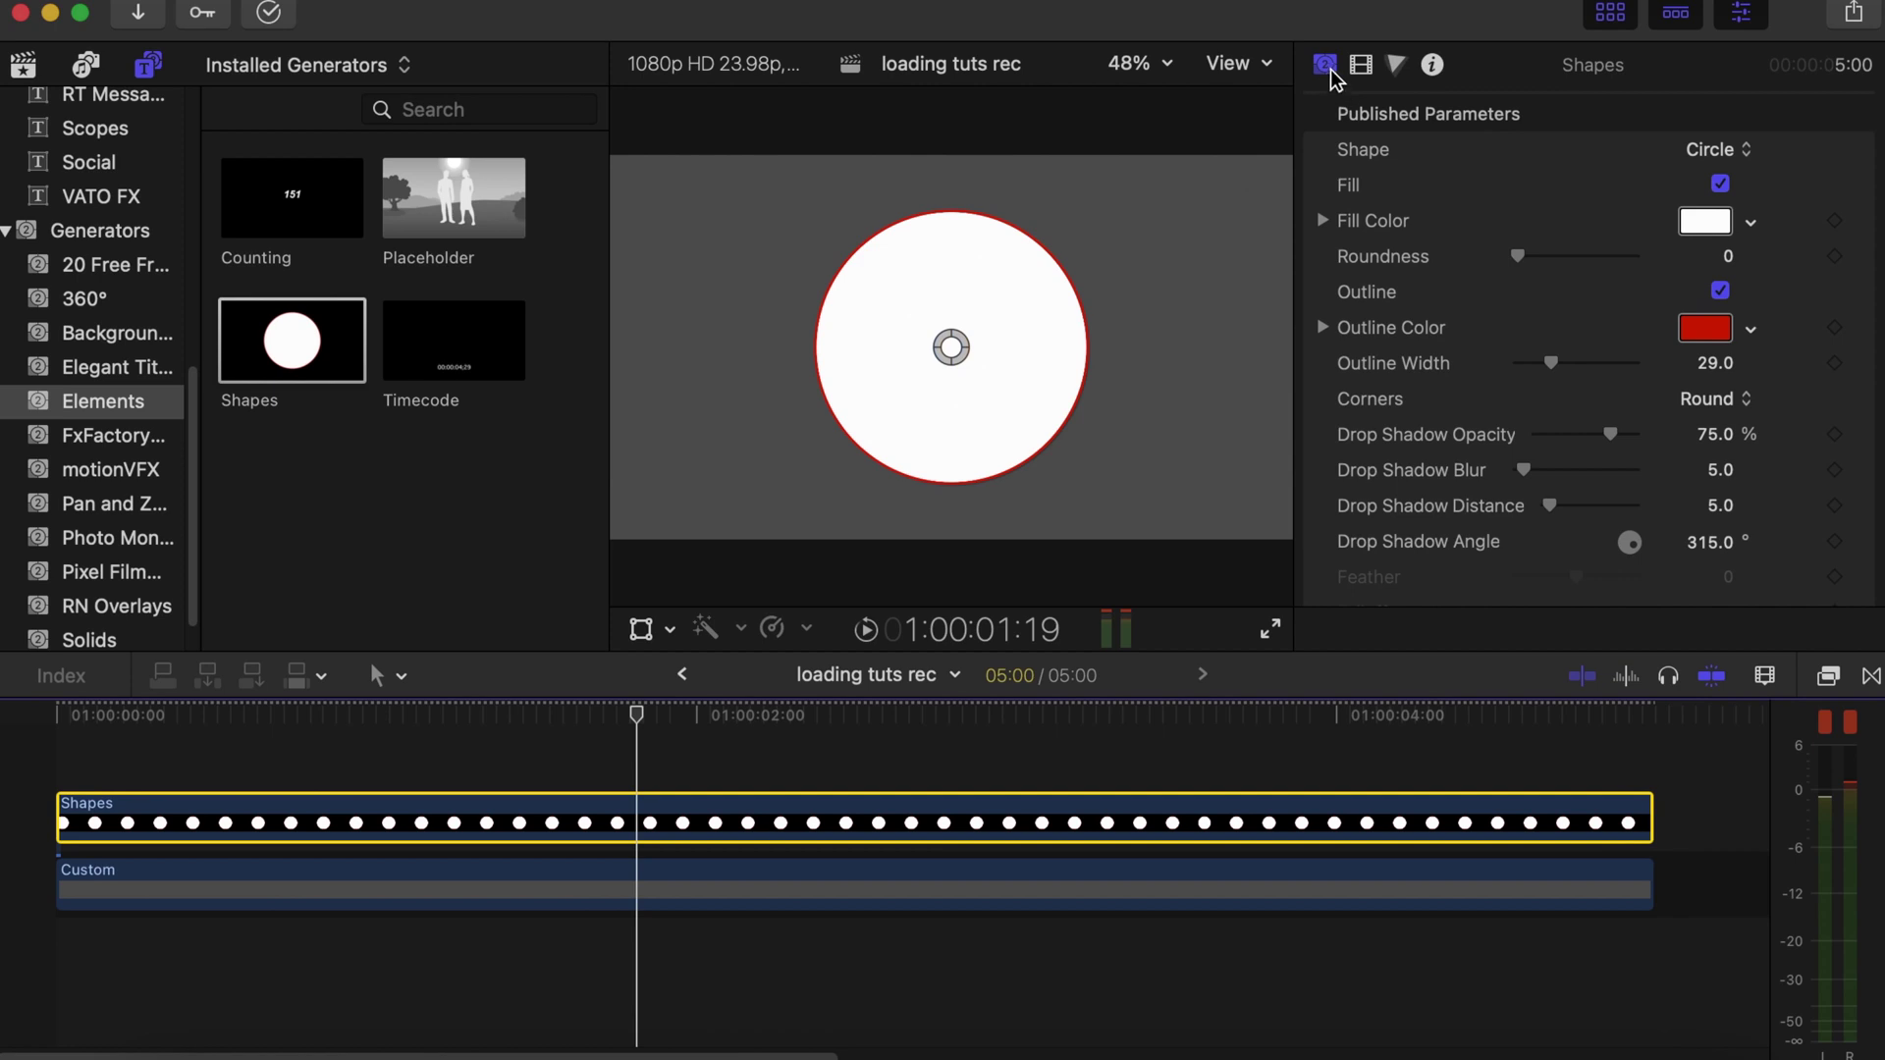
- Make the shape an unfilled square-cornered Rectangle with 0 drop shadow and a cream outline
left_click(1720, 185)
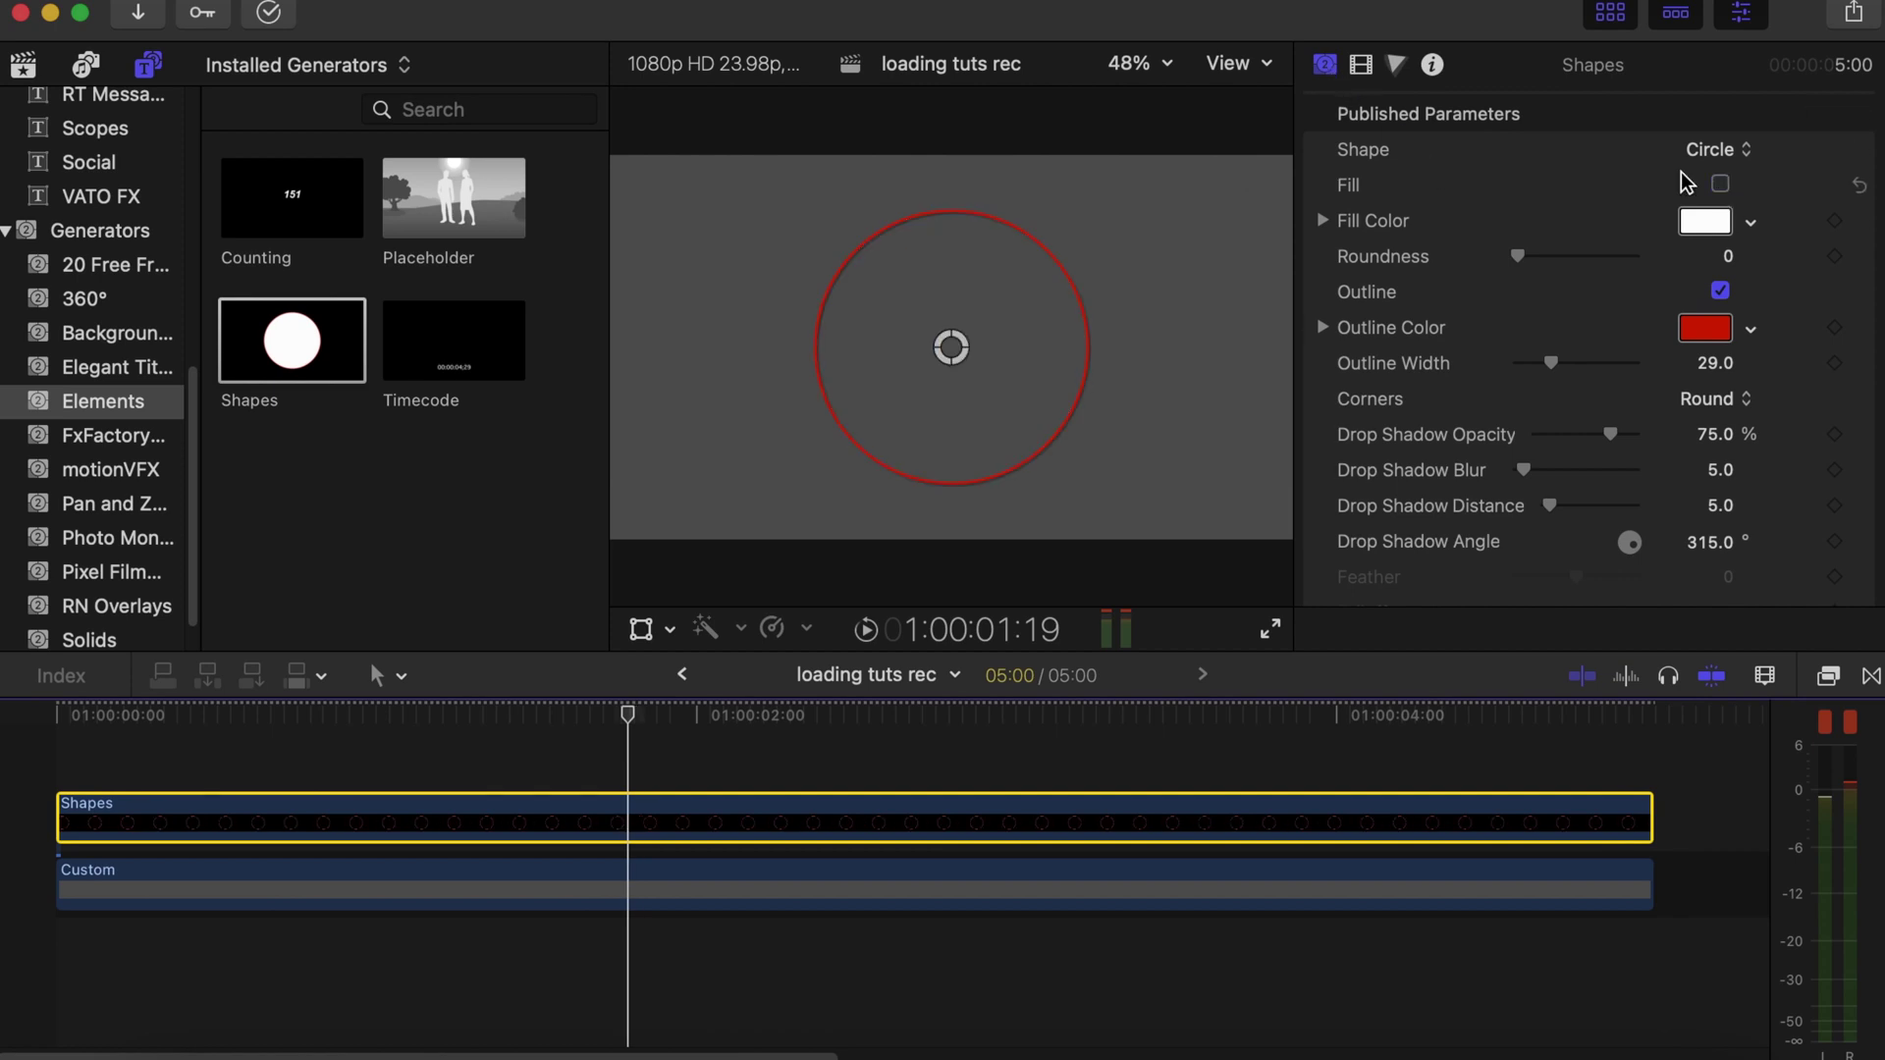
left_click(1720, 159)
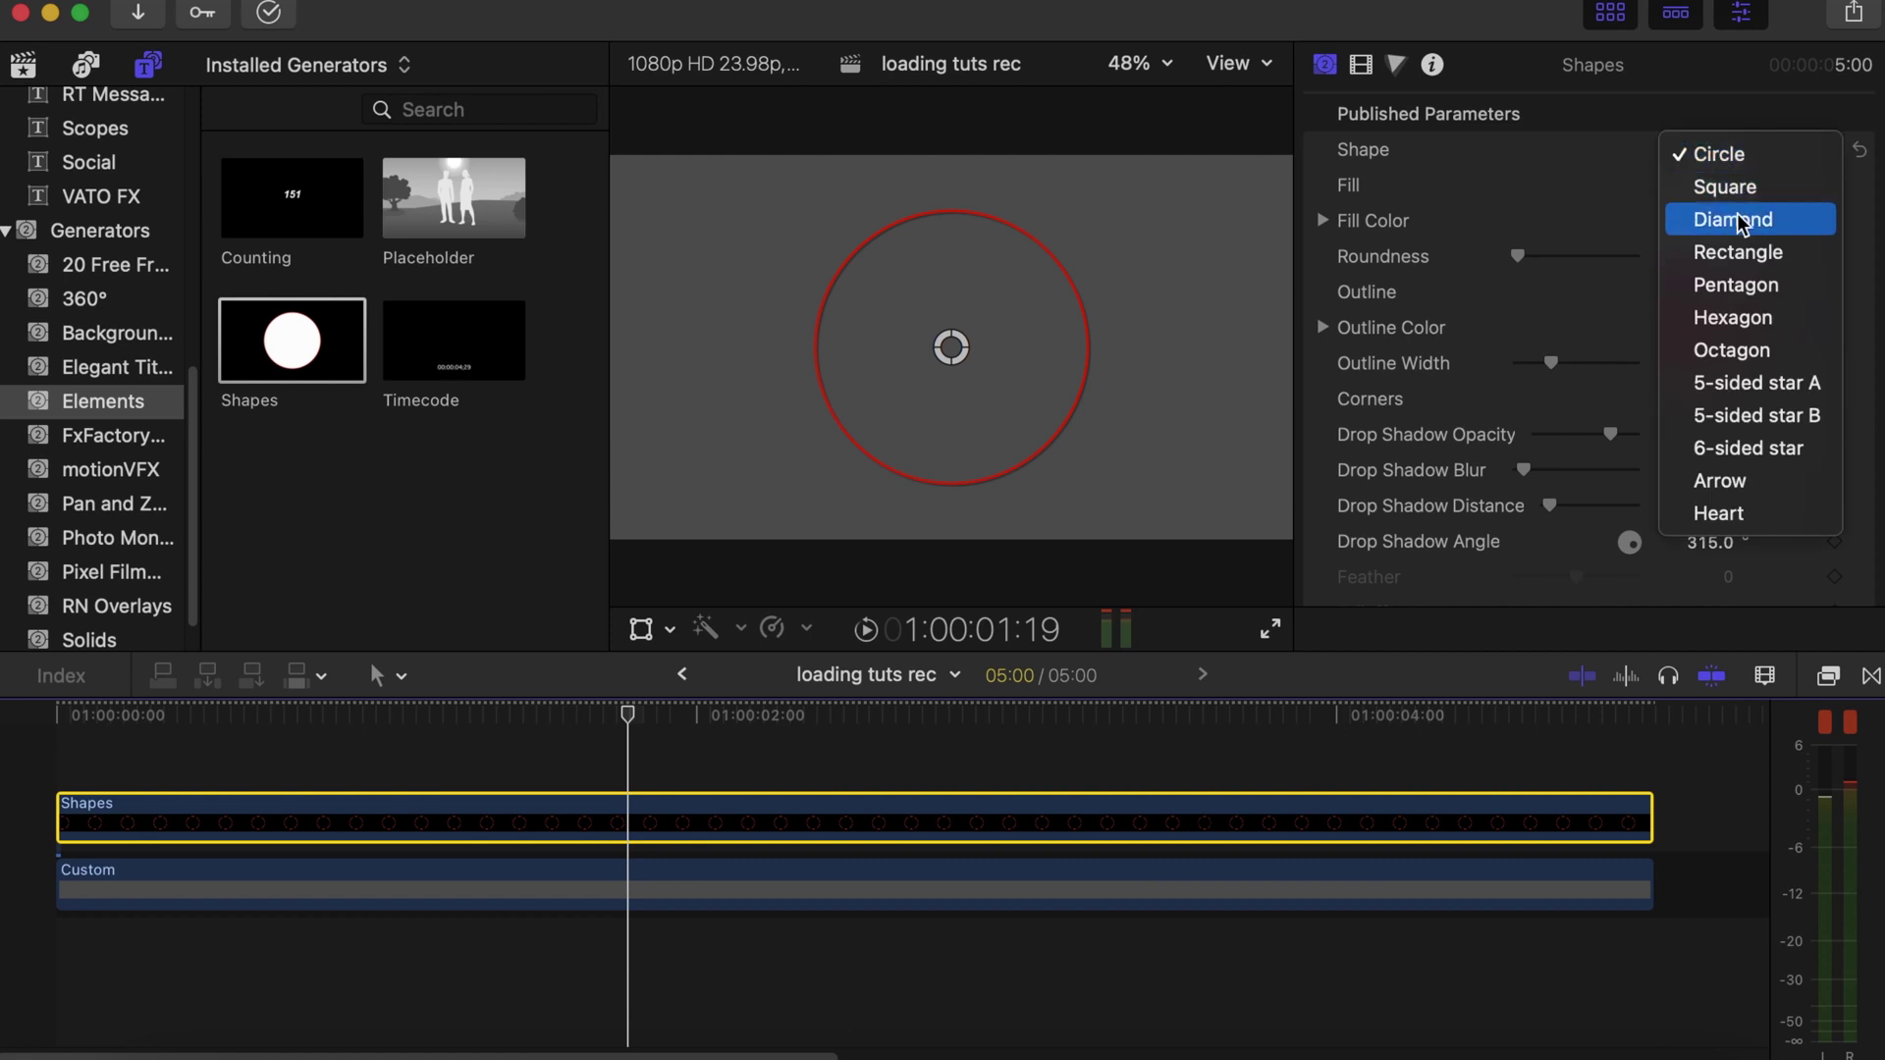
left_click(1741, 260)
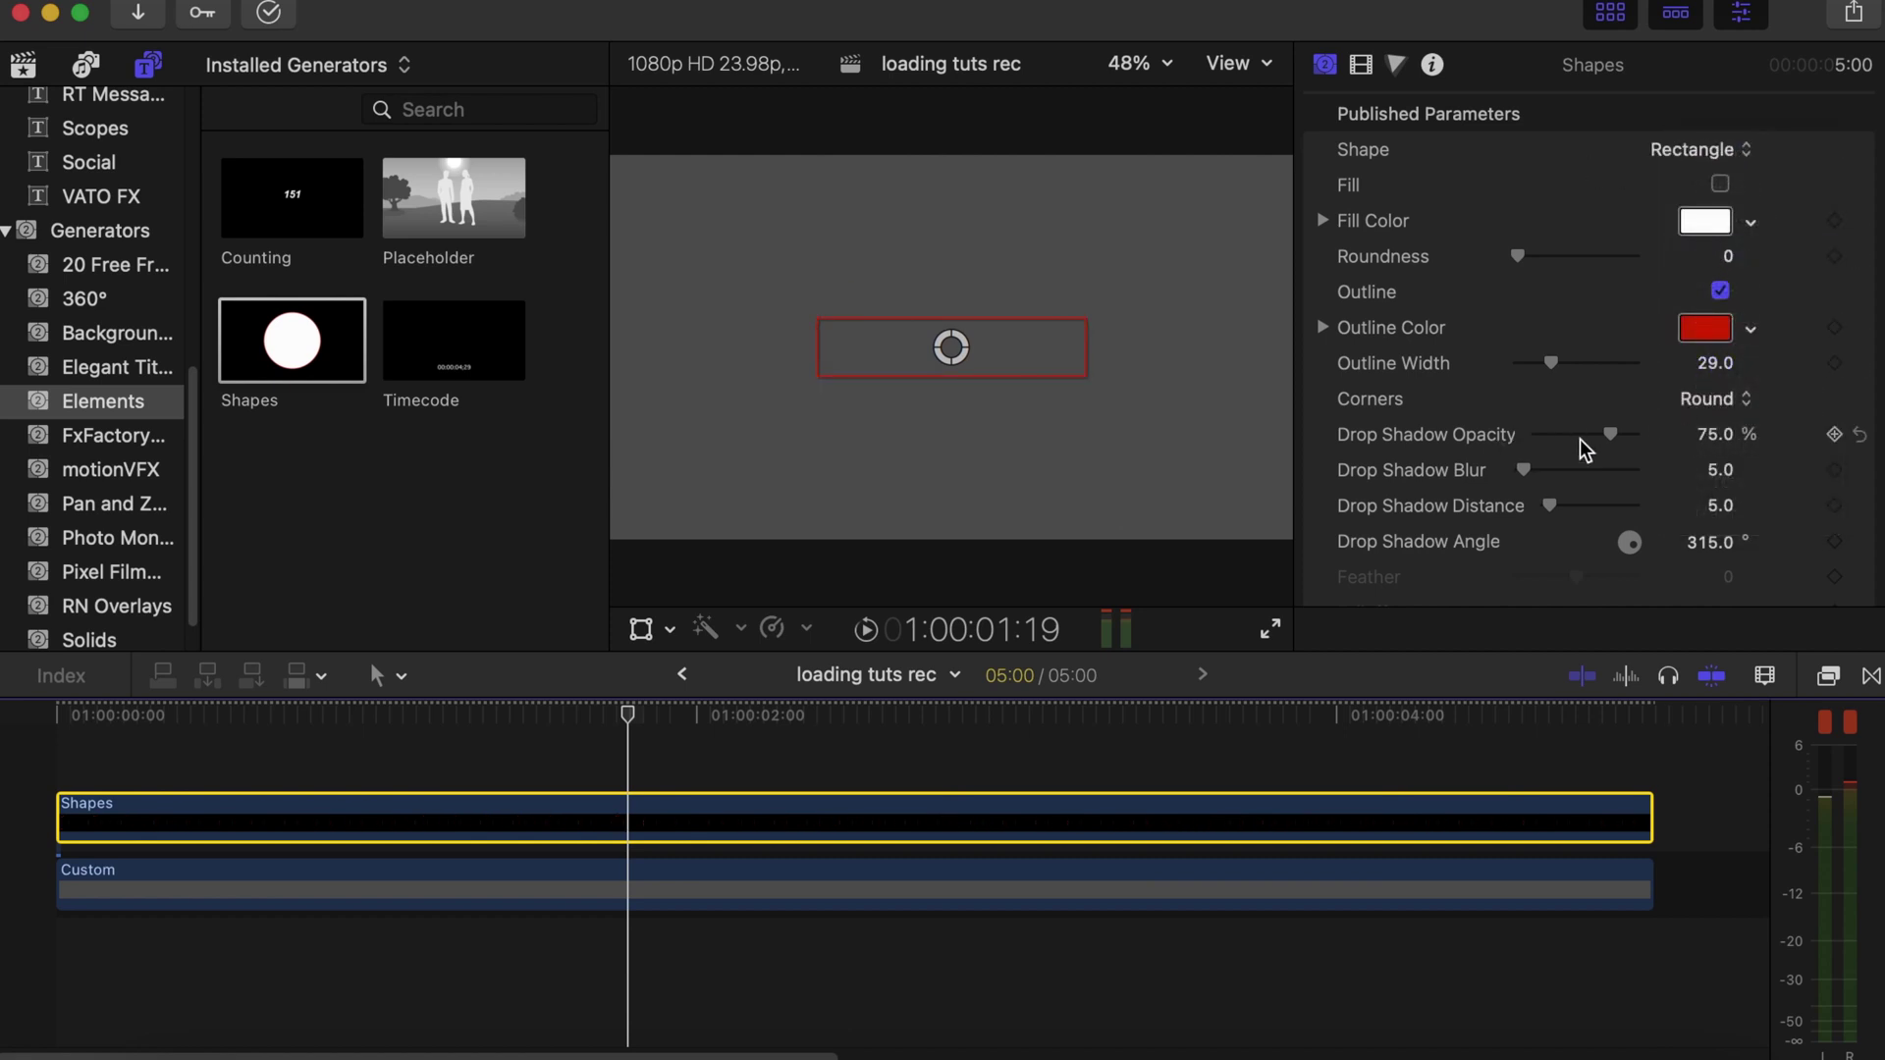
left_click_drag(1610, 434, 1379, 430)
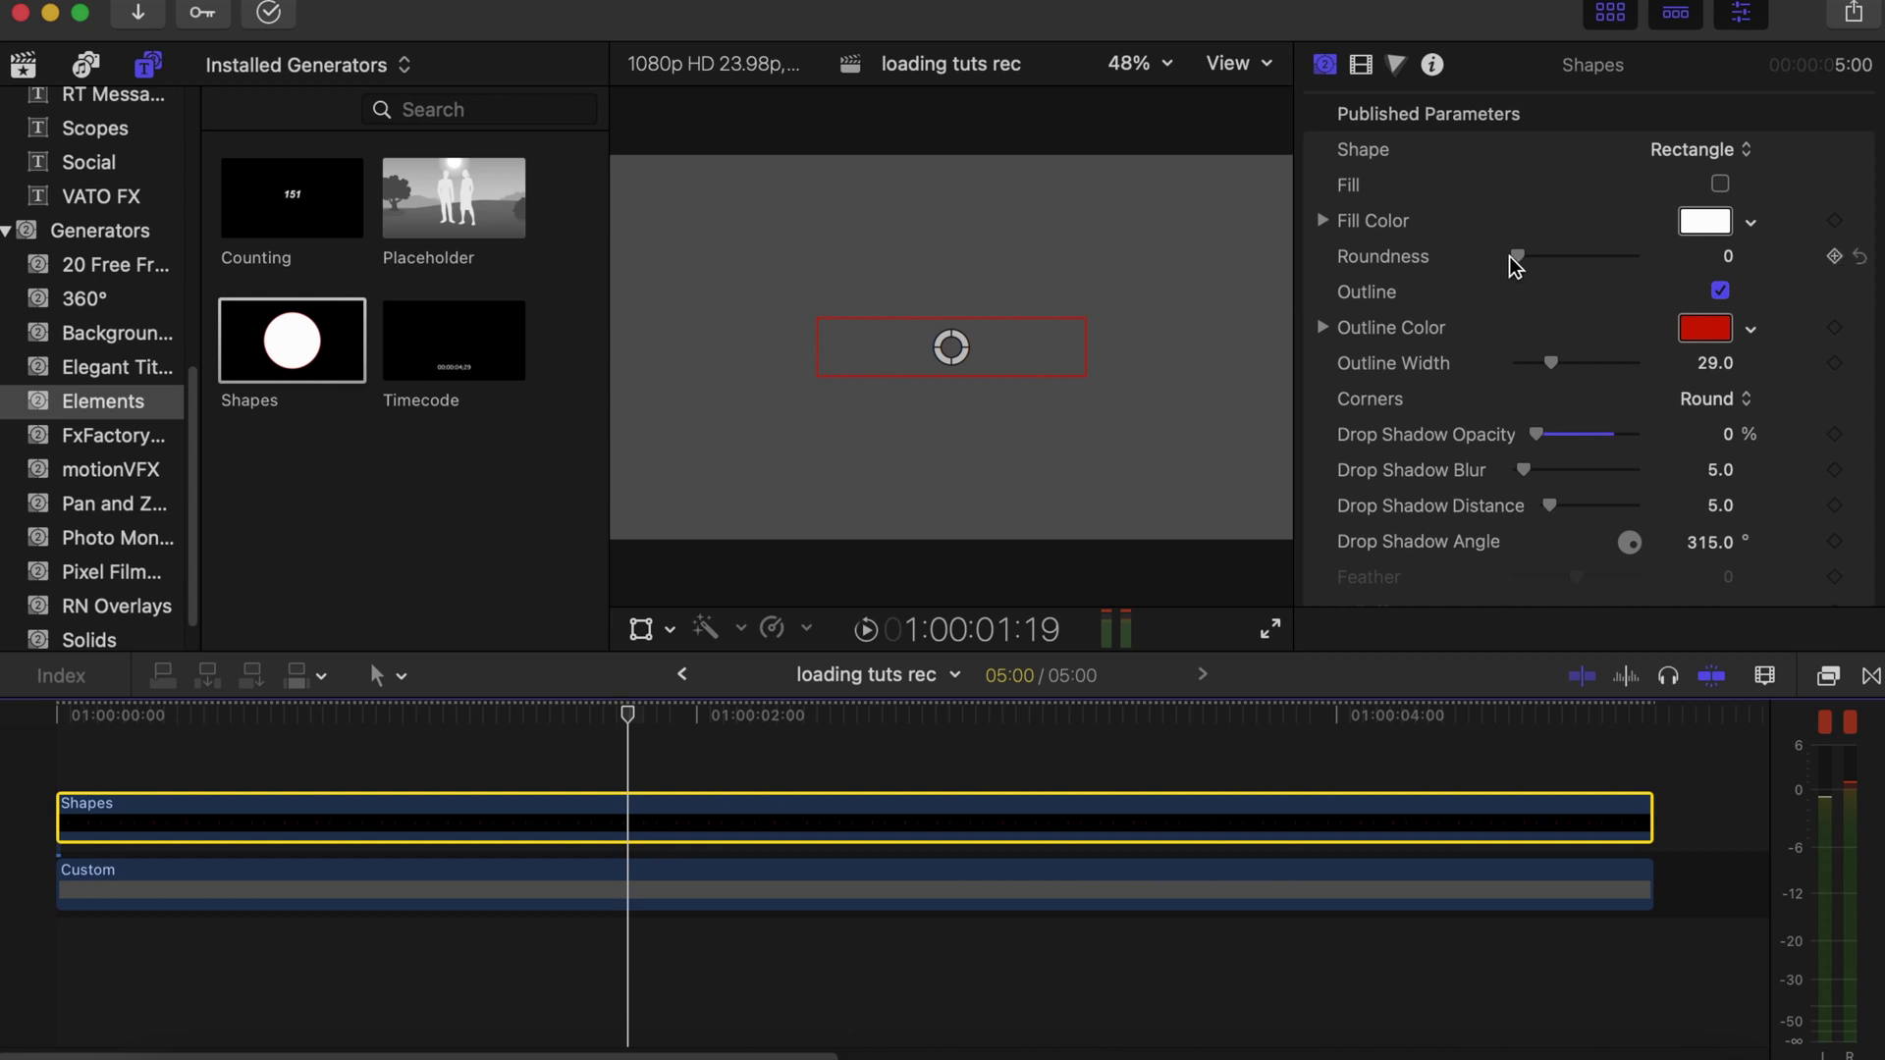
left_click_drag(1519, 255, 1530, 258)
left_click_drag(1525, 257, 1467, 258)
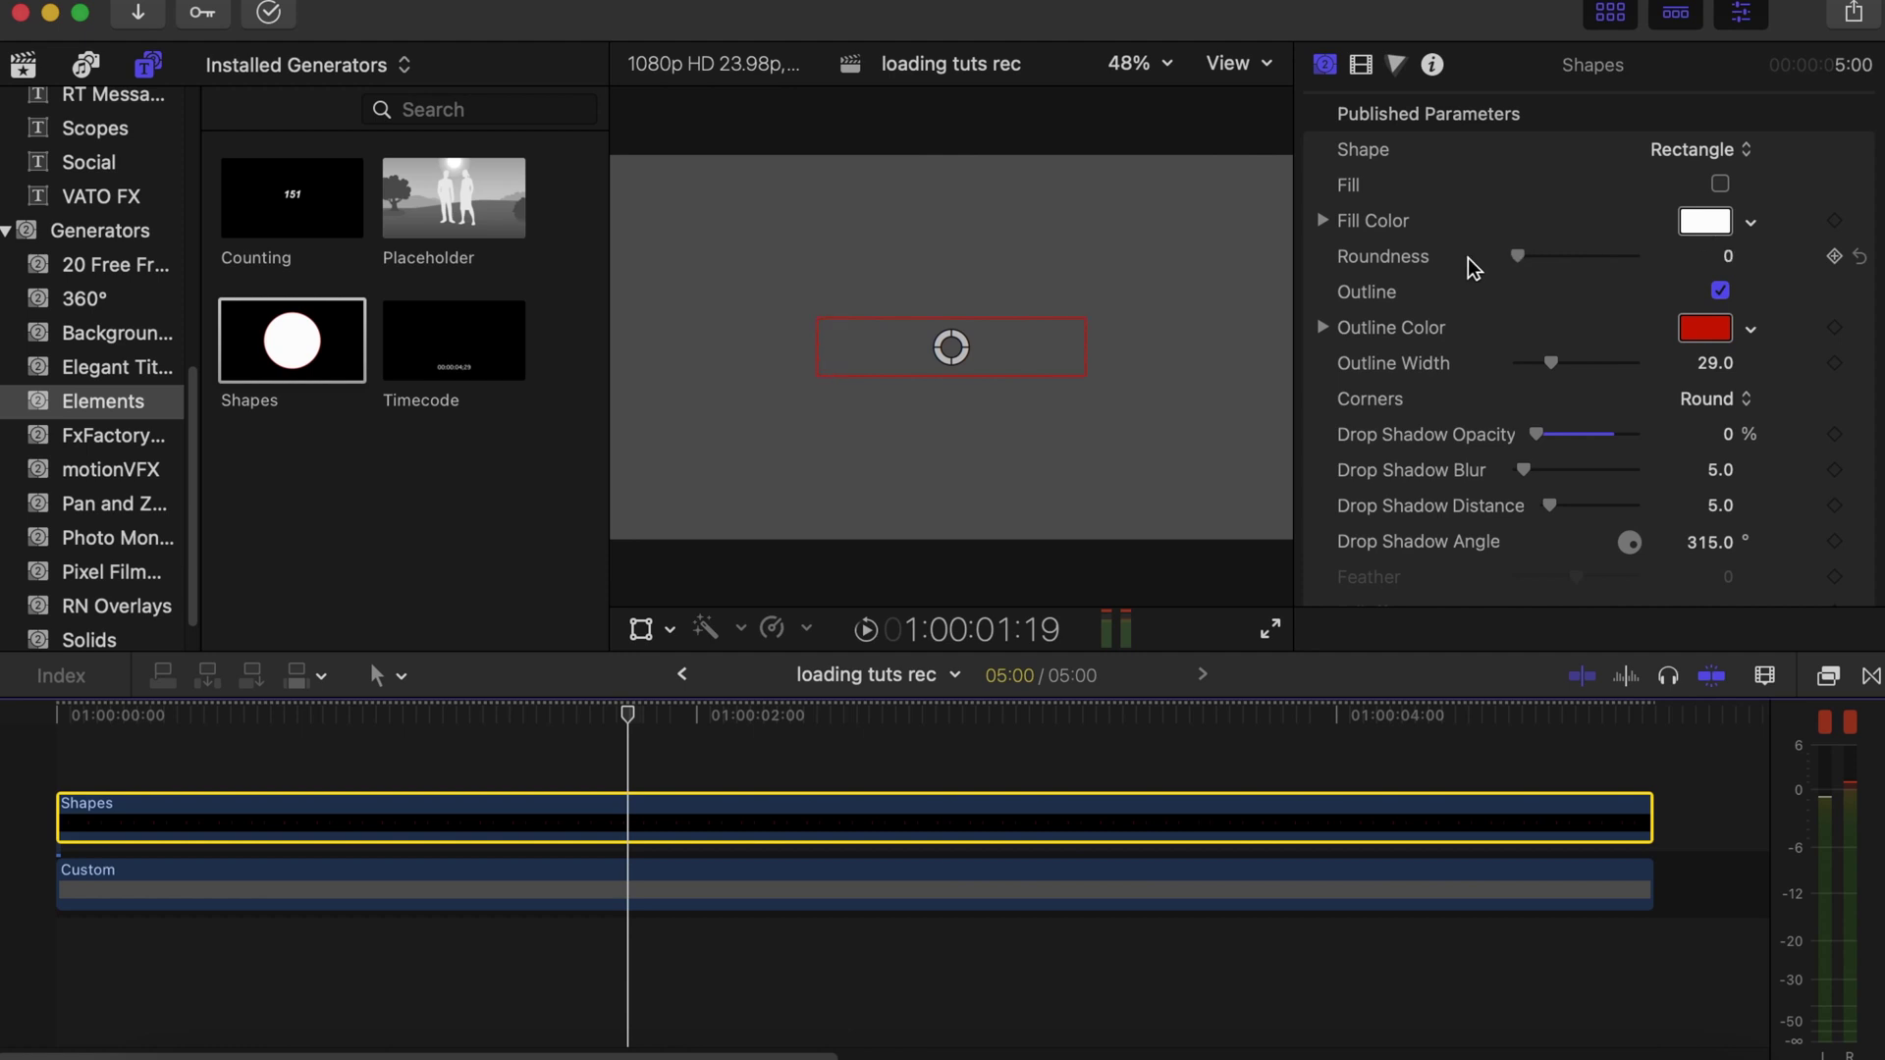
left_click(1705, 328)
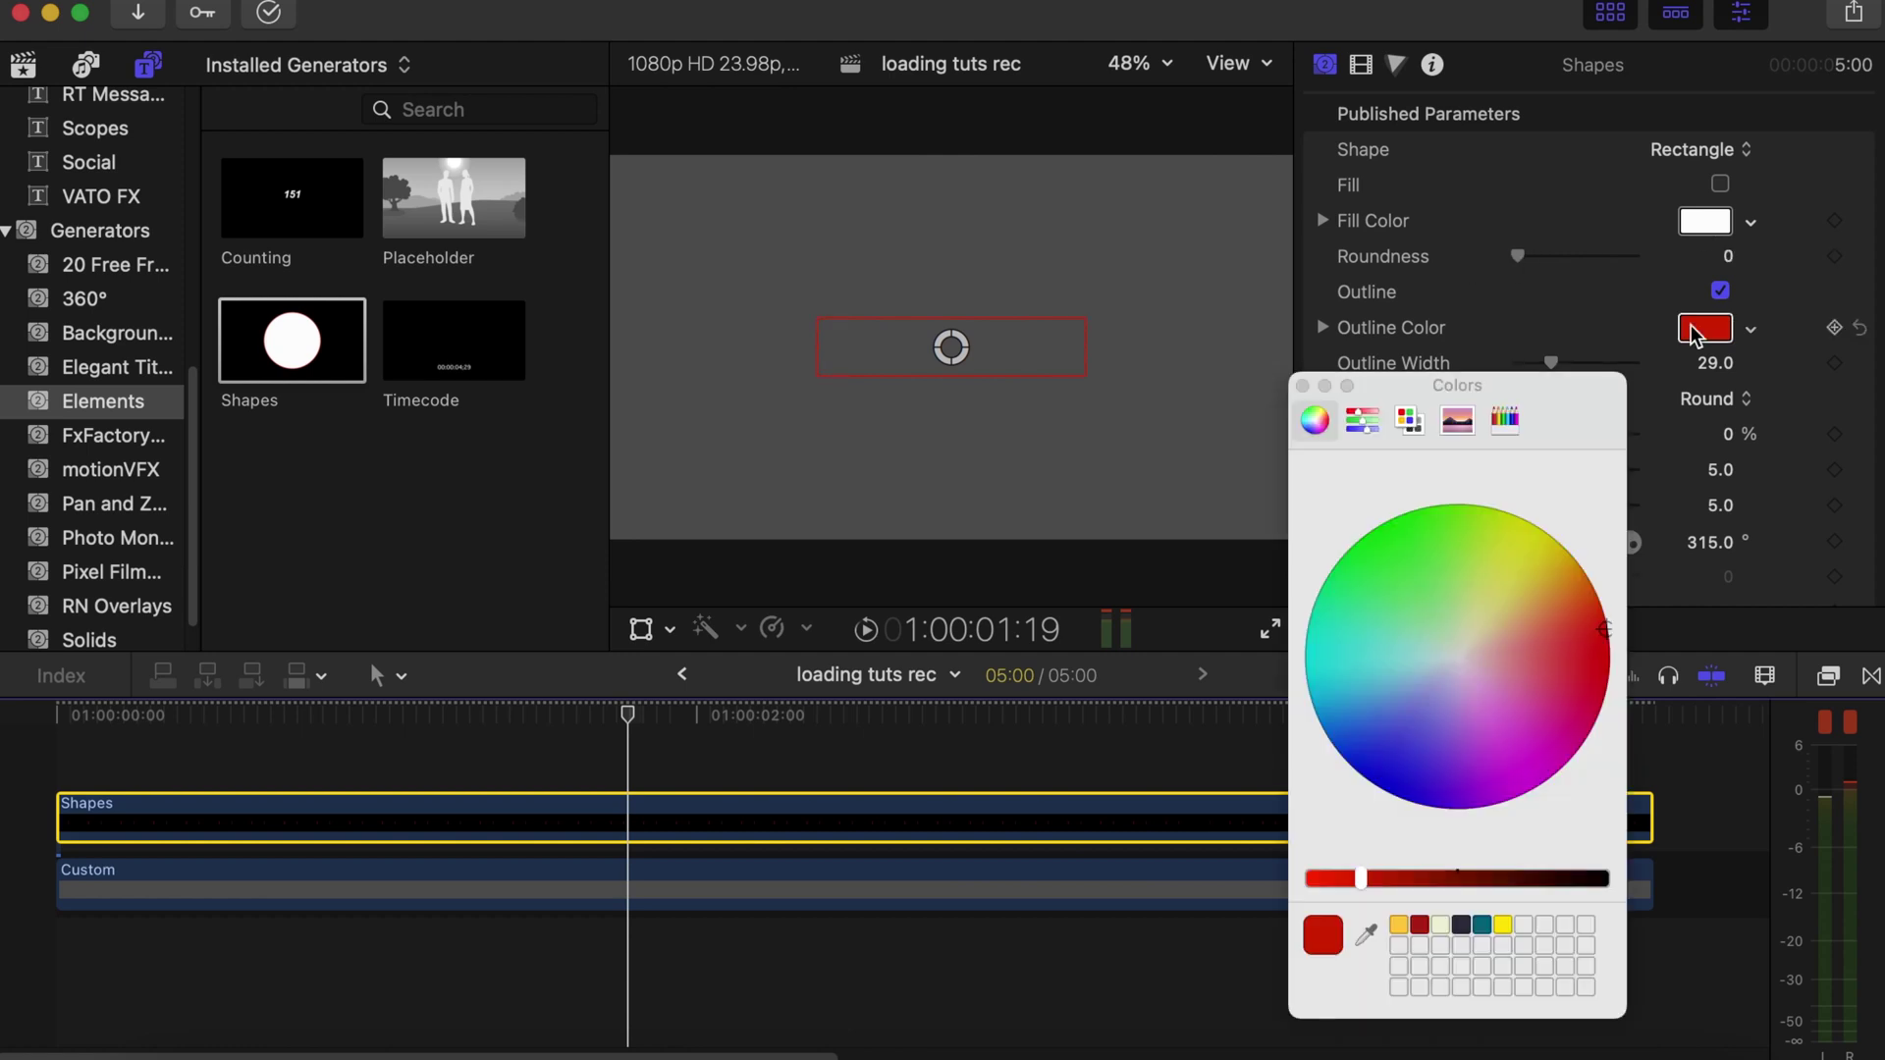
left_click(1441, 926)
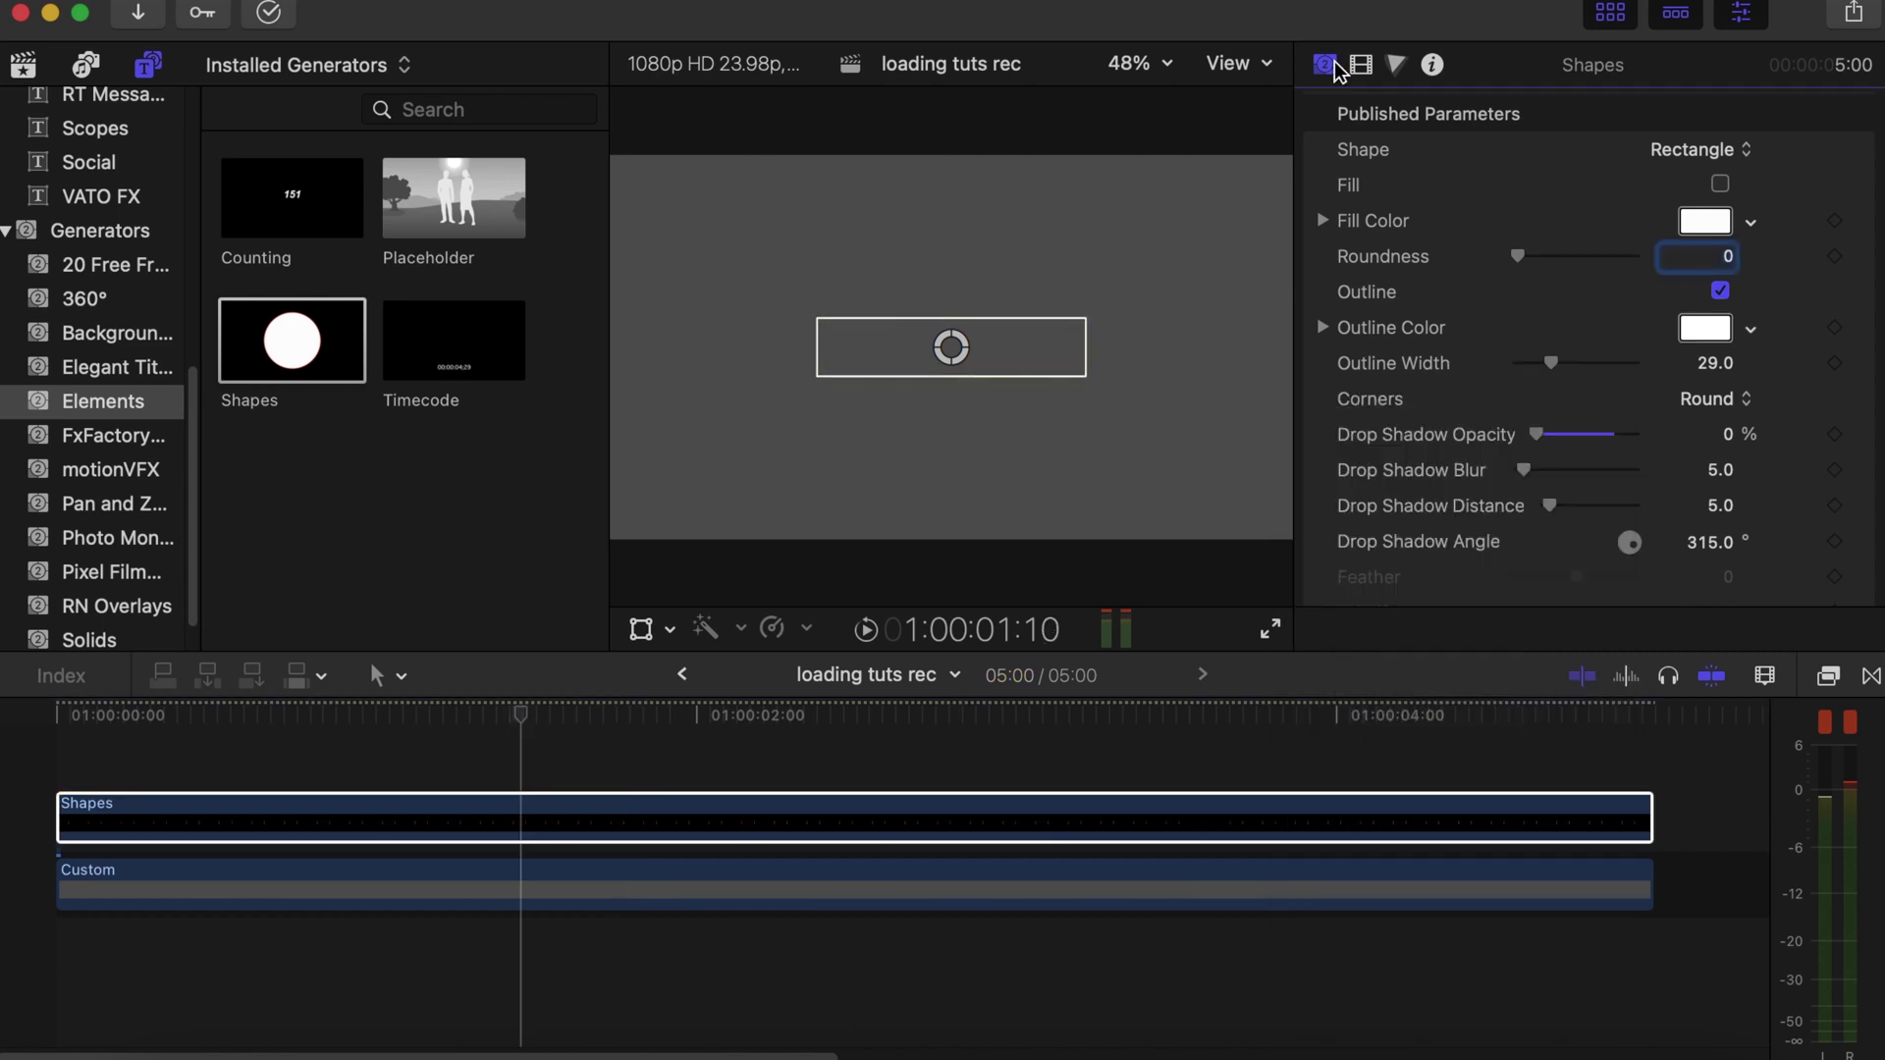
- Widen the rectangle with its transform handles to about 125.61% by 91.28%, viewing at 25%
left_click(1361, 65)
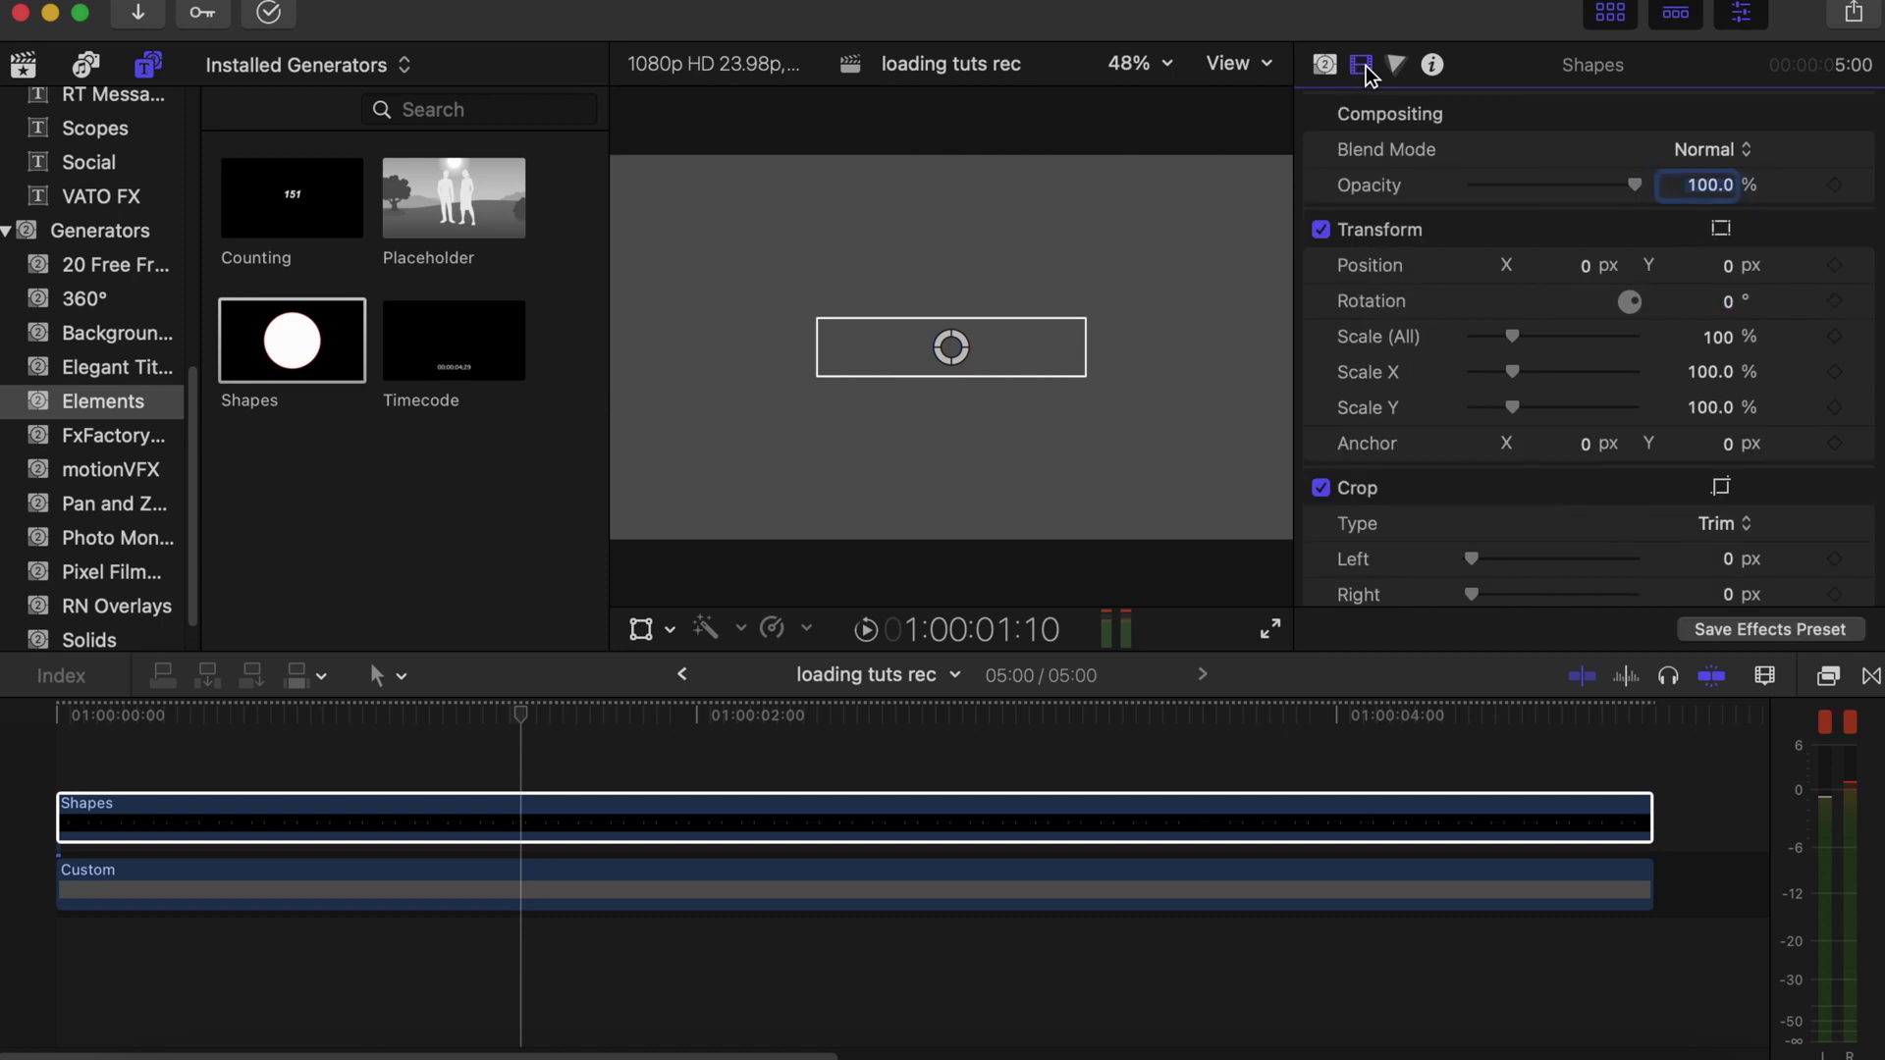
left_click(1720, 227)
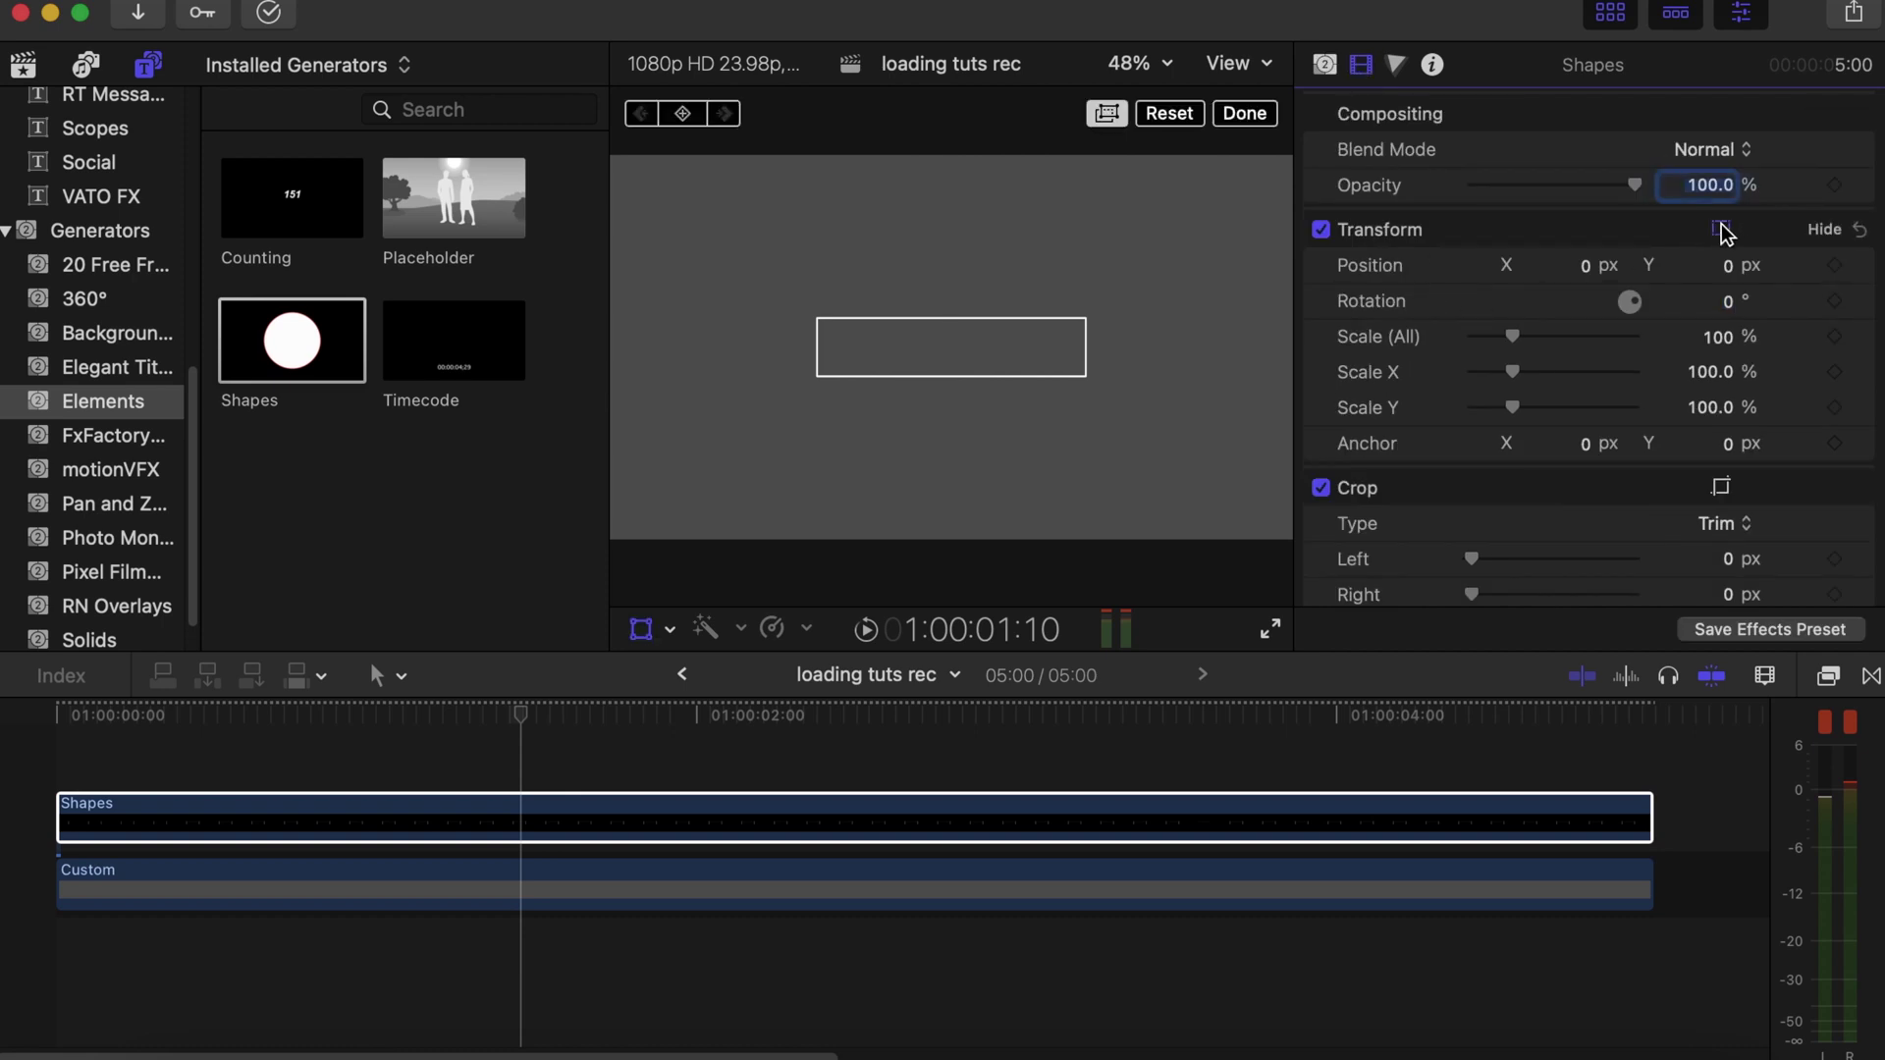
left_click(1124, 63)
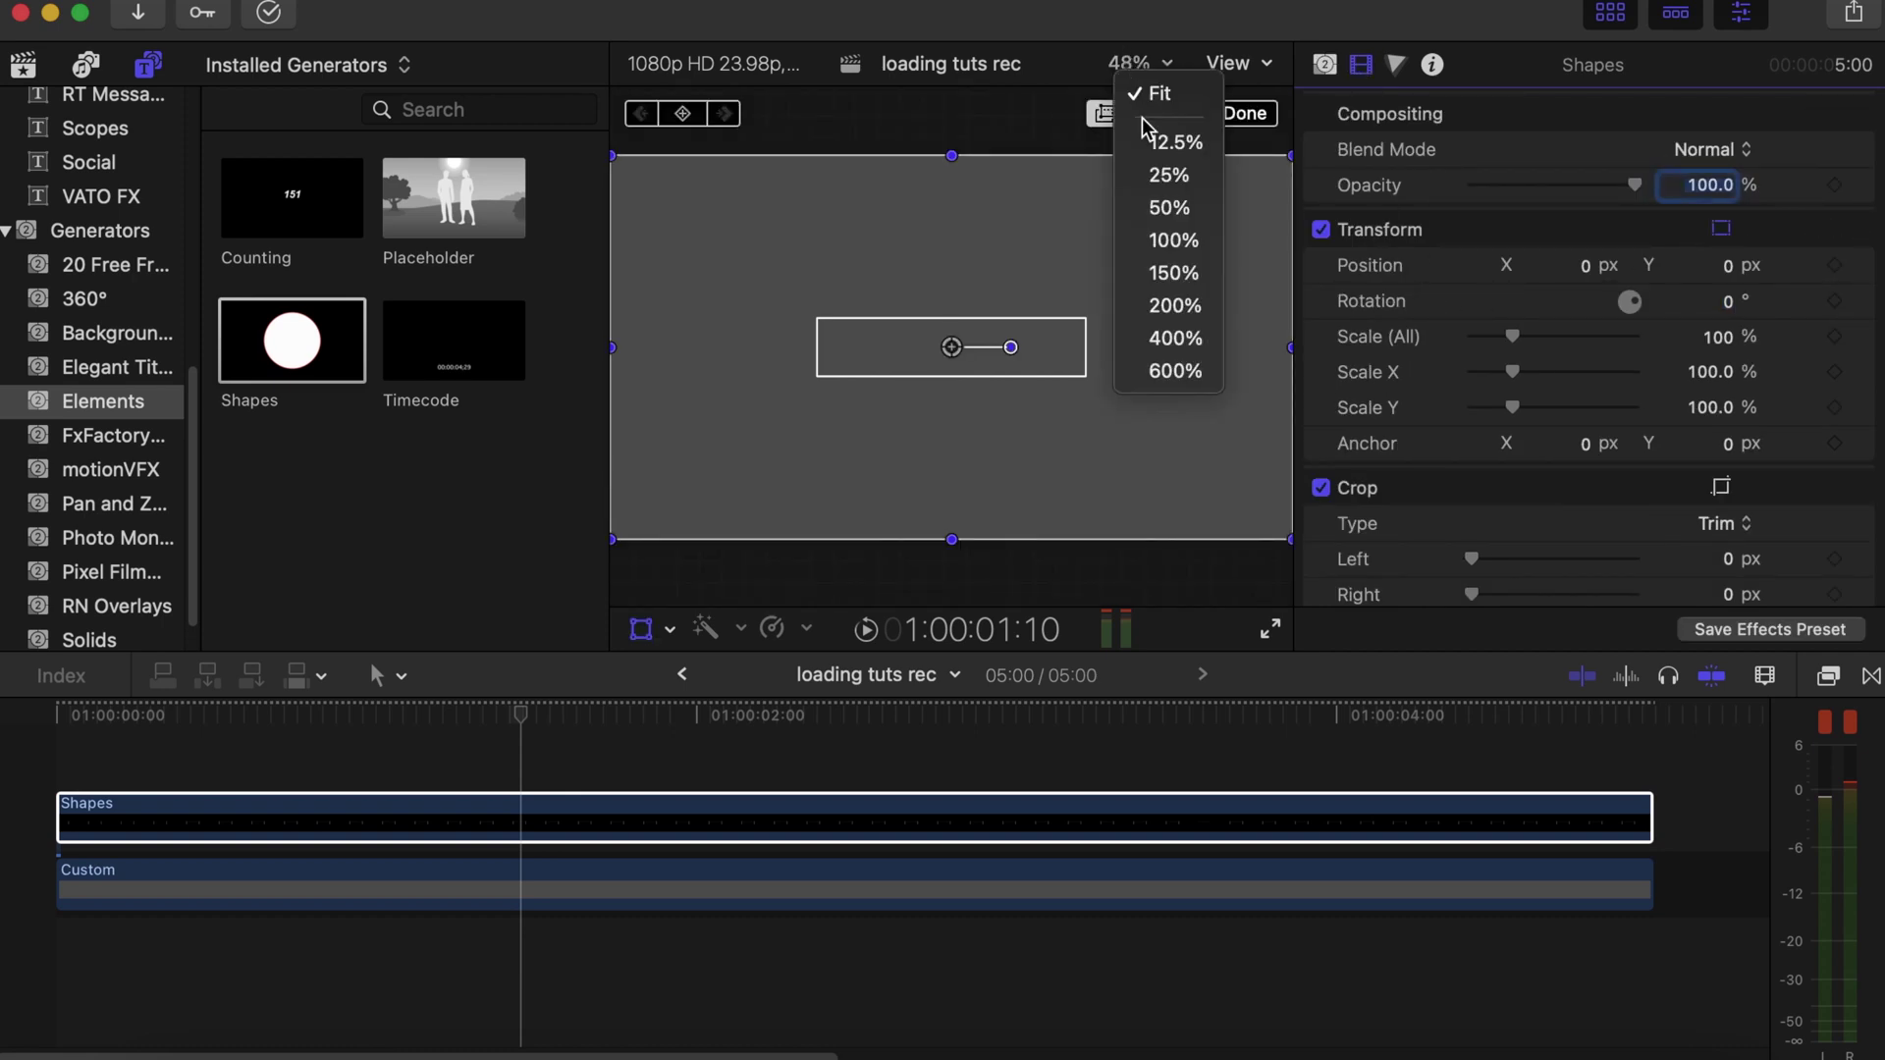
left_click(1156, 176)
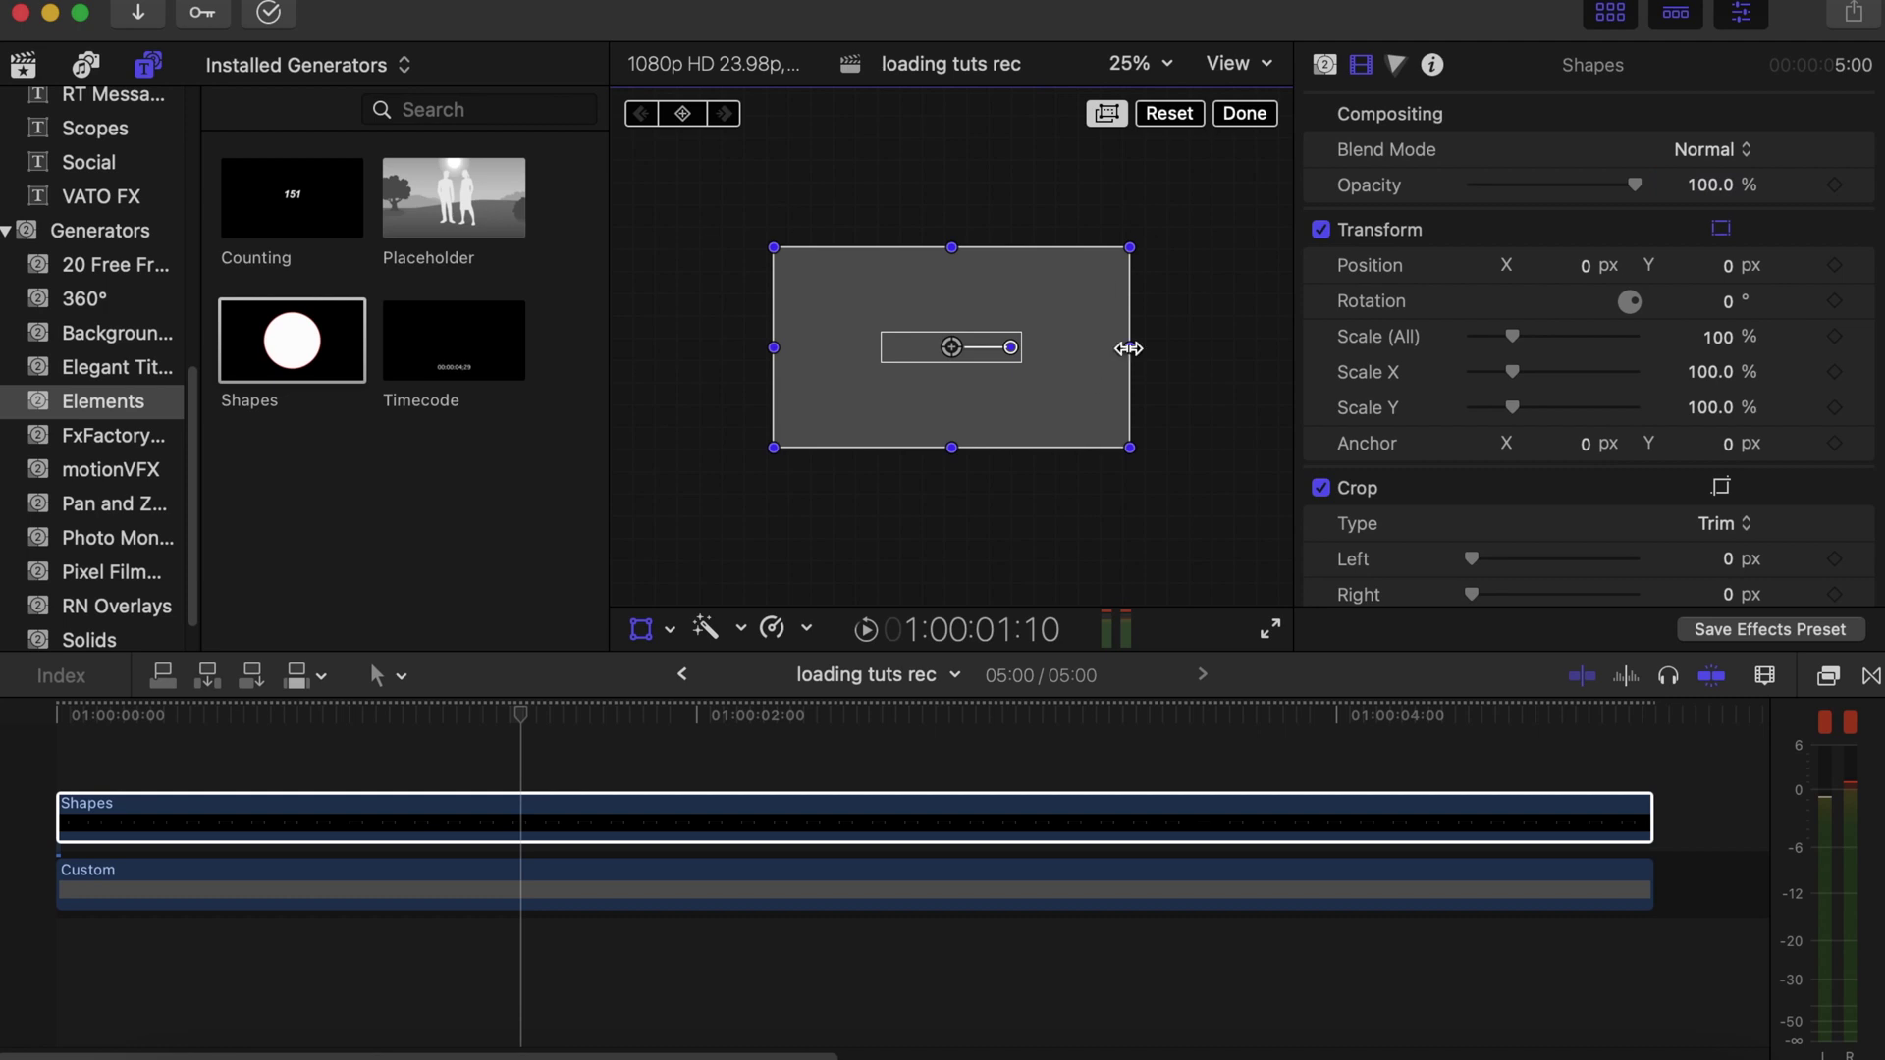
left_click_drag(1129, 348, 1195, 346)
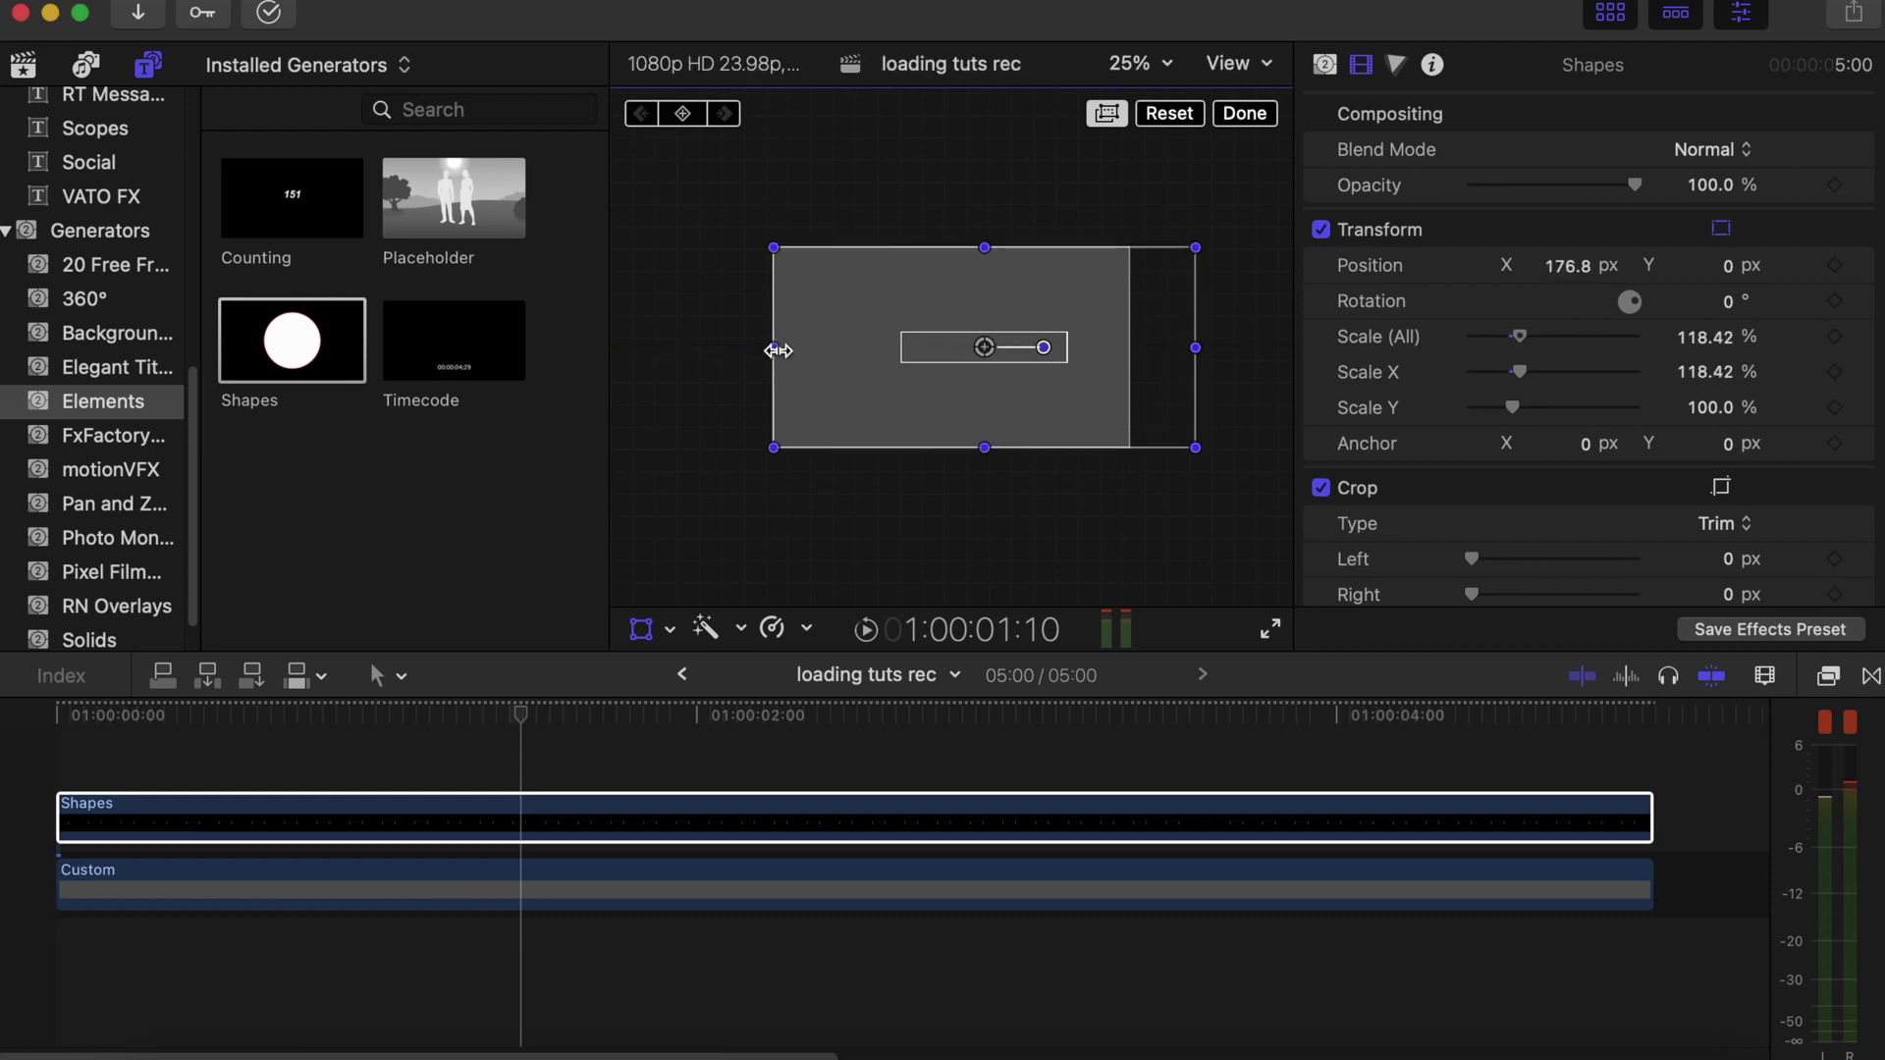
left_click_drag(777, 350, 711, 346)
left_click(1158, 65)
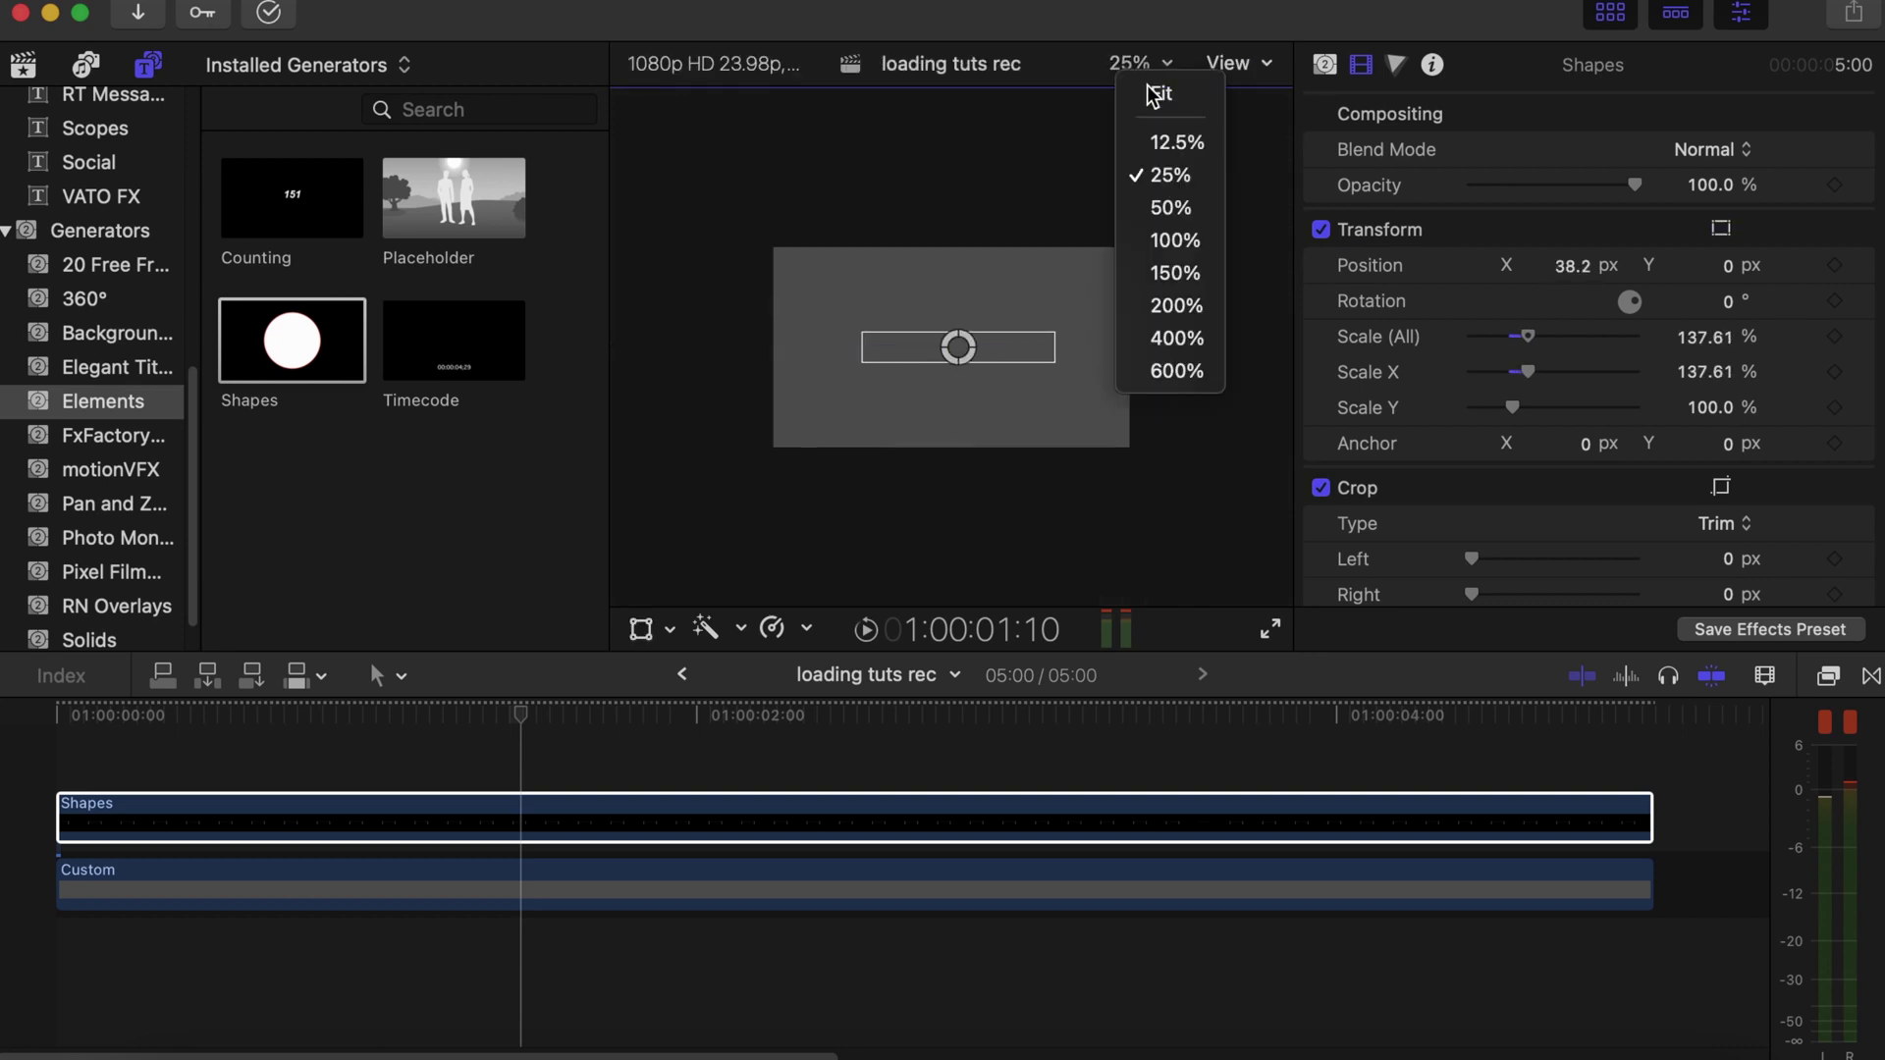
left_click(1161, 98)
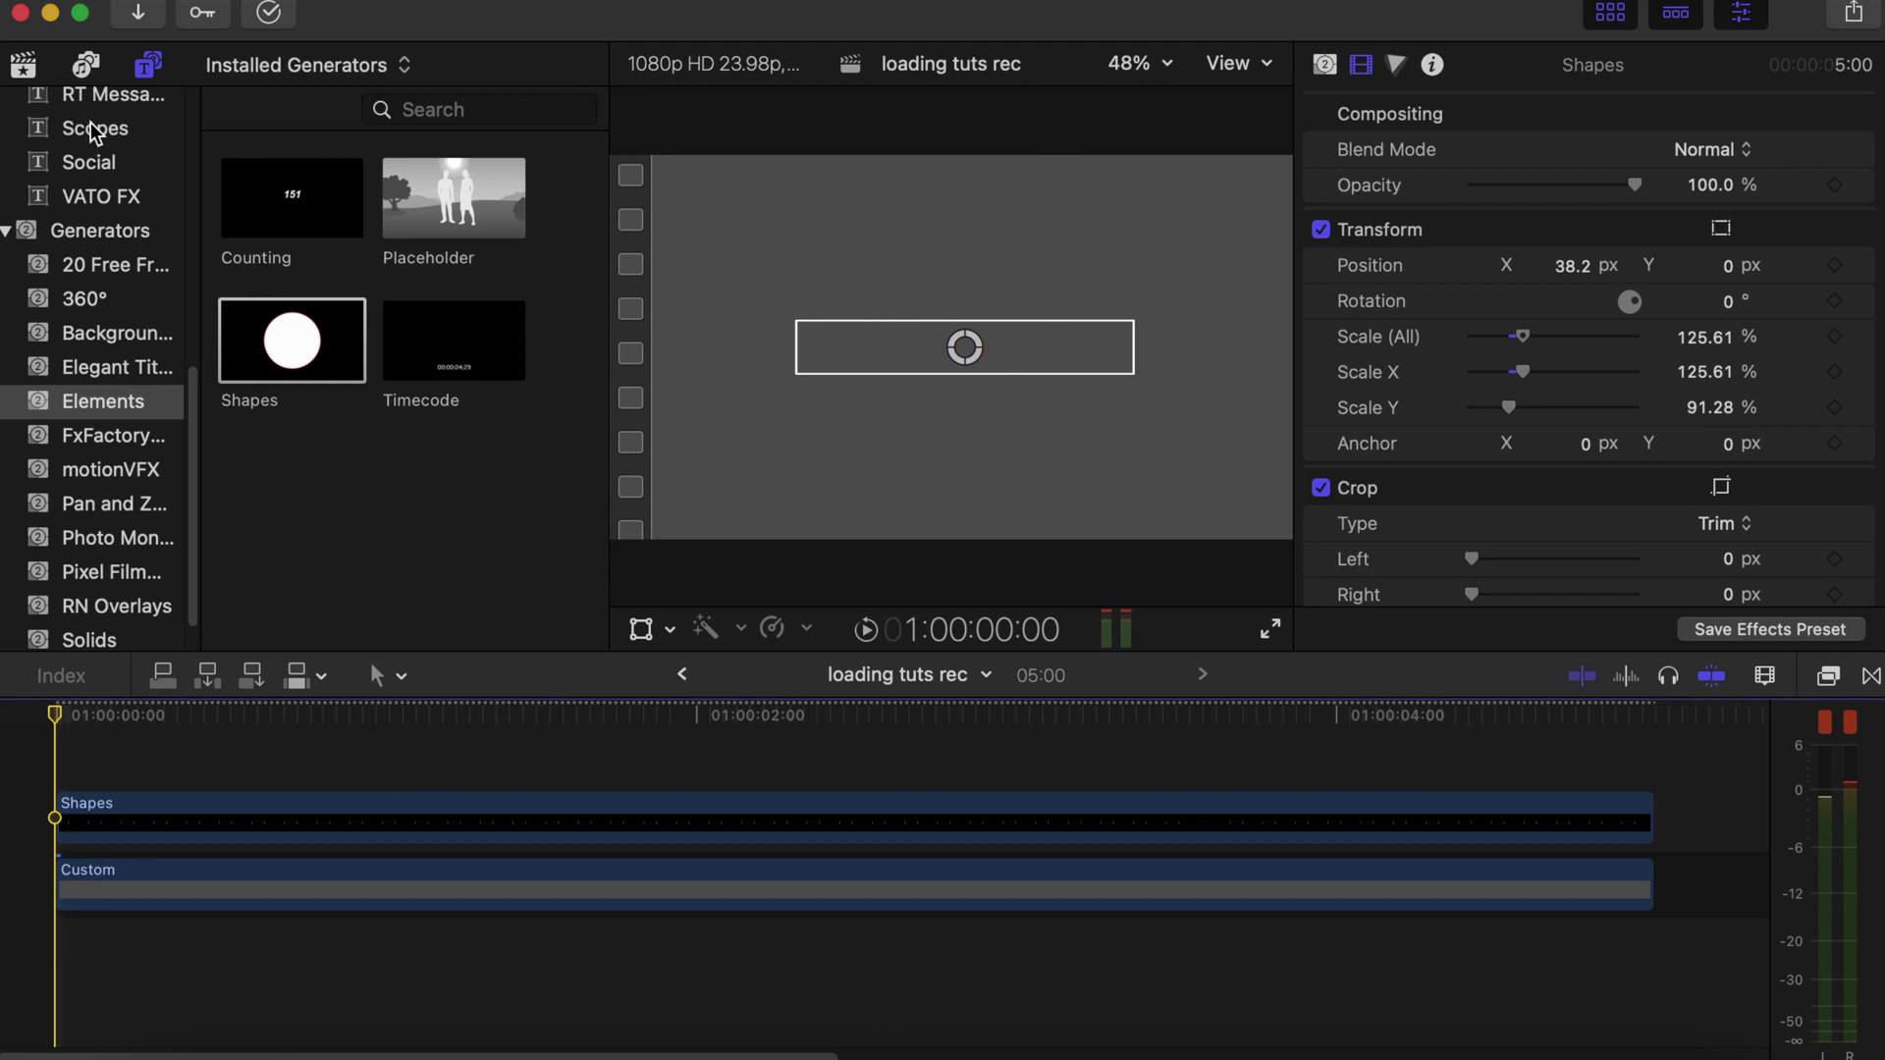
- Search Titles for 'typewr', drop Typewriter above Shapes, and remove the duplicate clip
scroll(93, 133, "up", 5)
left_click(79, 103)
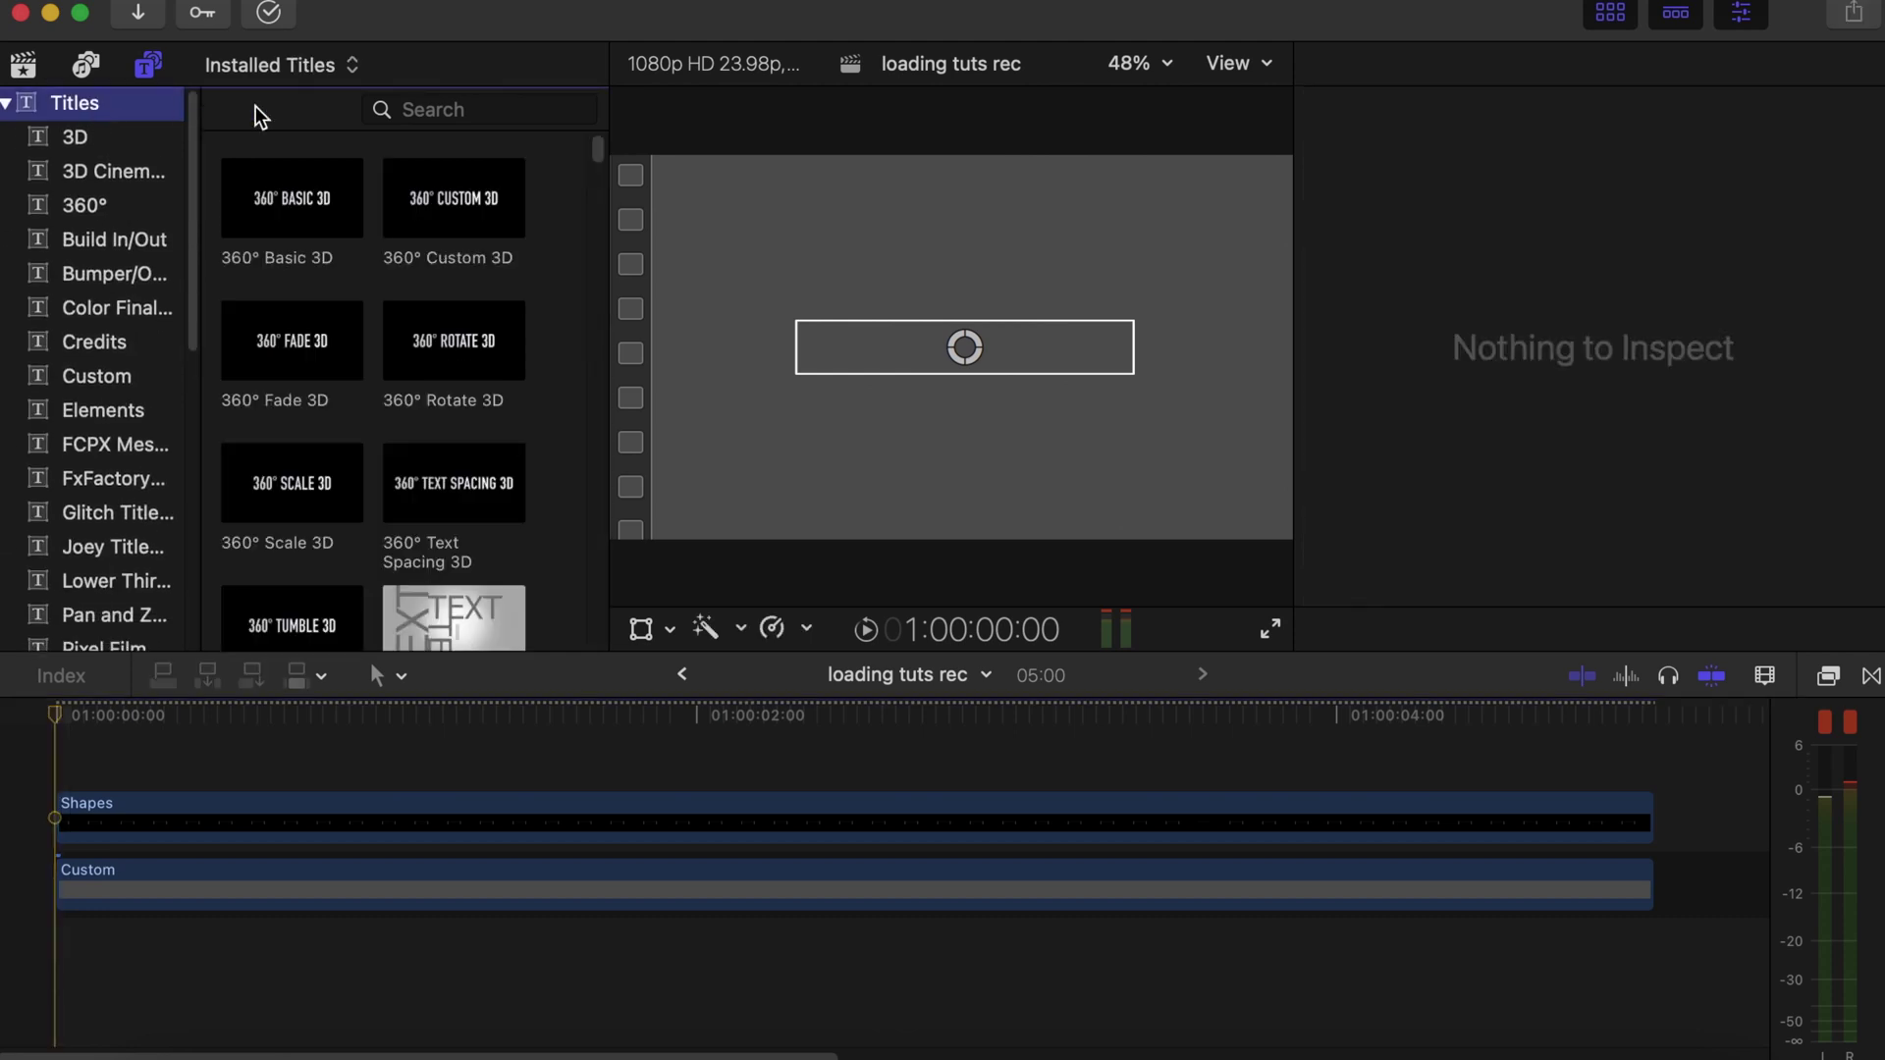
left_click(425, 106)
type("ty")
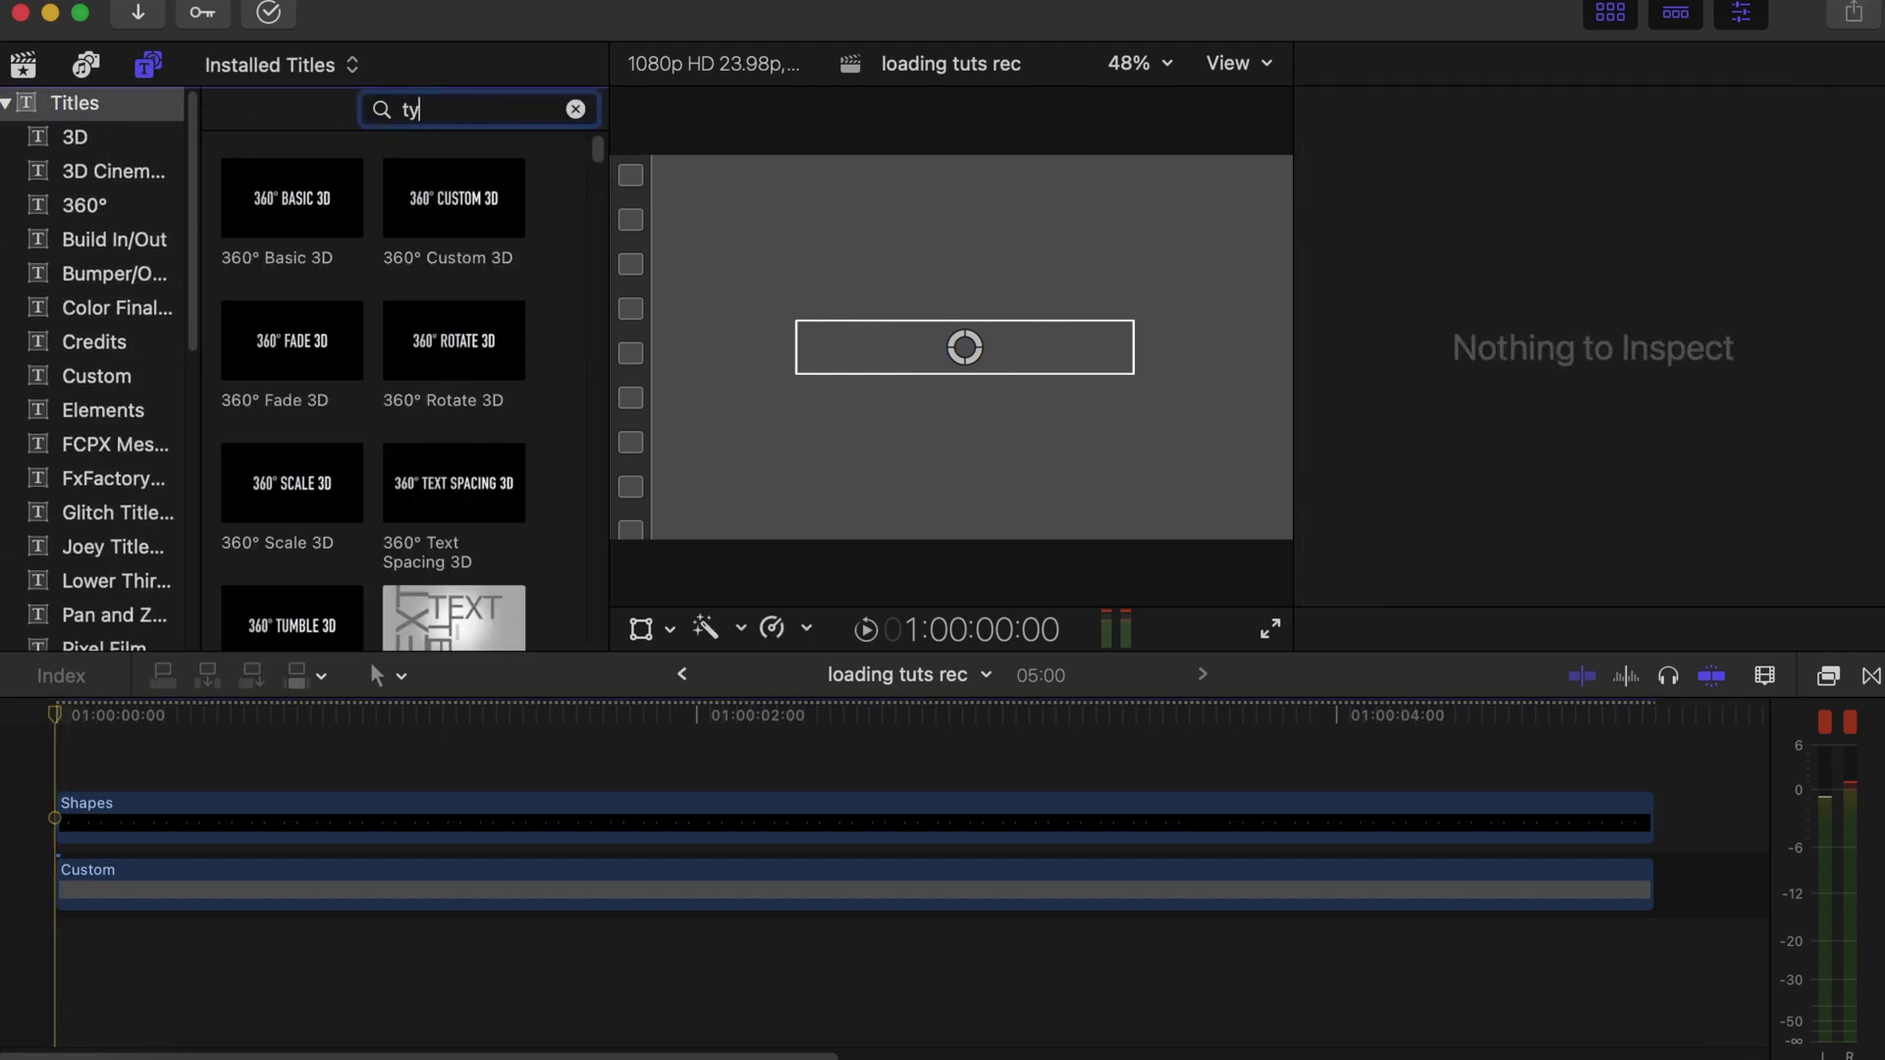
type("pewr")
left_click_drag(292, 196, 90, 788)
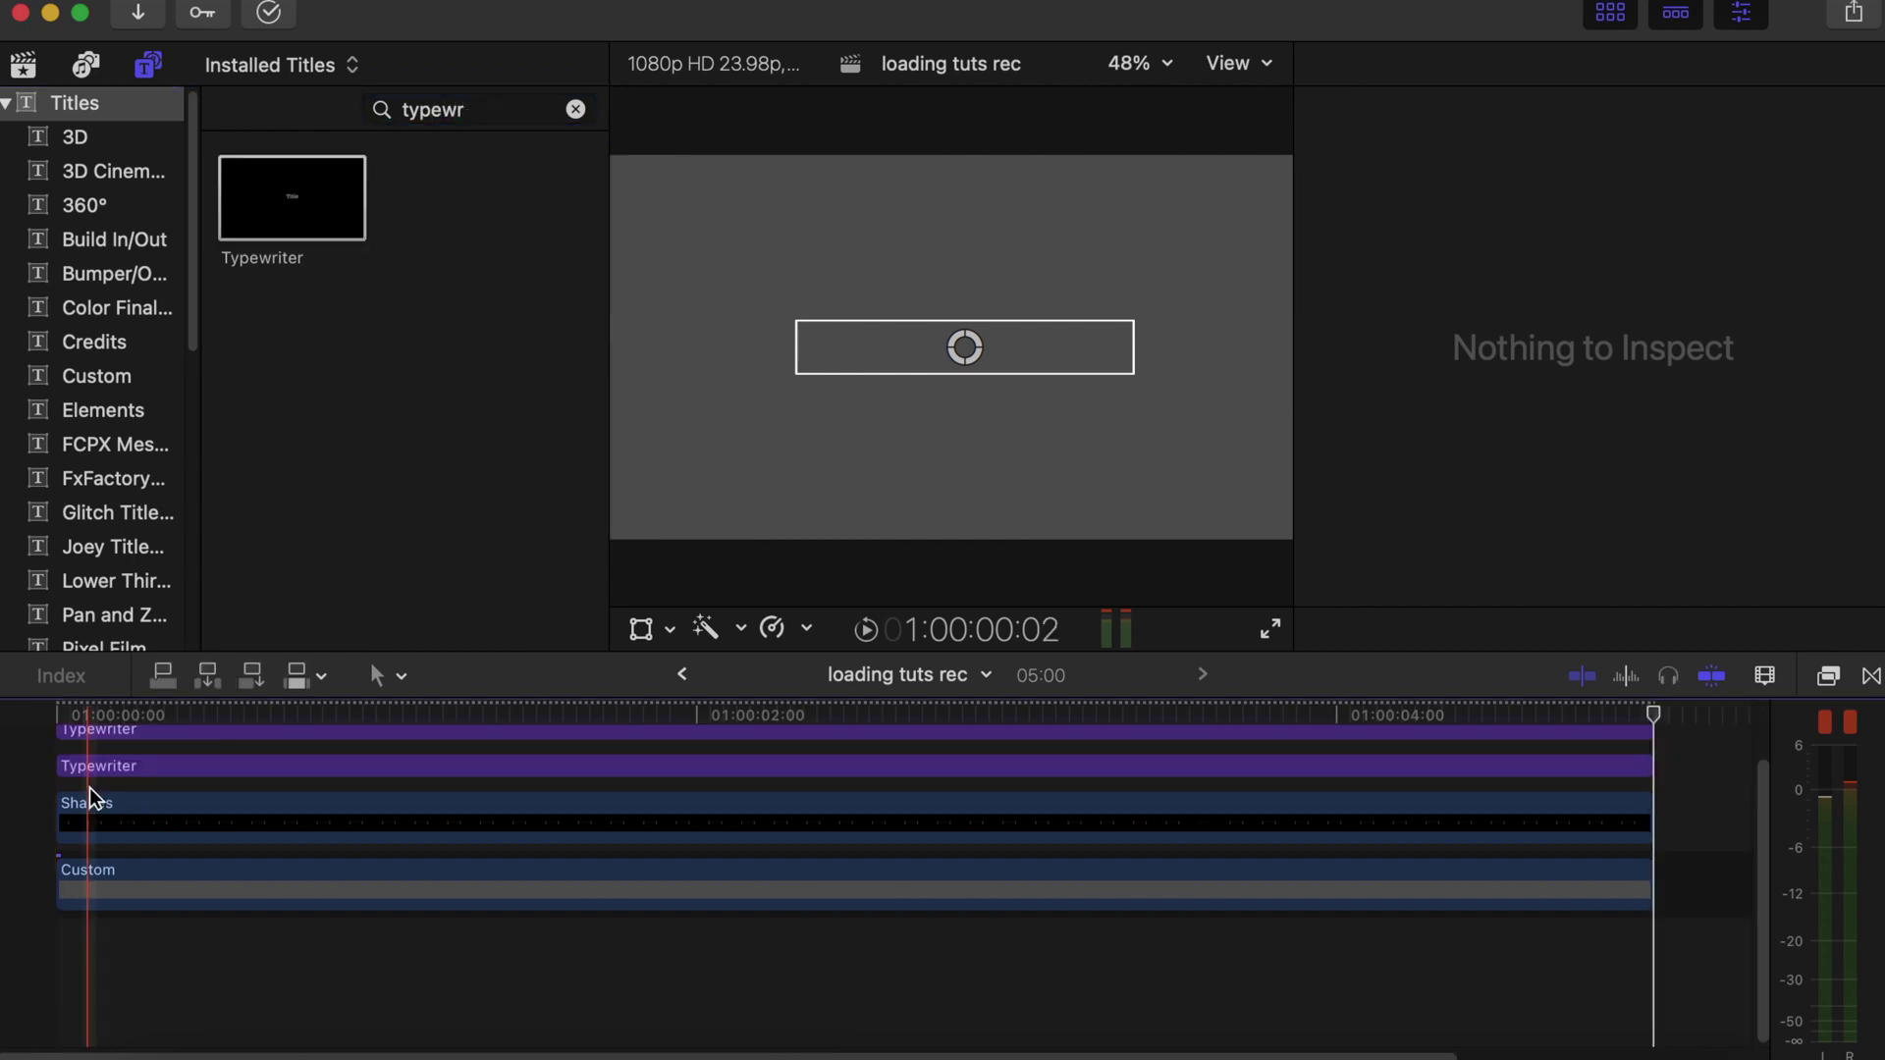
left_click(79, 834)
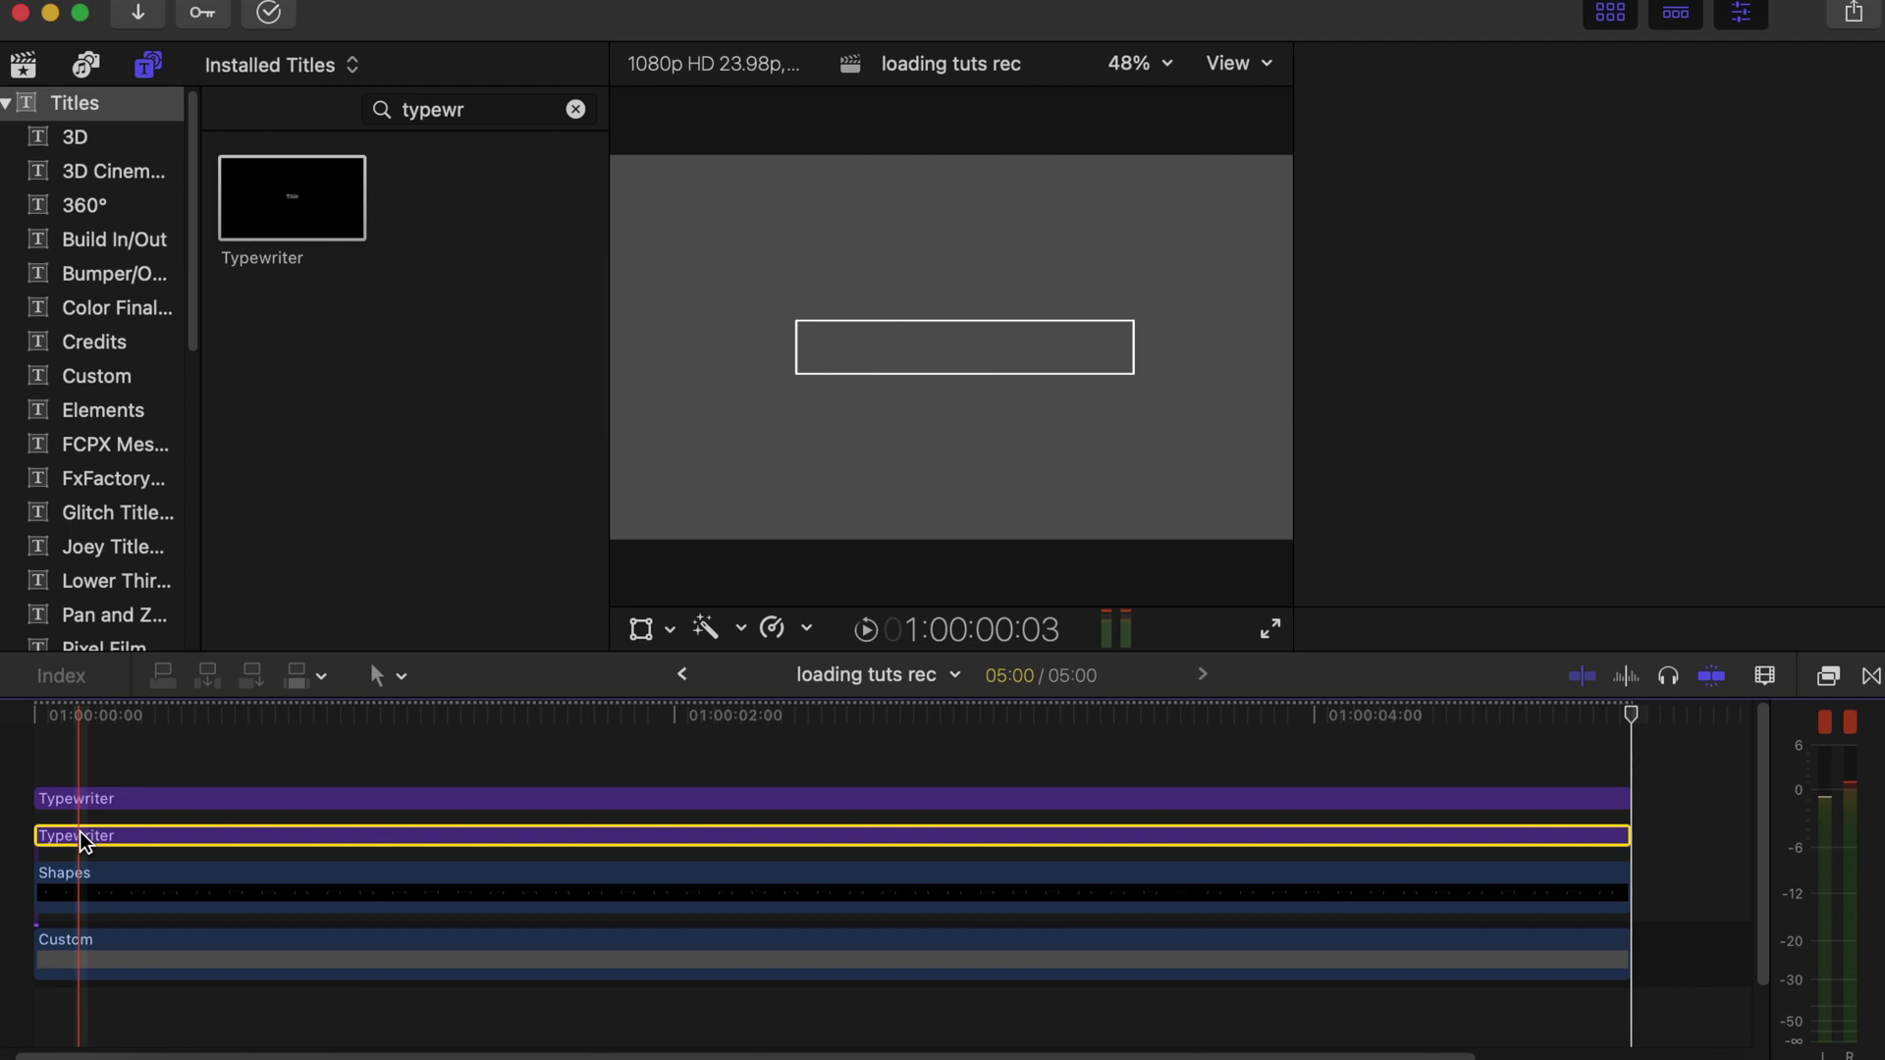
key("Delete")
left_click(167, 767)
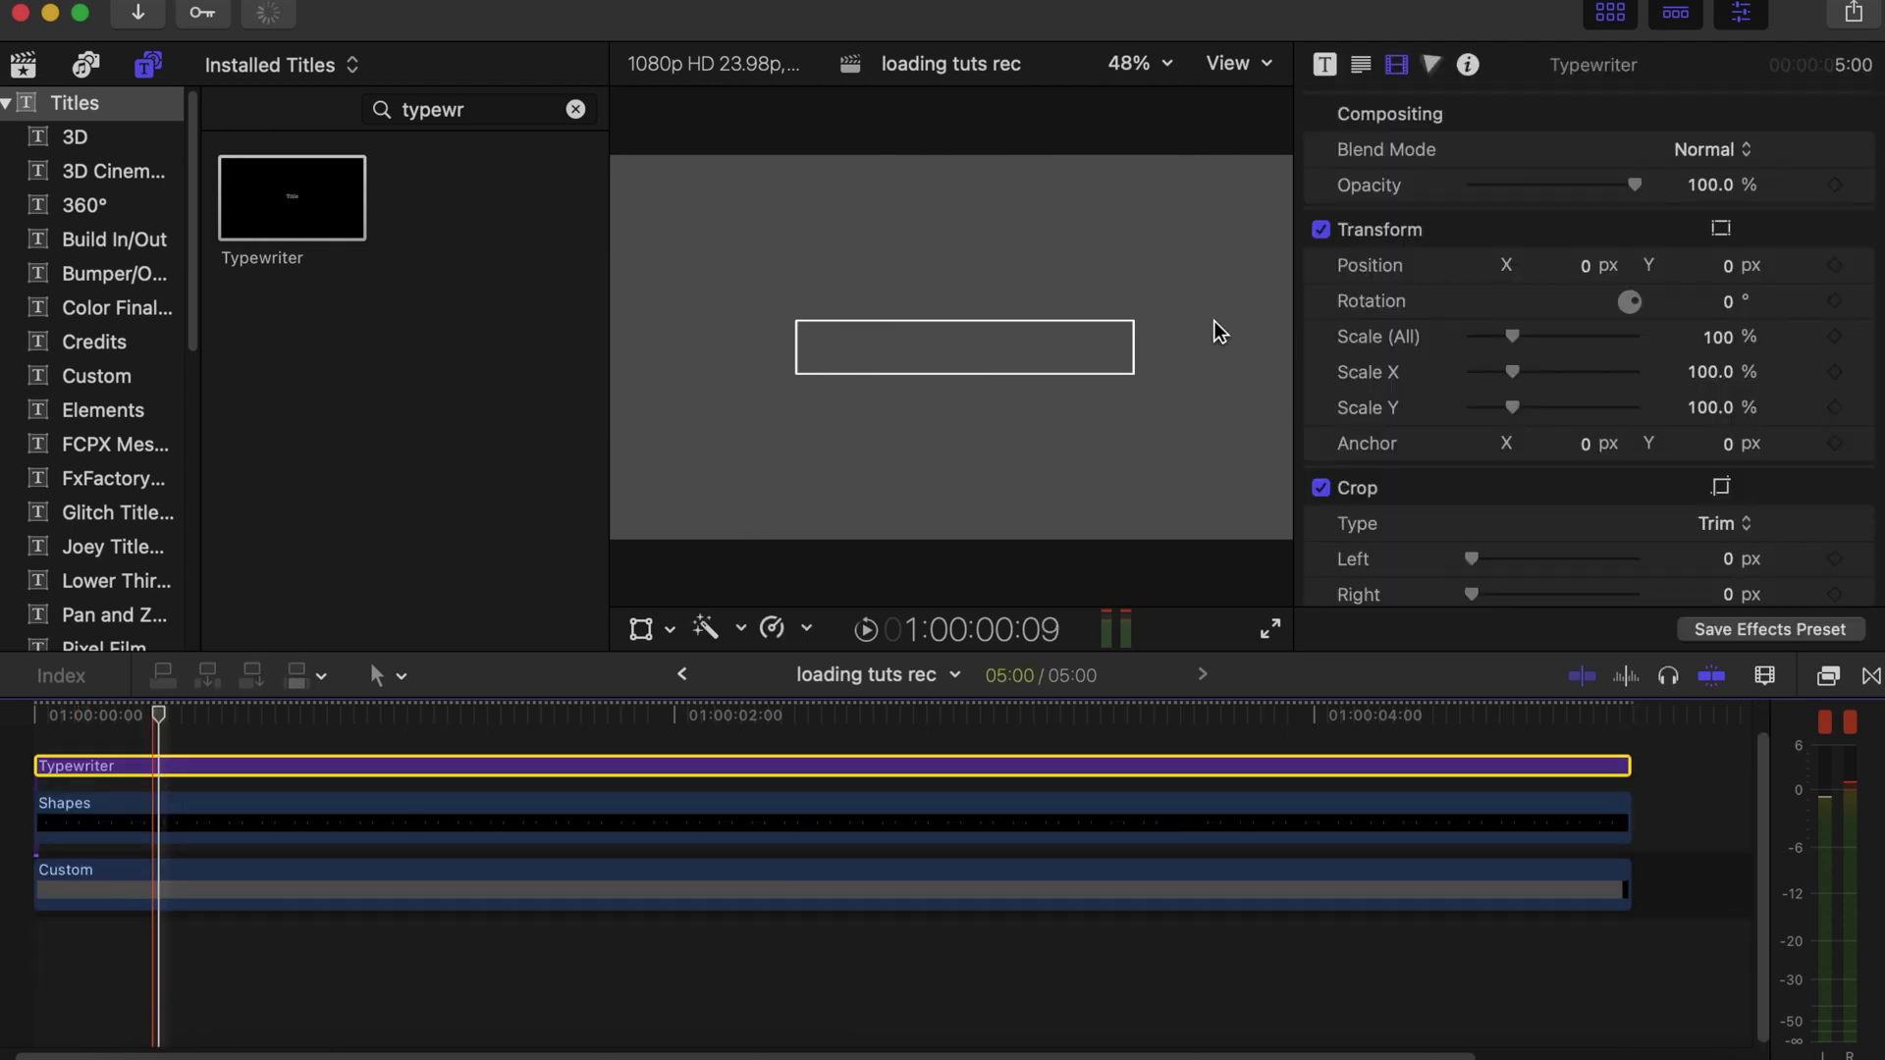
- Replace the Typewriter's 'Title' text with a row of i and I bar characters
left_click(1361, 64)
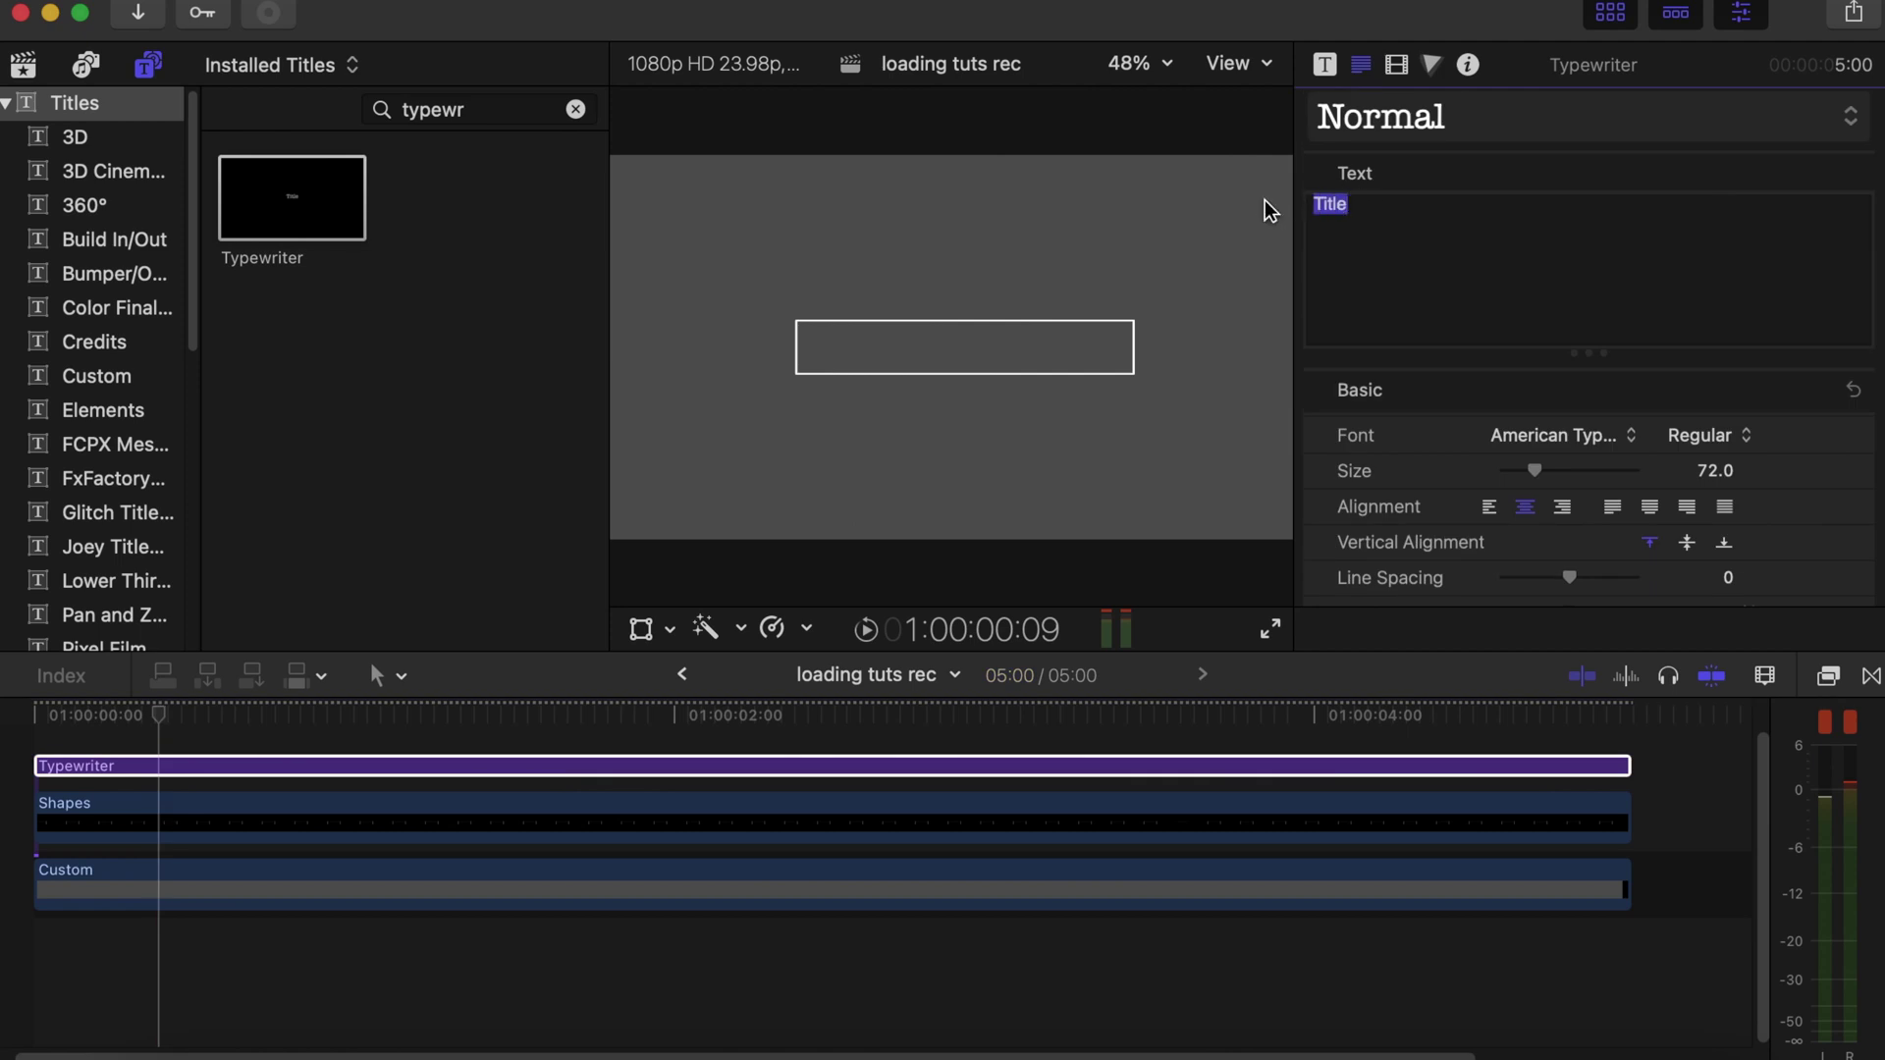
key("BackSpace")
type("iiiiiiiiiiiiiii")
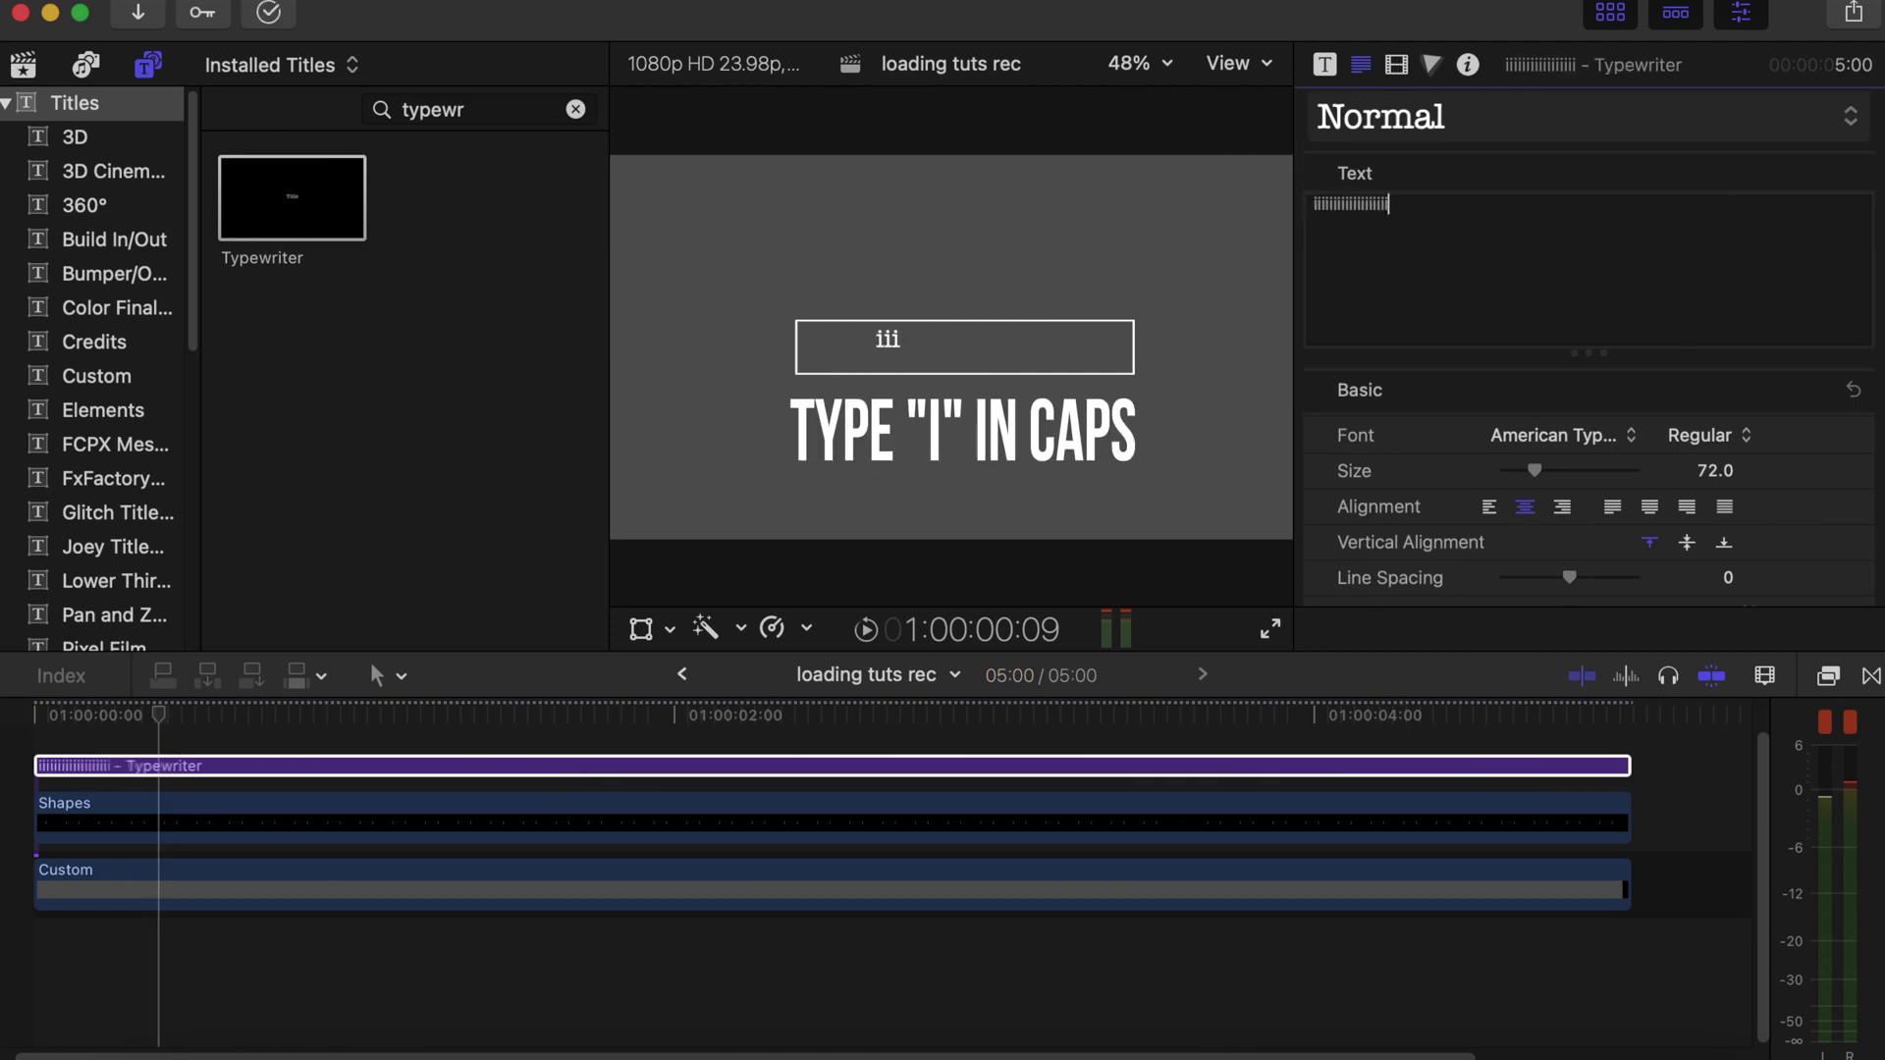
type("III")
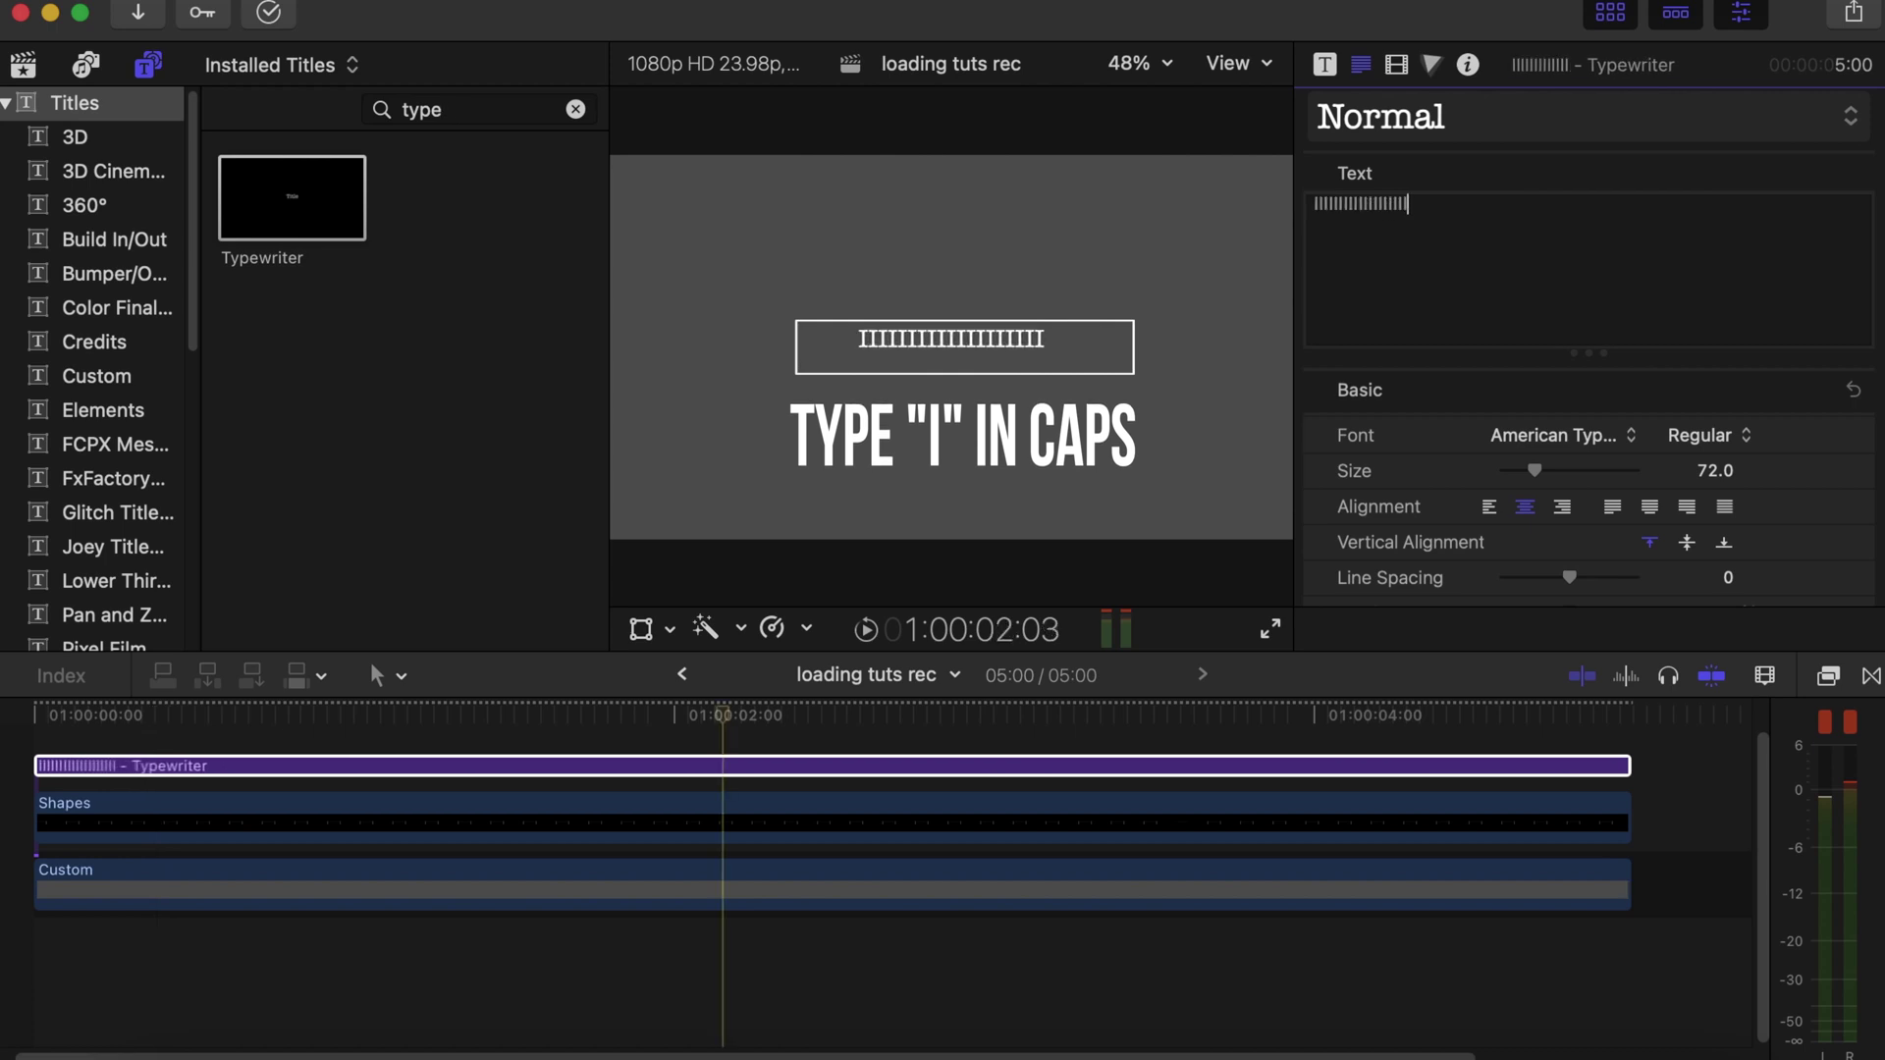
type("IIIIIIII")
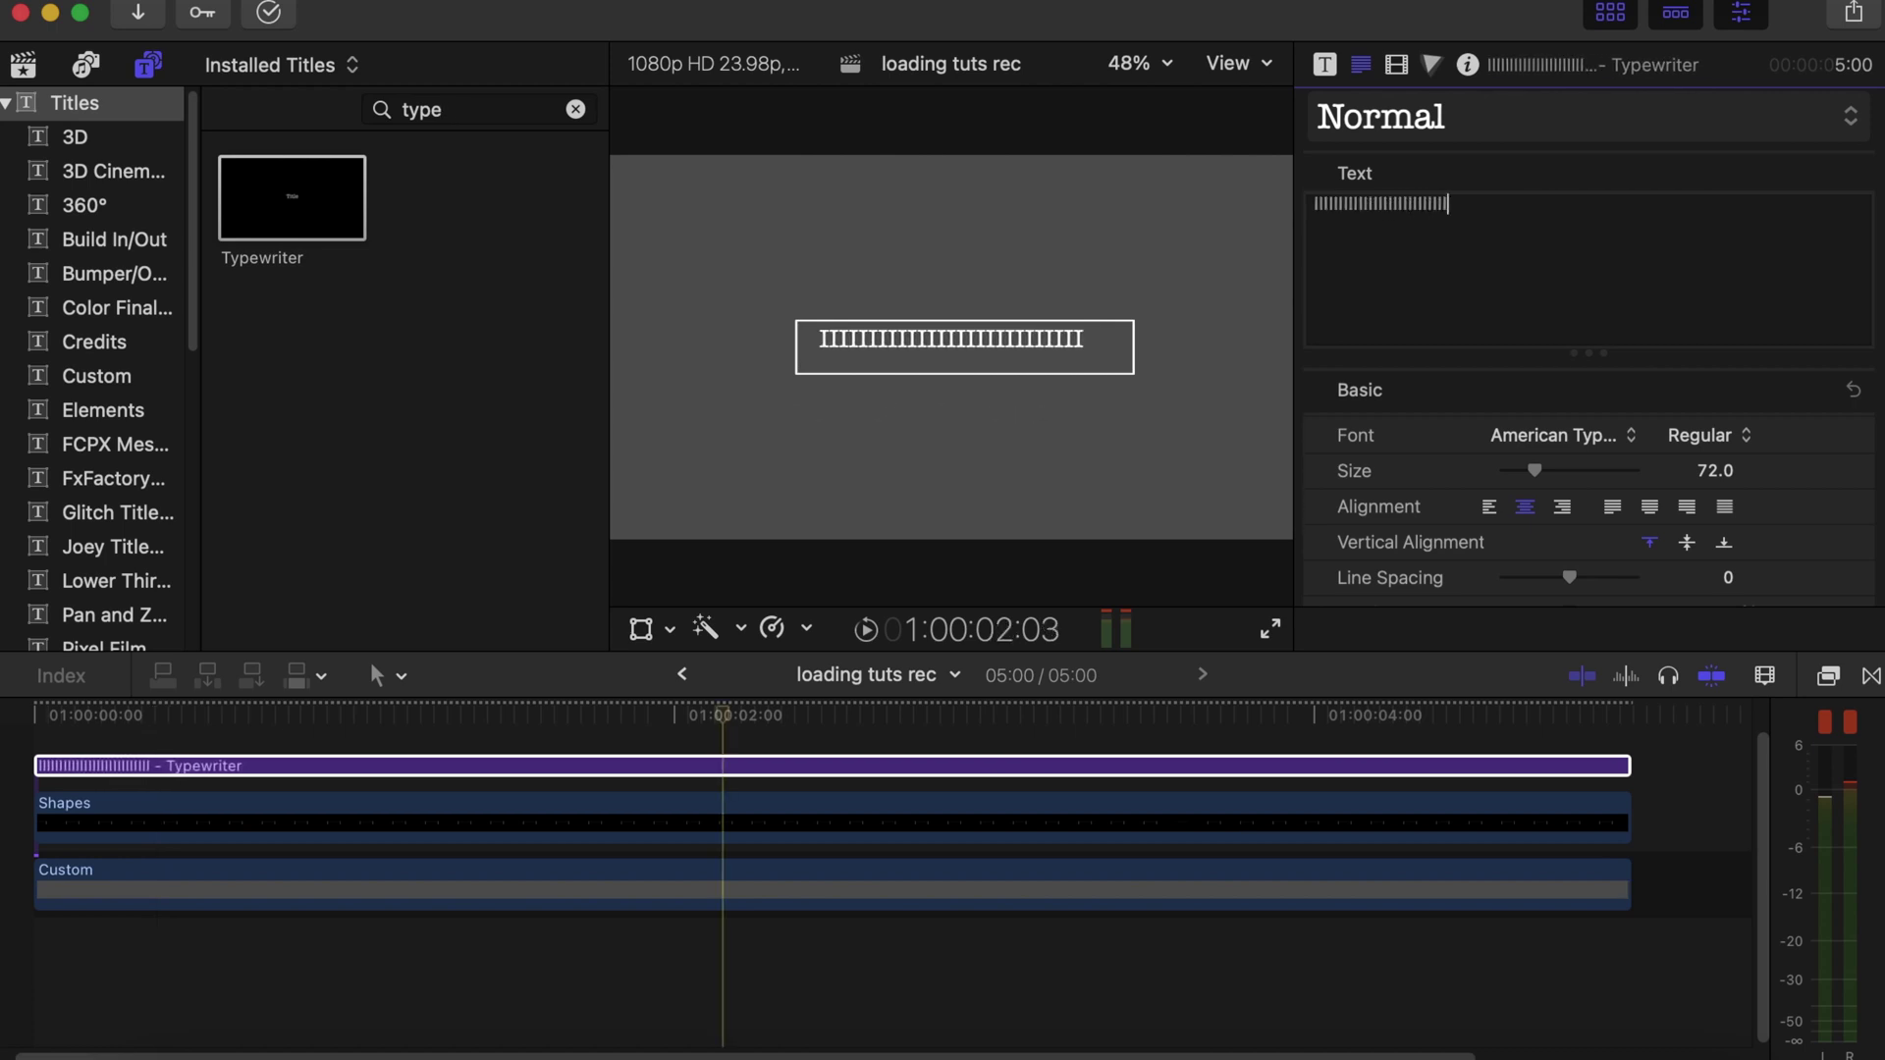
type("I")
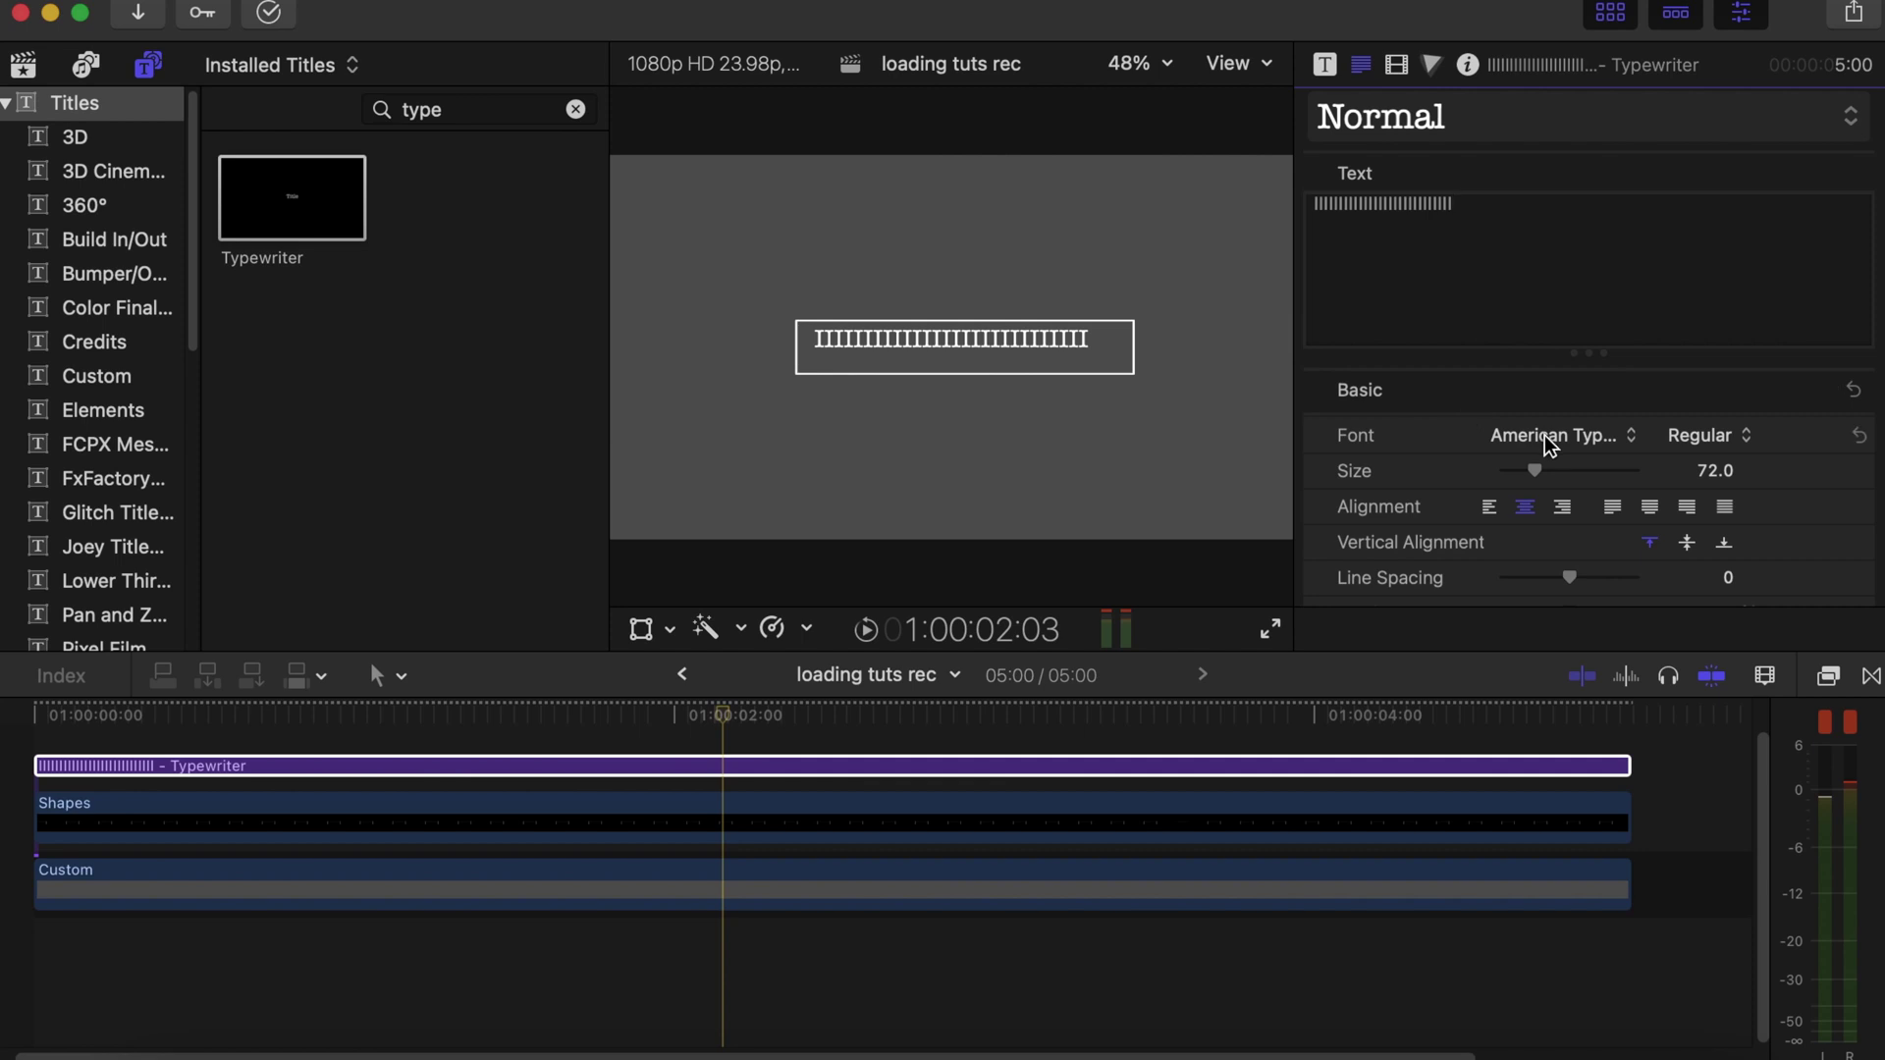
- Set the bar text to Arial Black Regular at size 130
left_click(1547, 443)
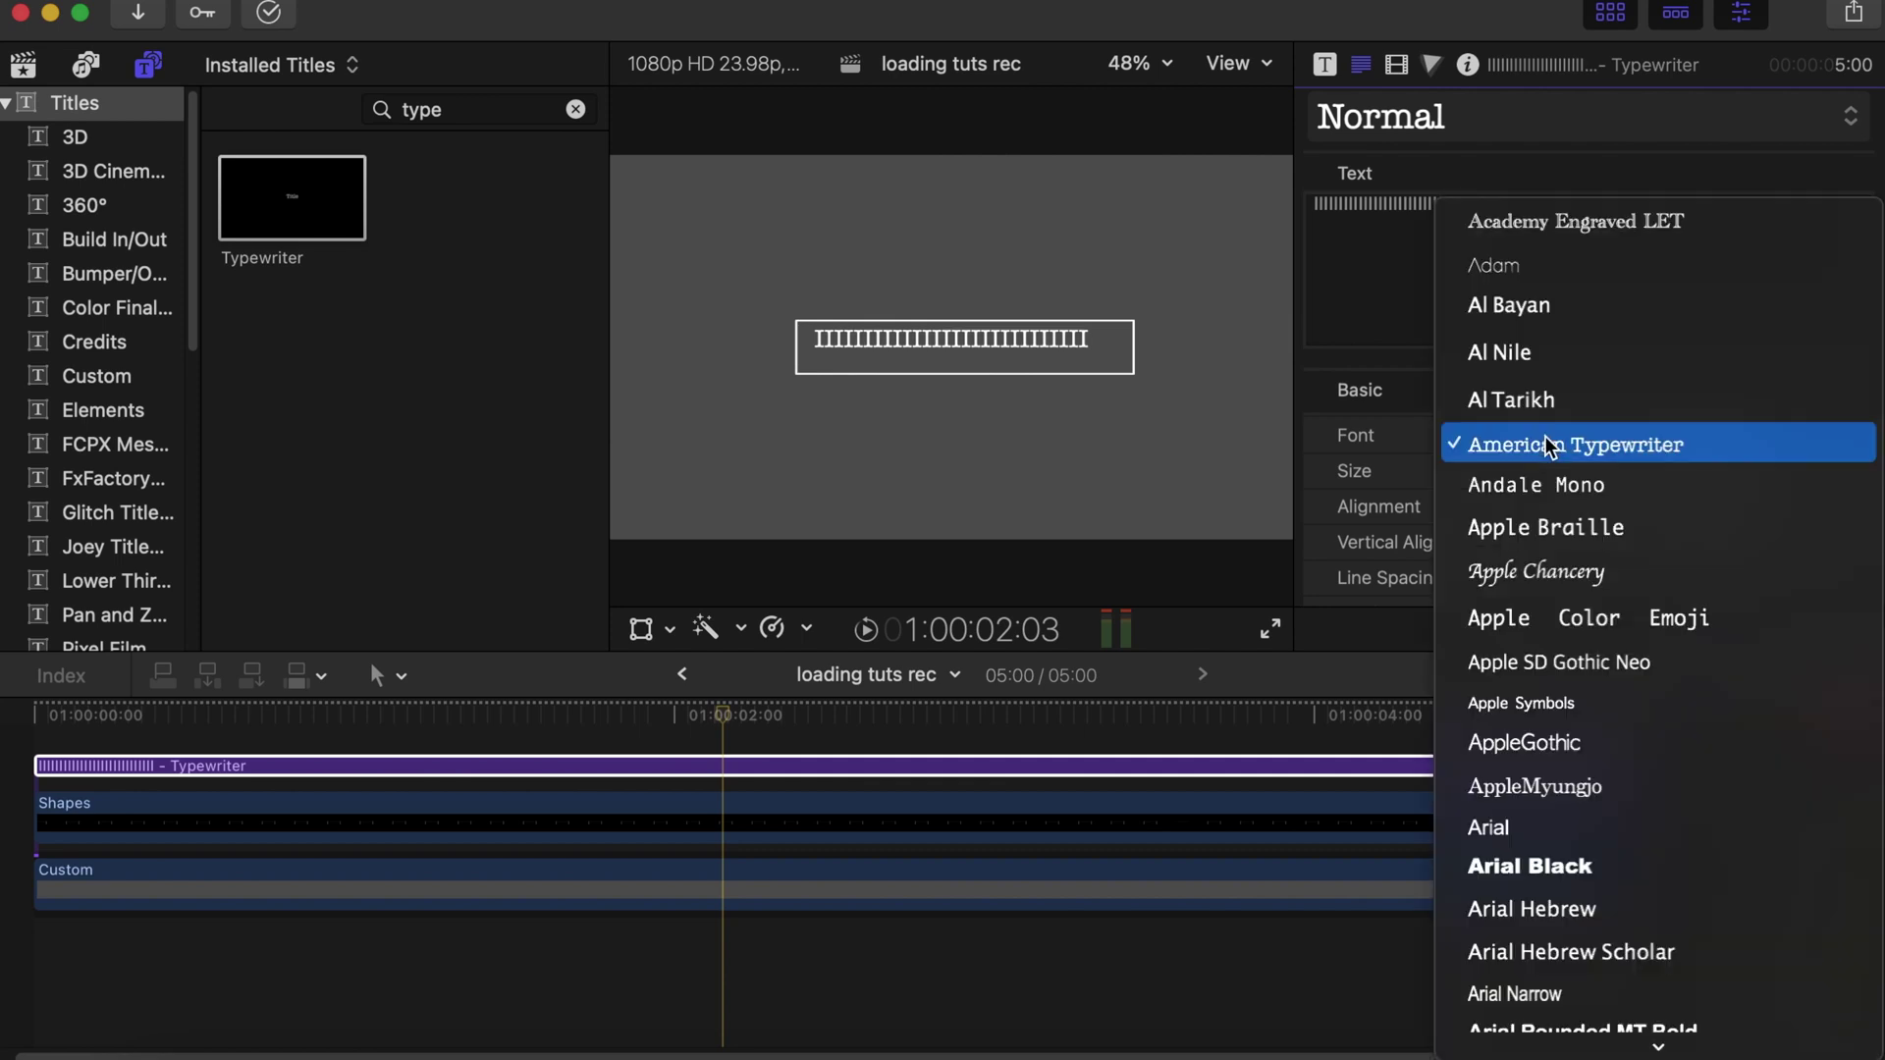
left_click(1520, 870)
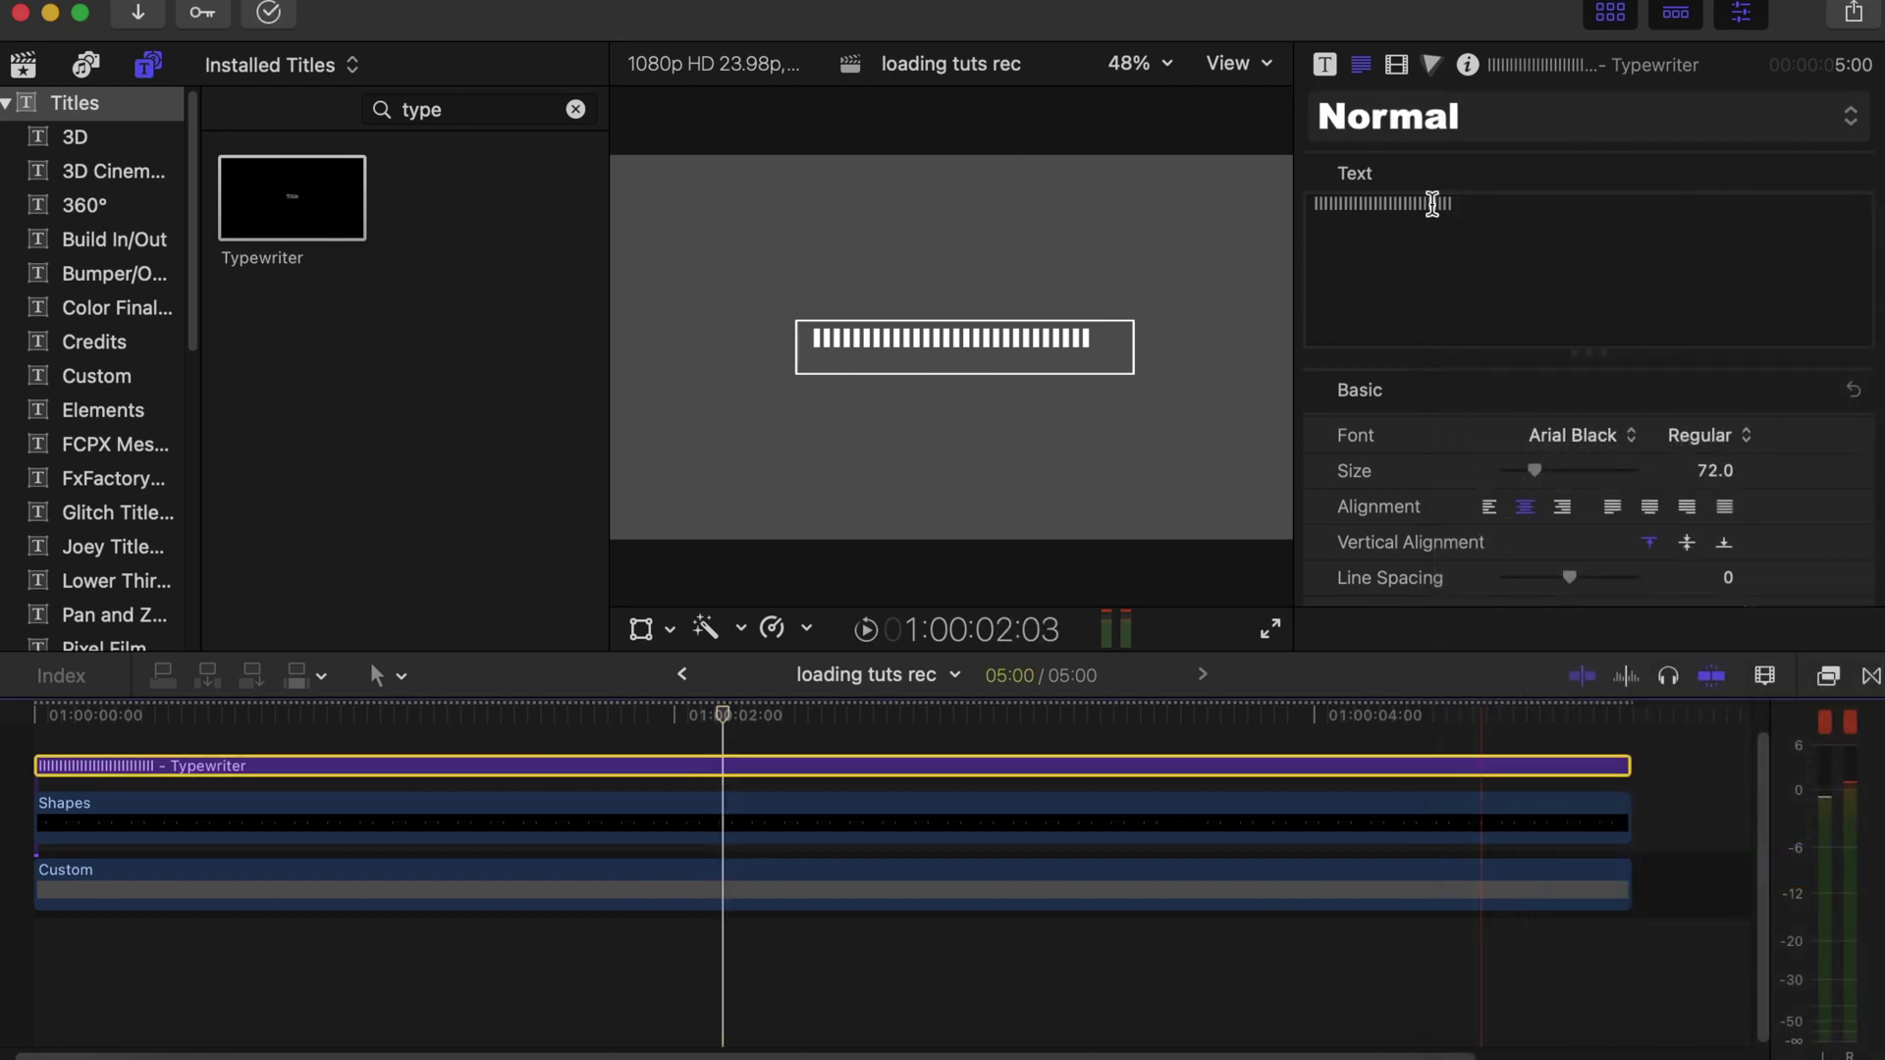
left_click(1699, 434)
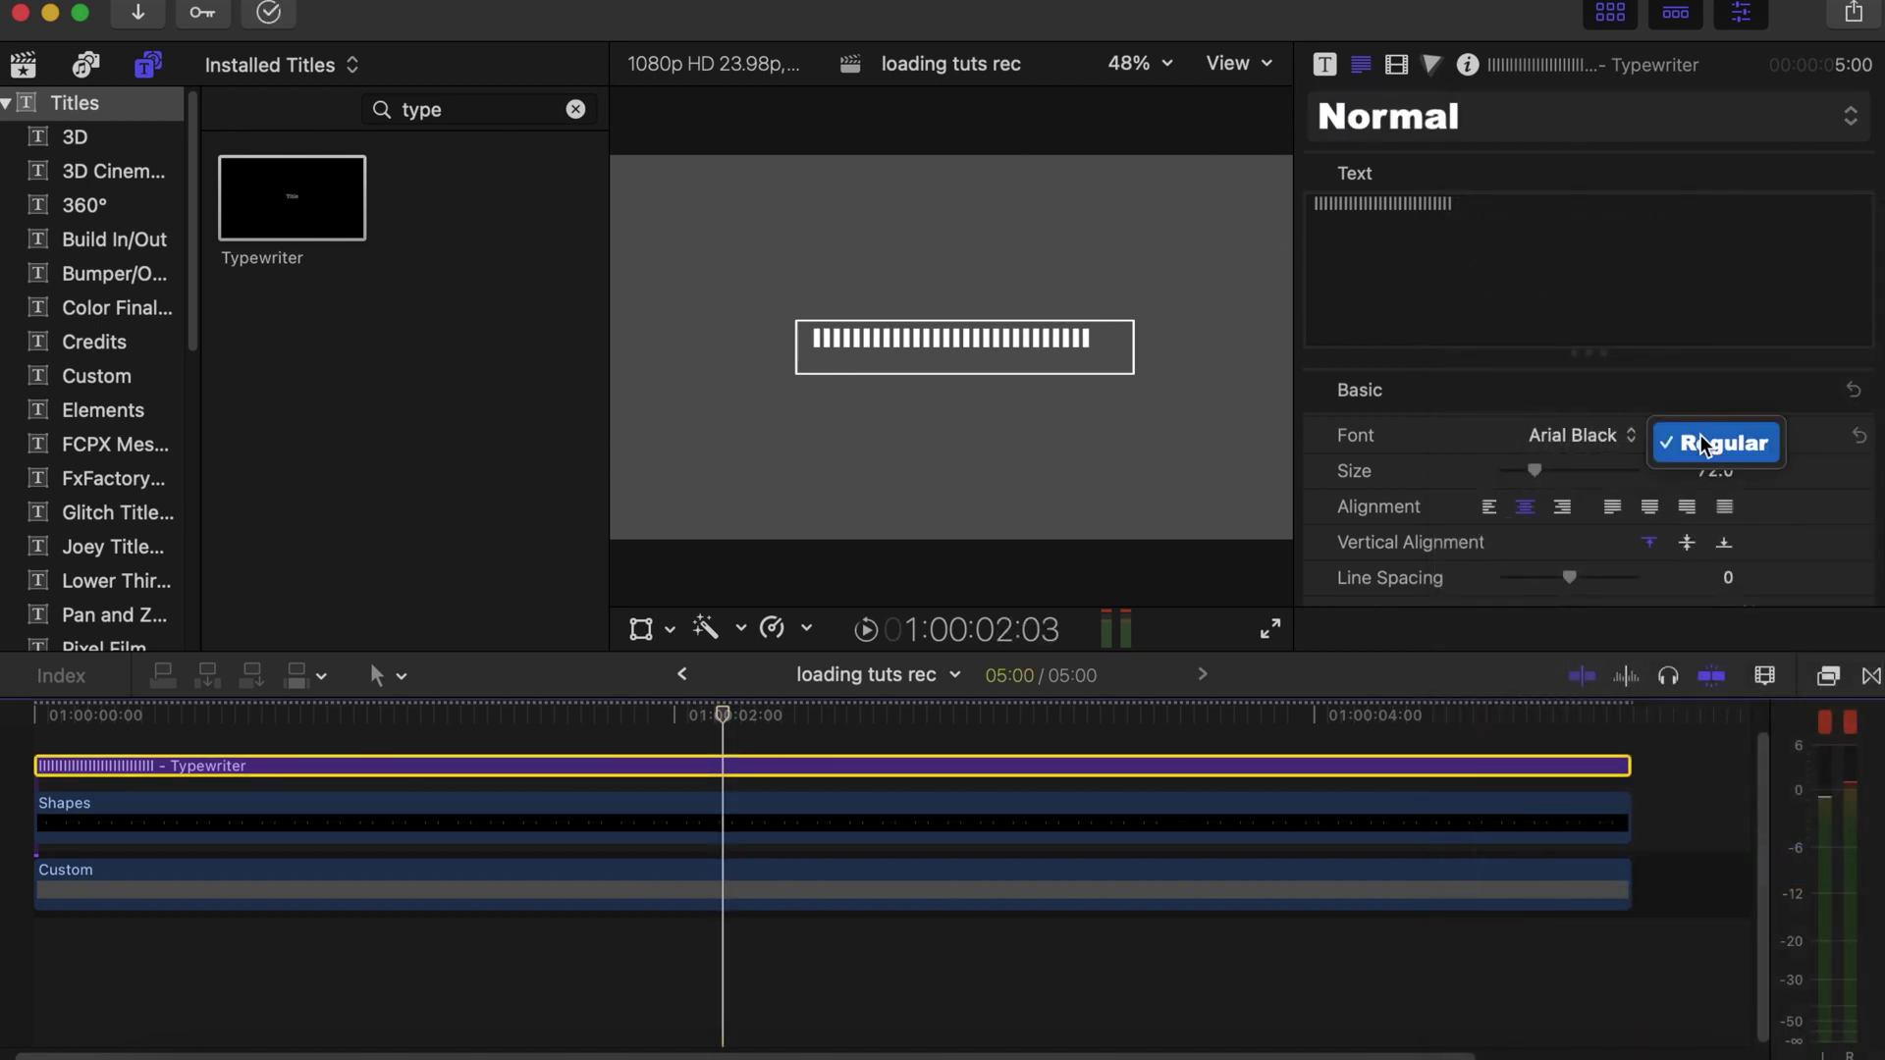
left_click(1699, 437)
left_click_drag(1539, 474, 1565, 471)
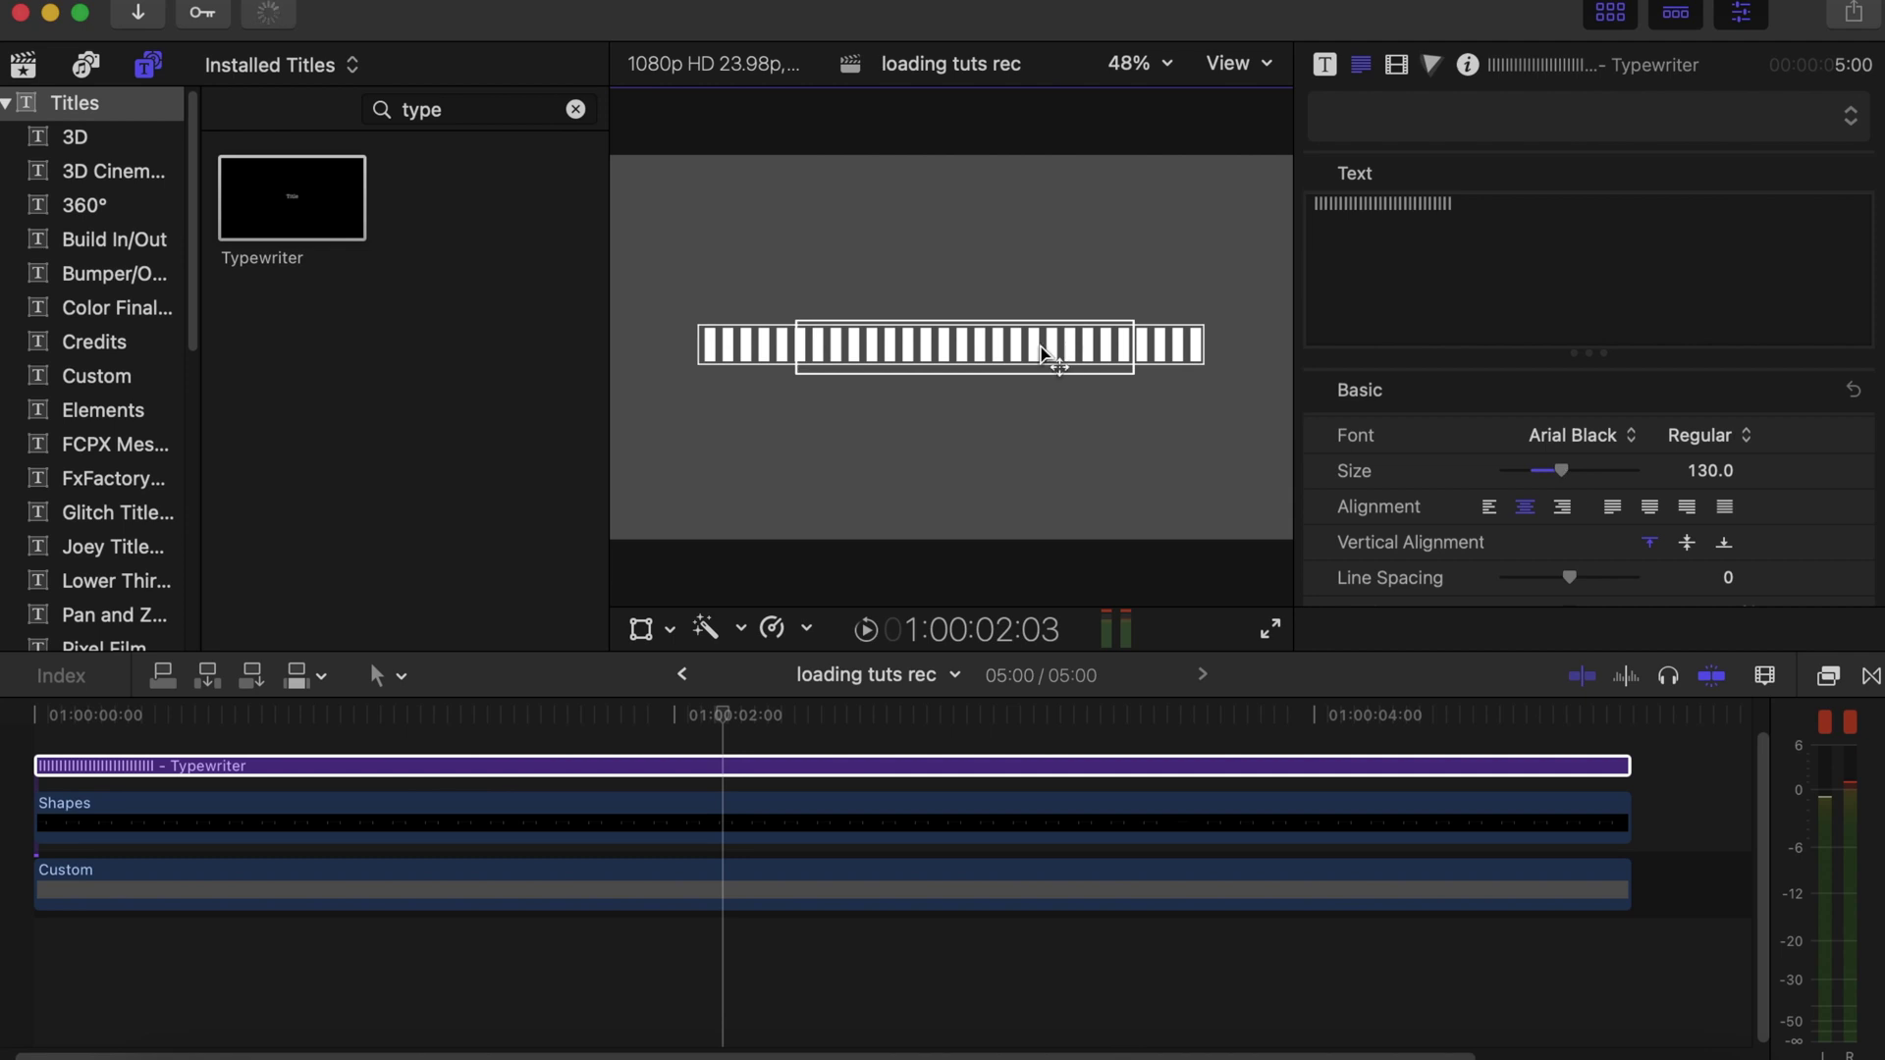
- Shorten the bar text and centre it inside the white outlined box
left_click_drag(1046, 353, 1047, 356)
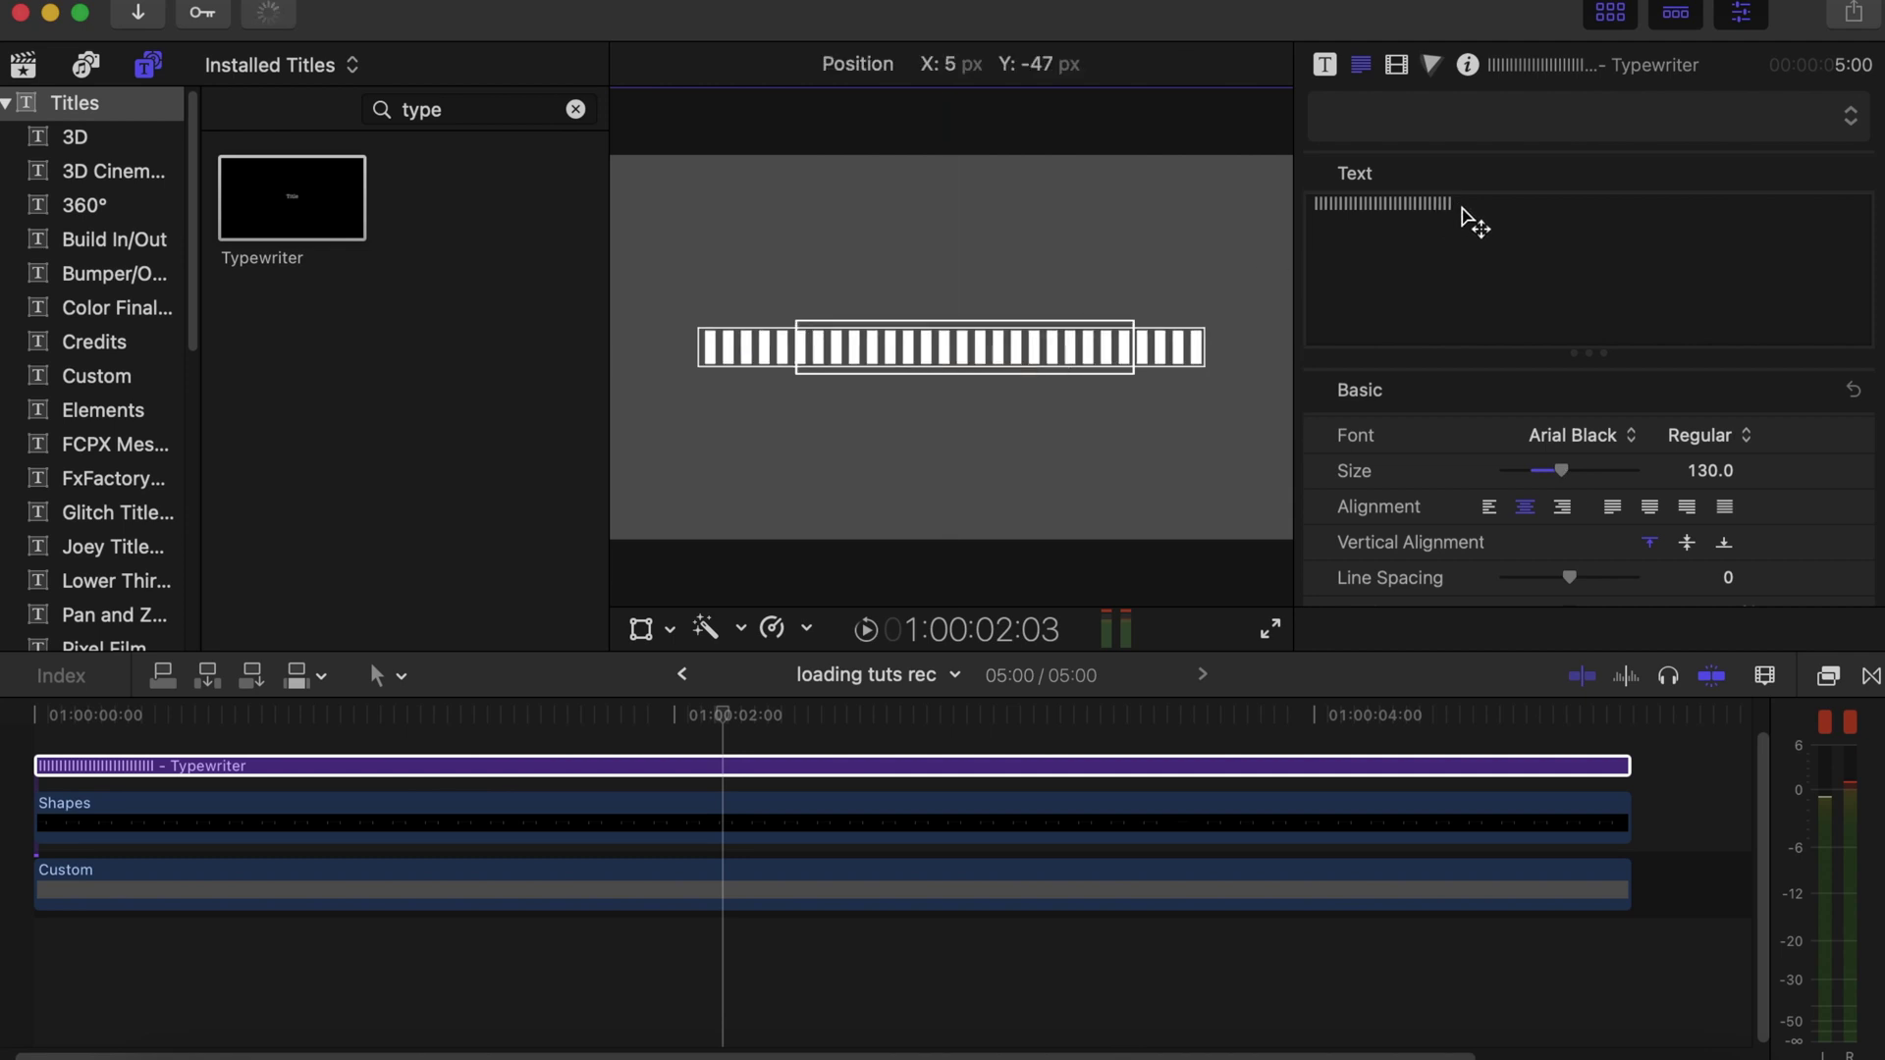
left_click(1472, 218)
key("BackSpace")
key("BackSpace")
key("BackSpace")
key("BackSpace")
key("BackSpace")
key("BackSpace")
key("BackSpace")
key("BackSpace")
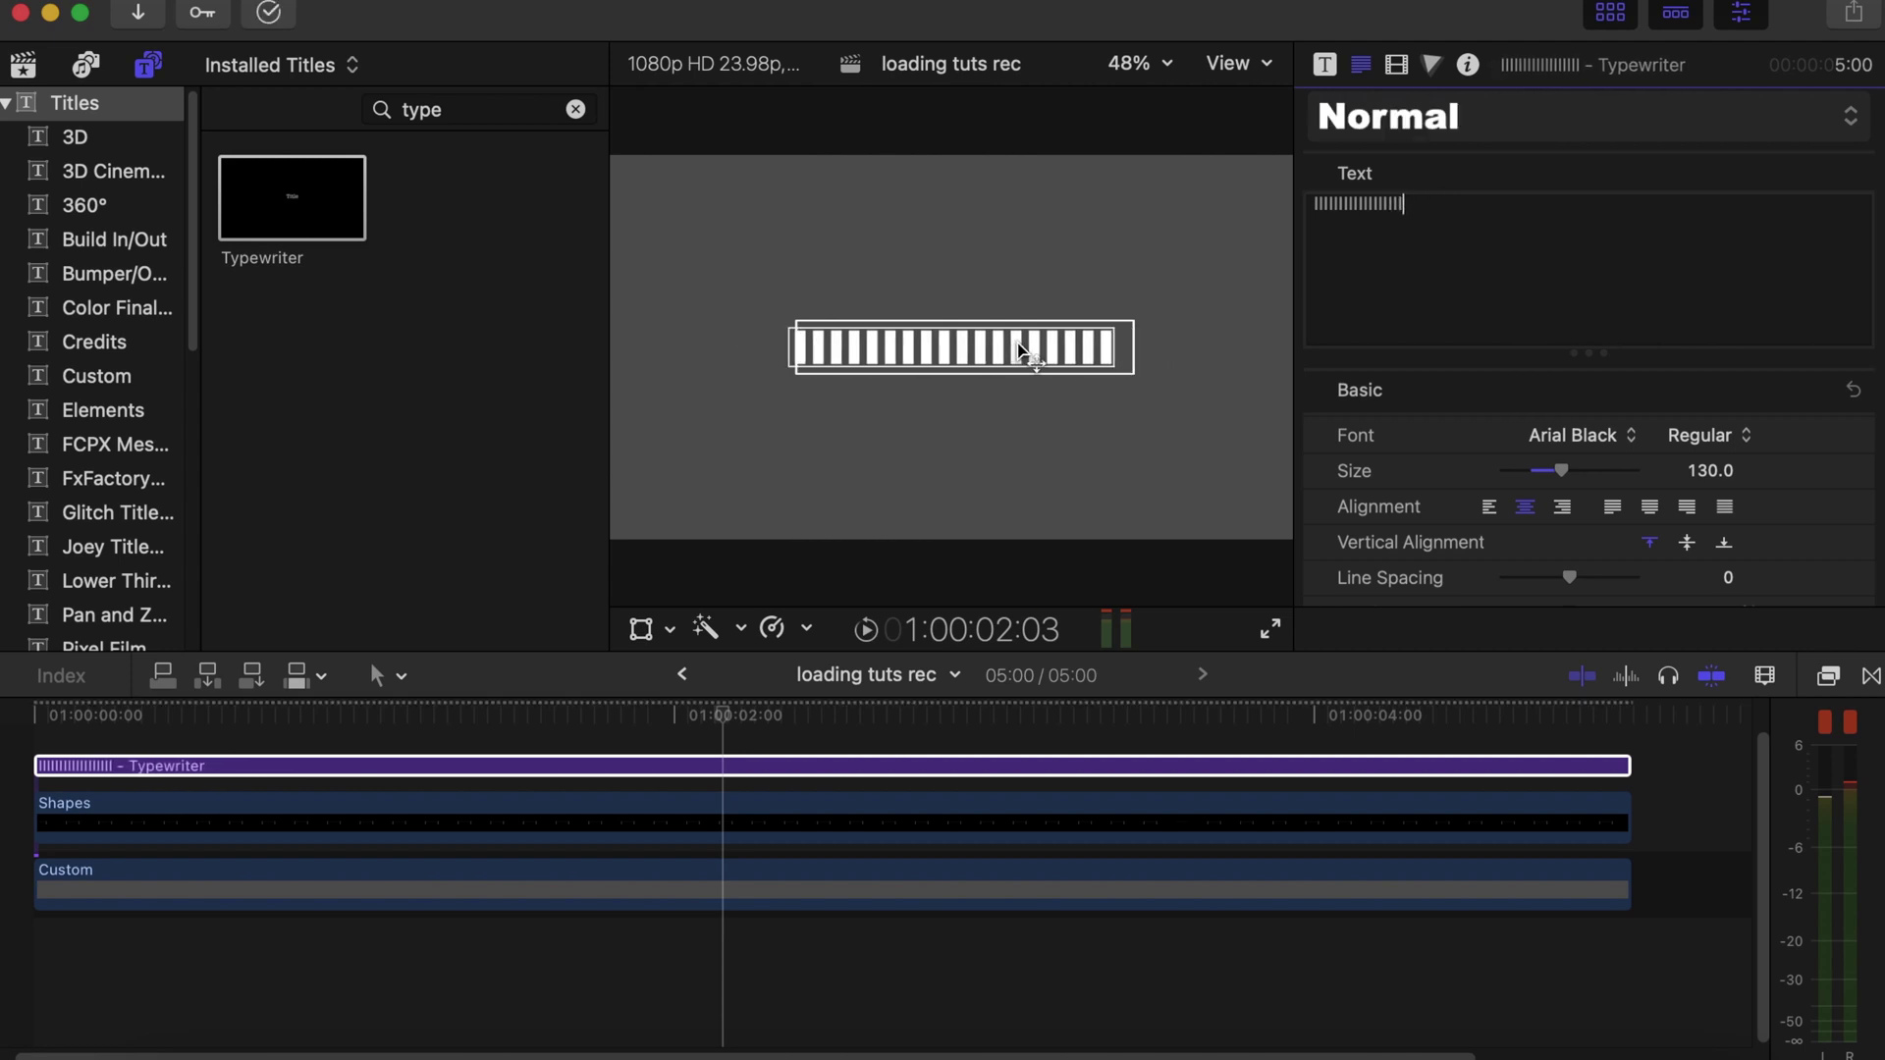
left_click_drag(1016, 350, 1028, 351)
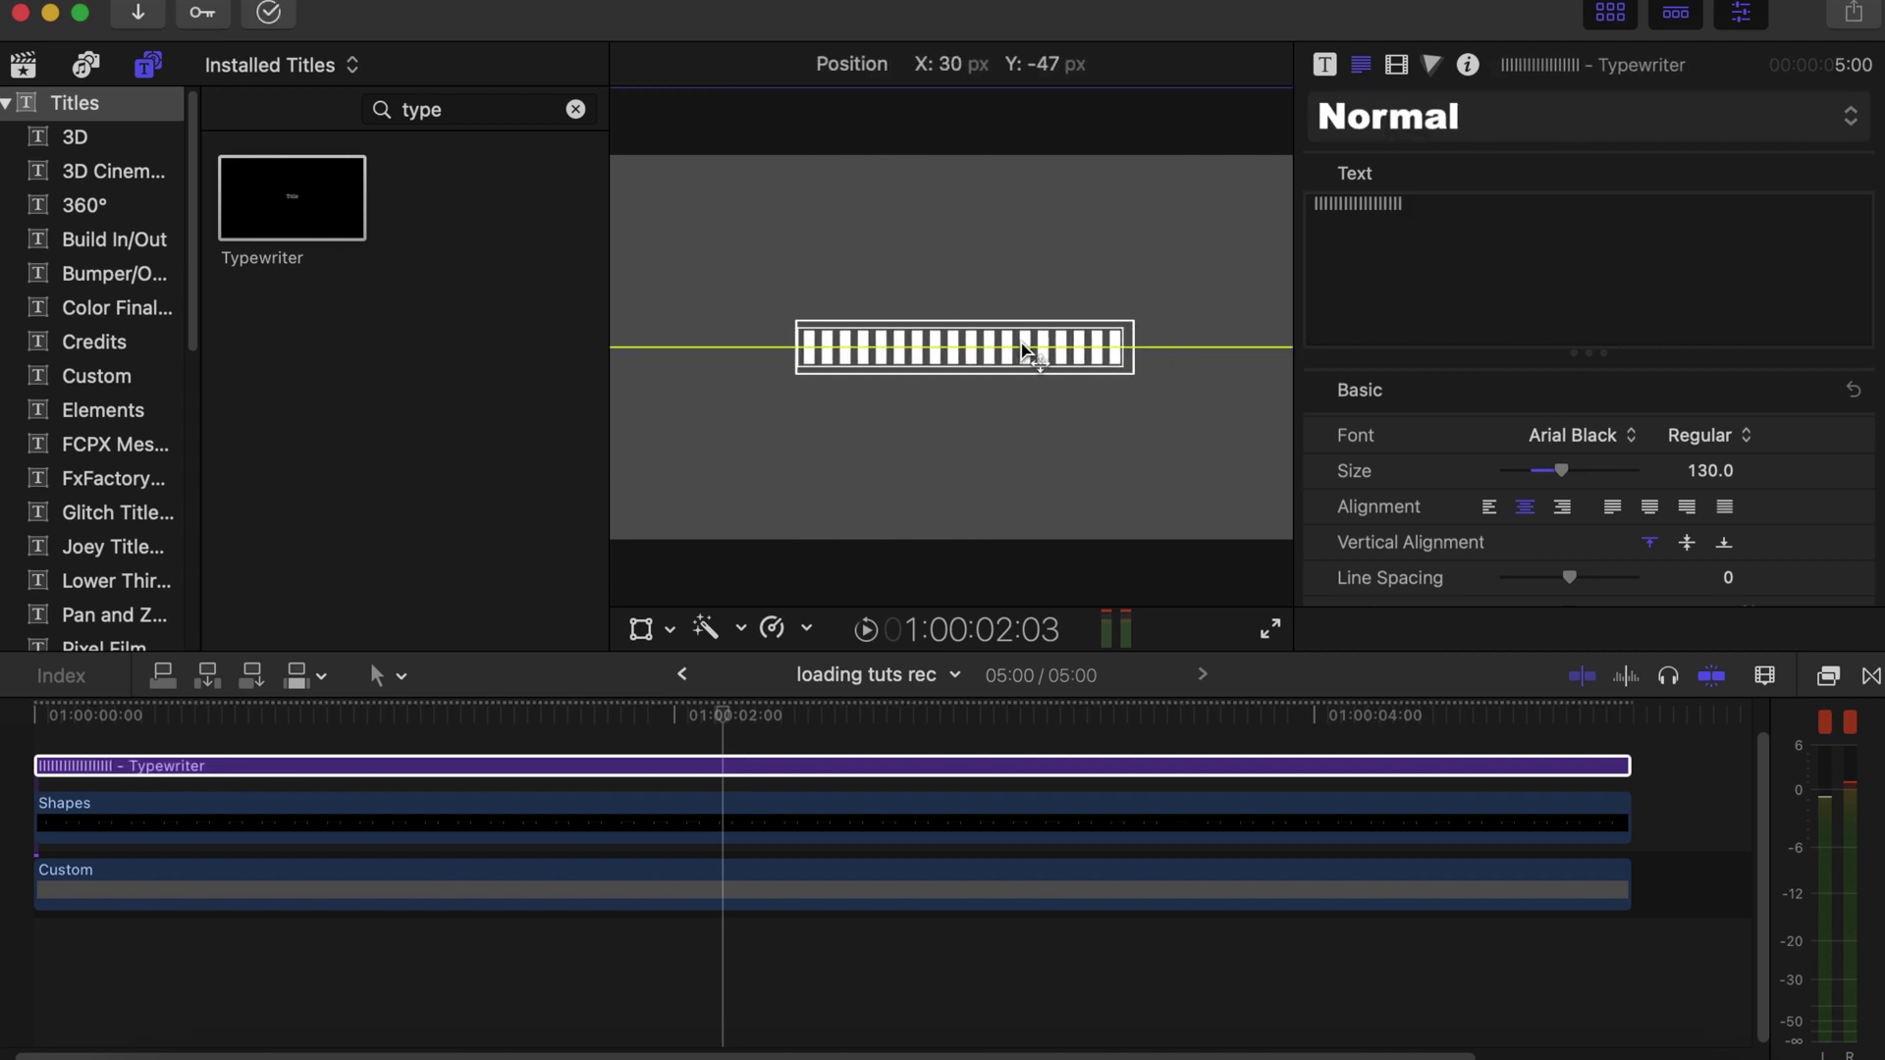
- Set the bar's Face Color to green and preview the animation
scroll(1640, 534, "down", 10)
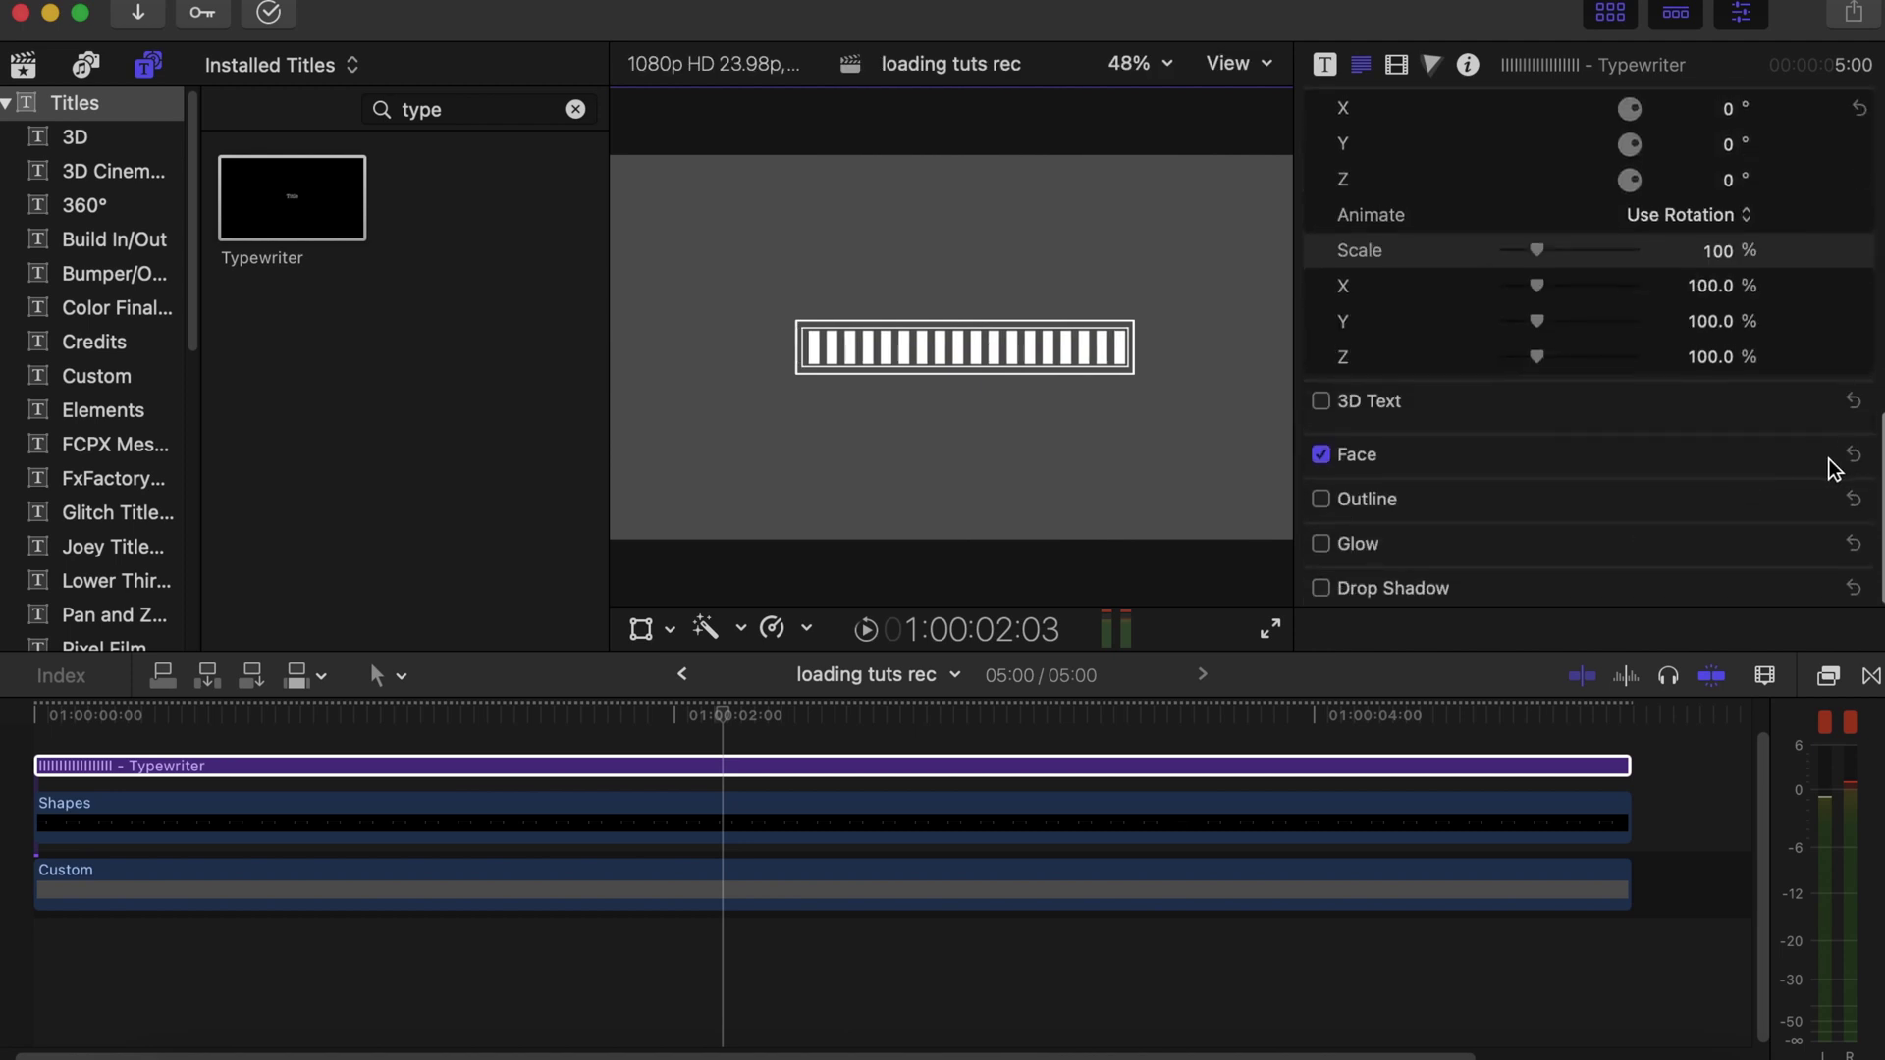
left_click(1823, 453)
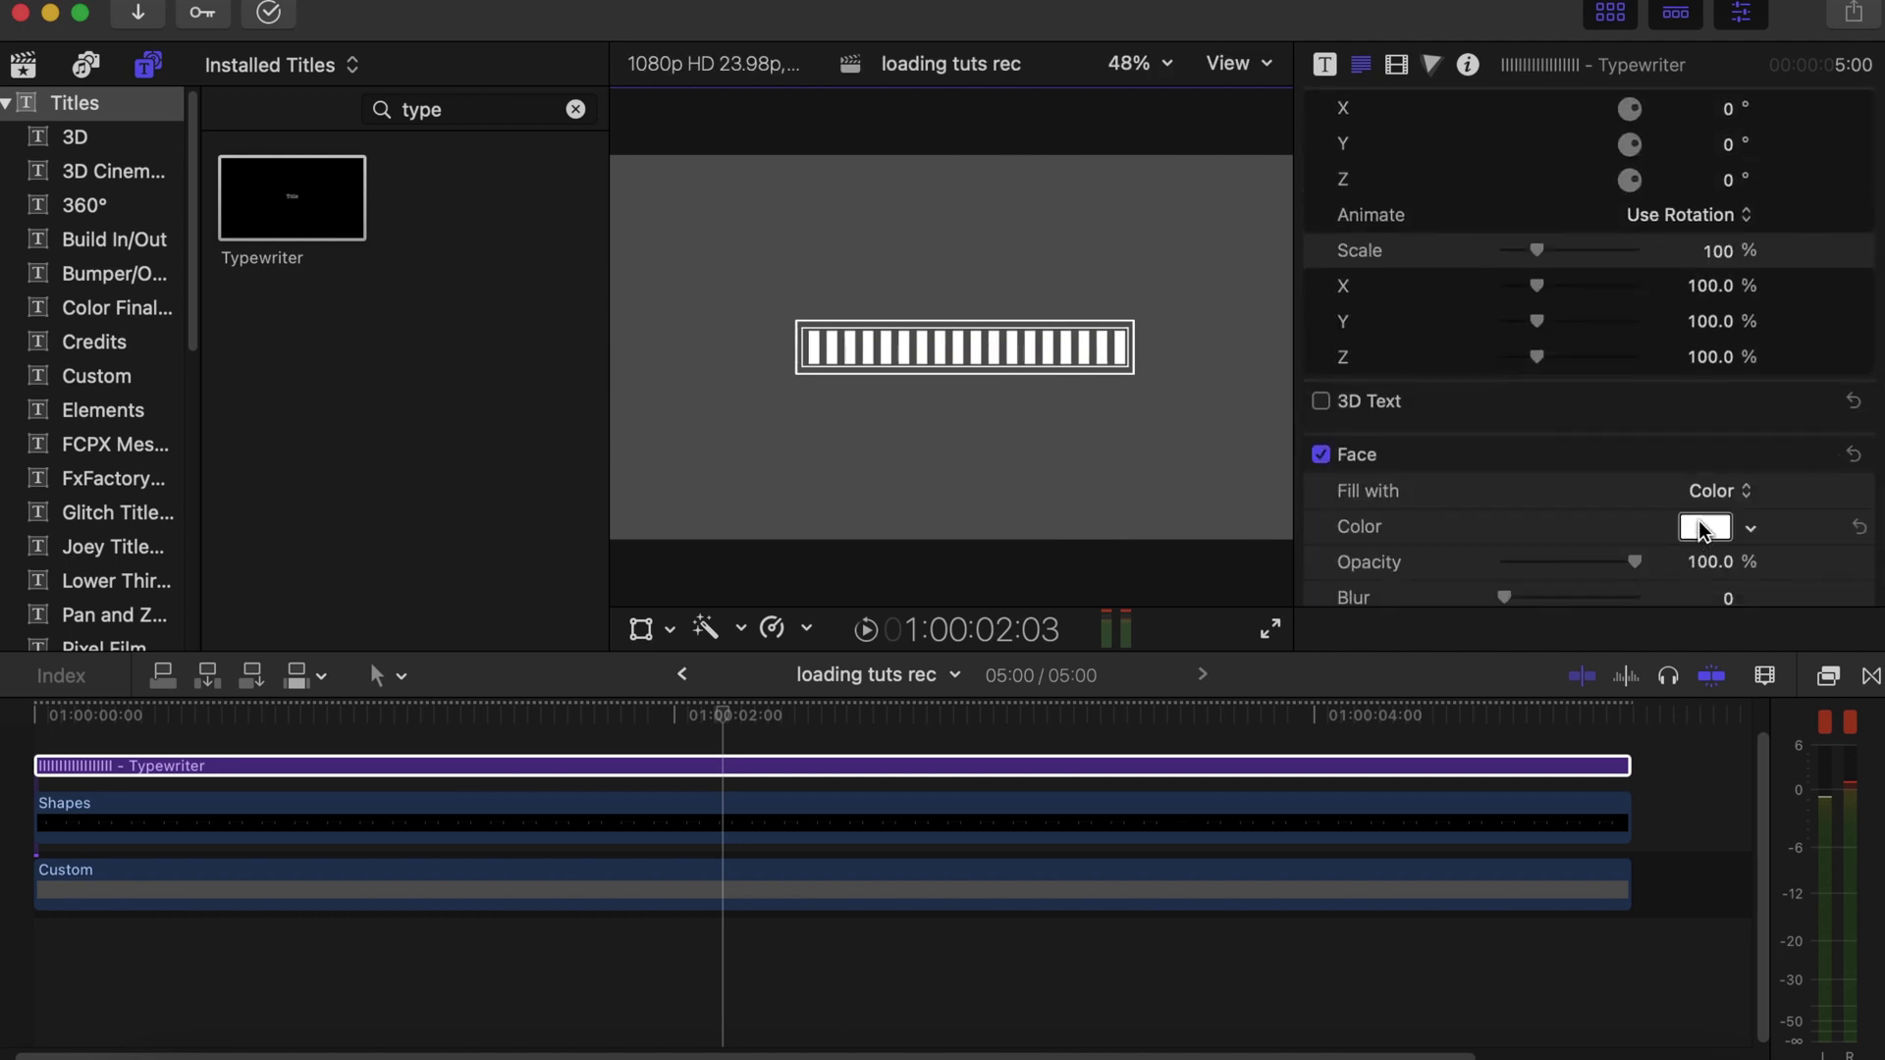
left_click(1704, 527)
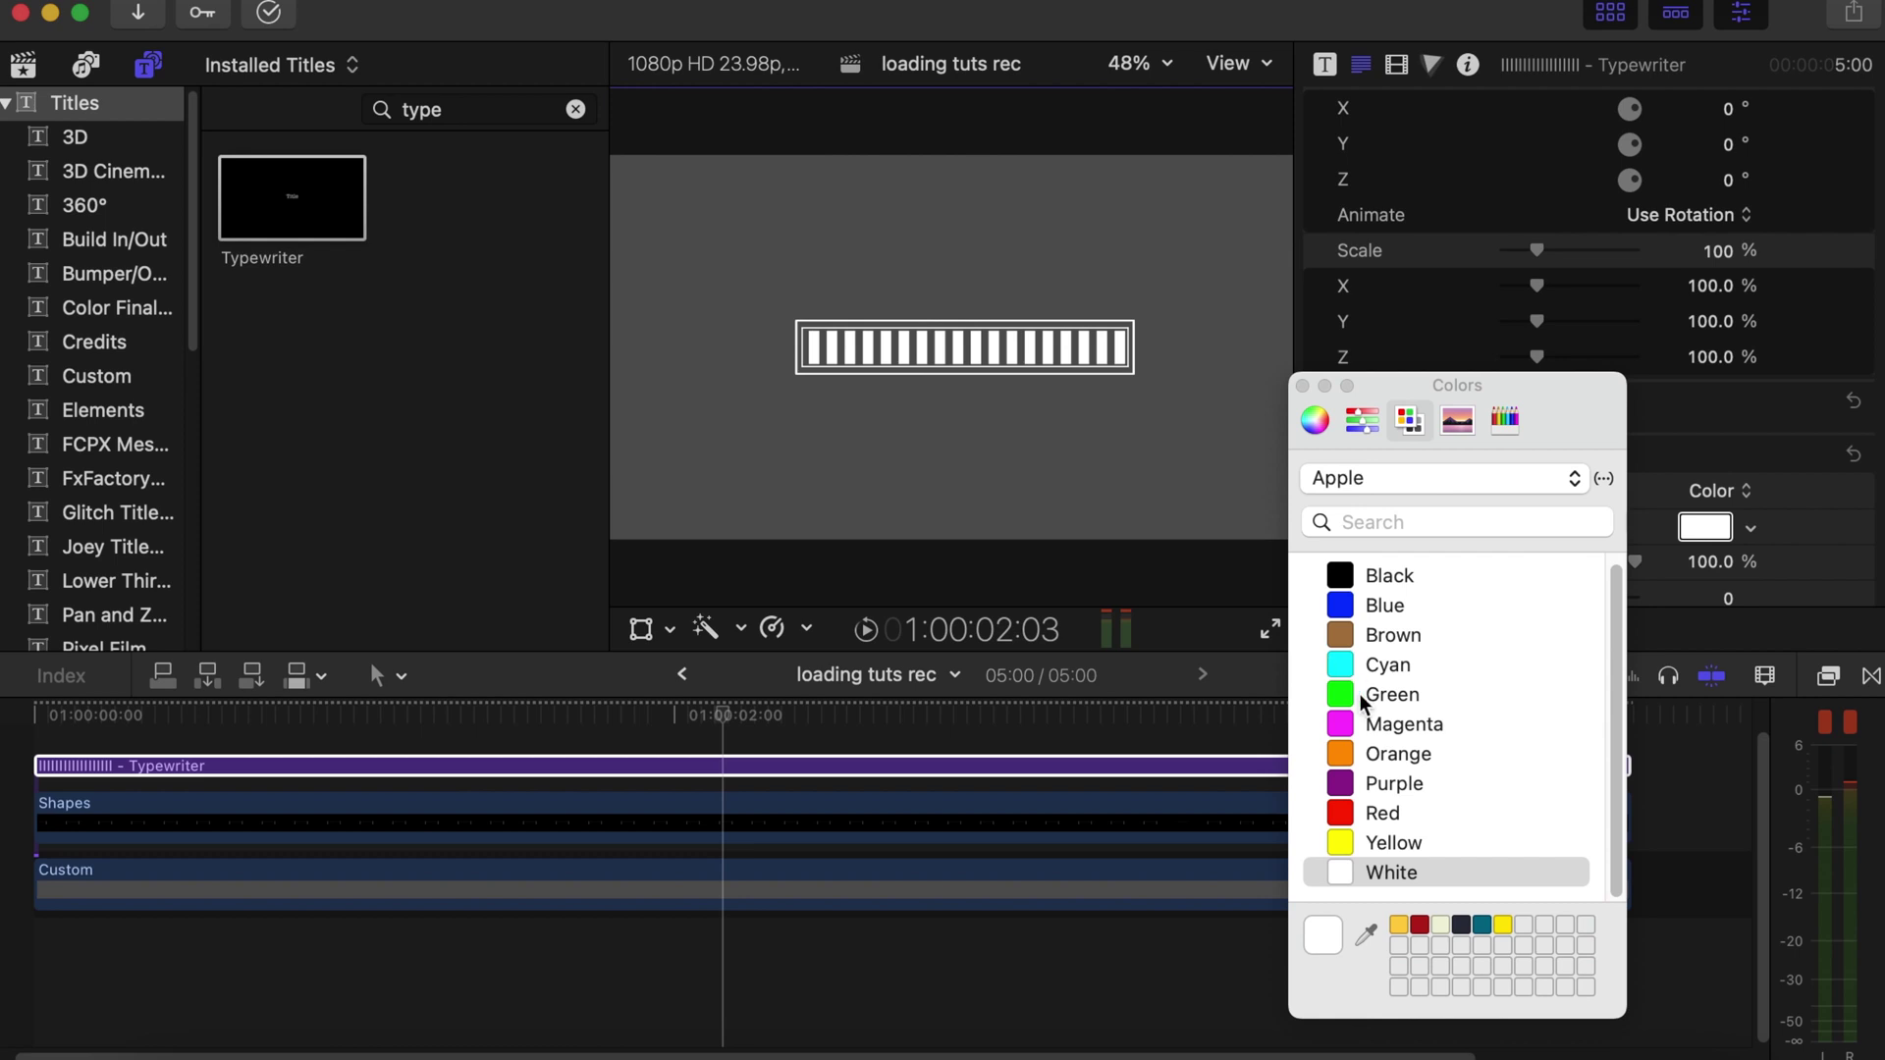
left_click(1341, 606)
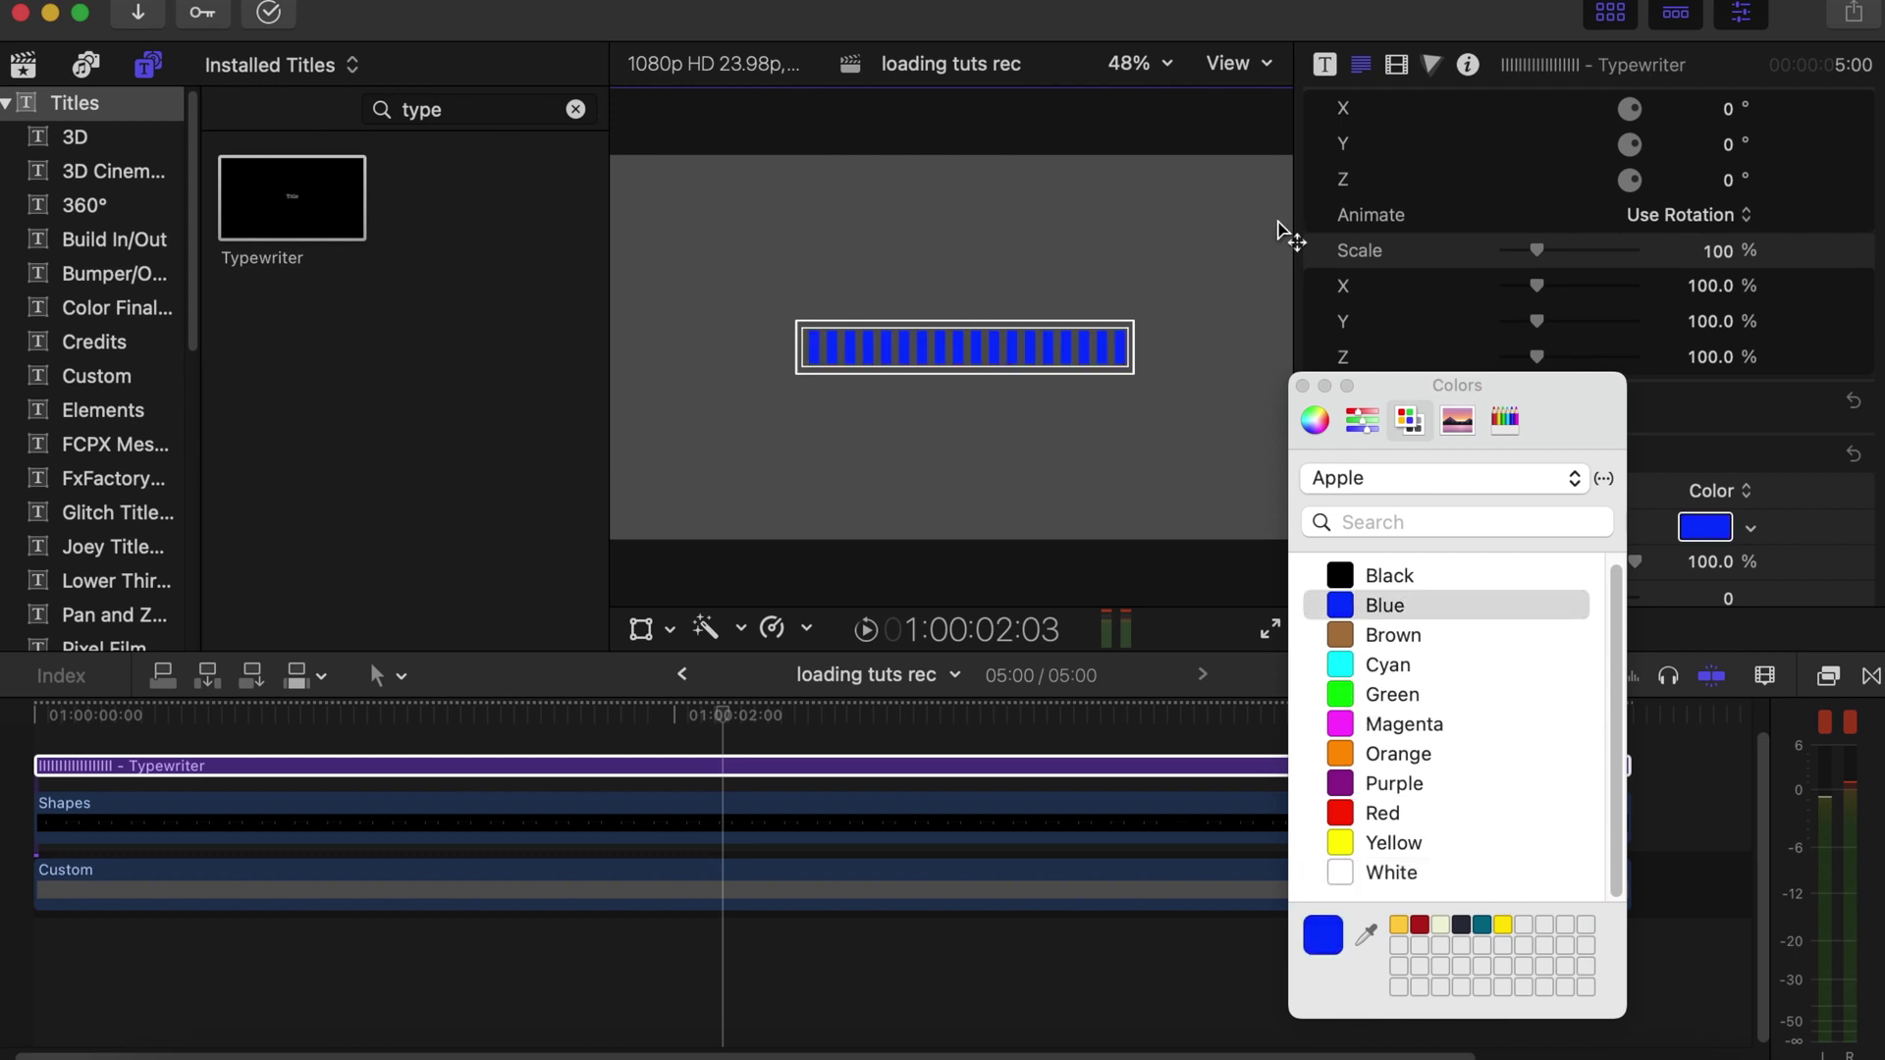
left_click(1343, 699)
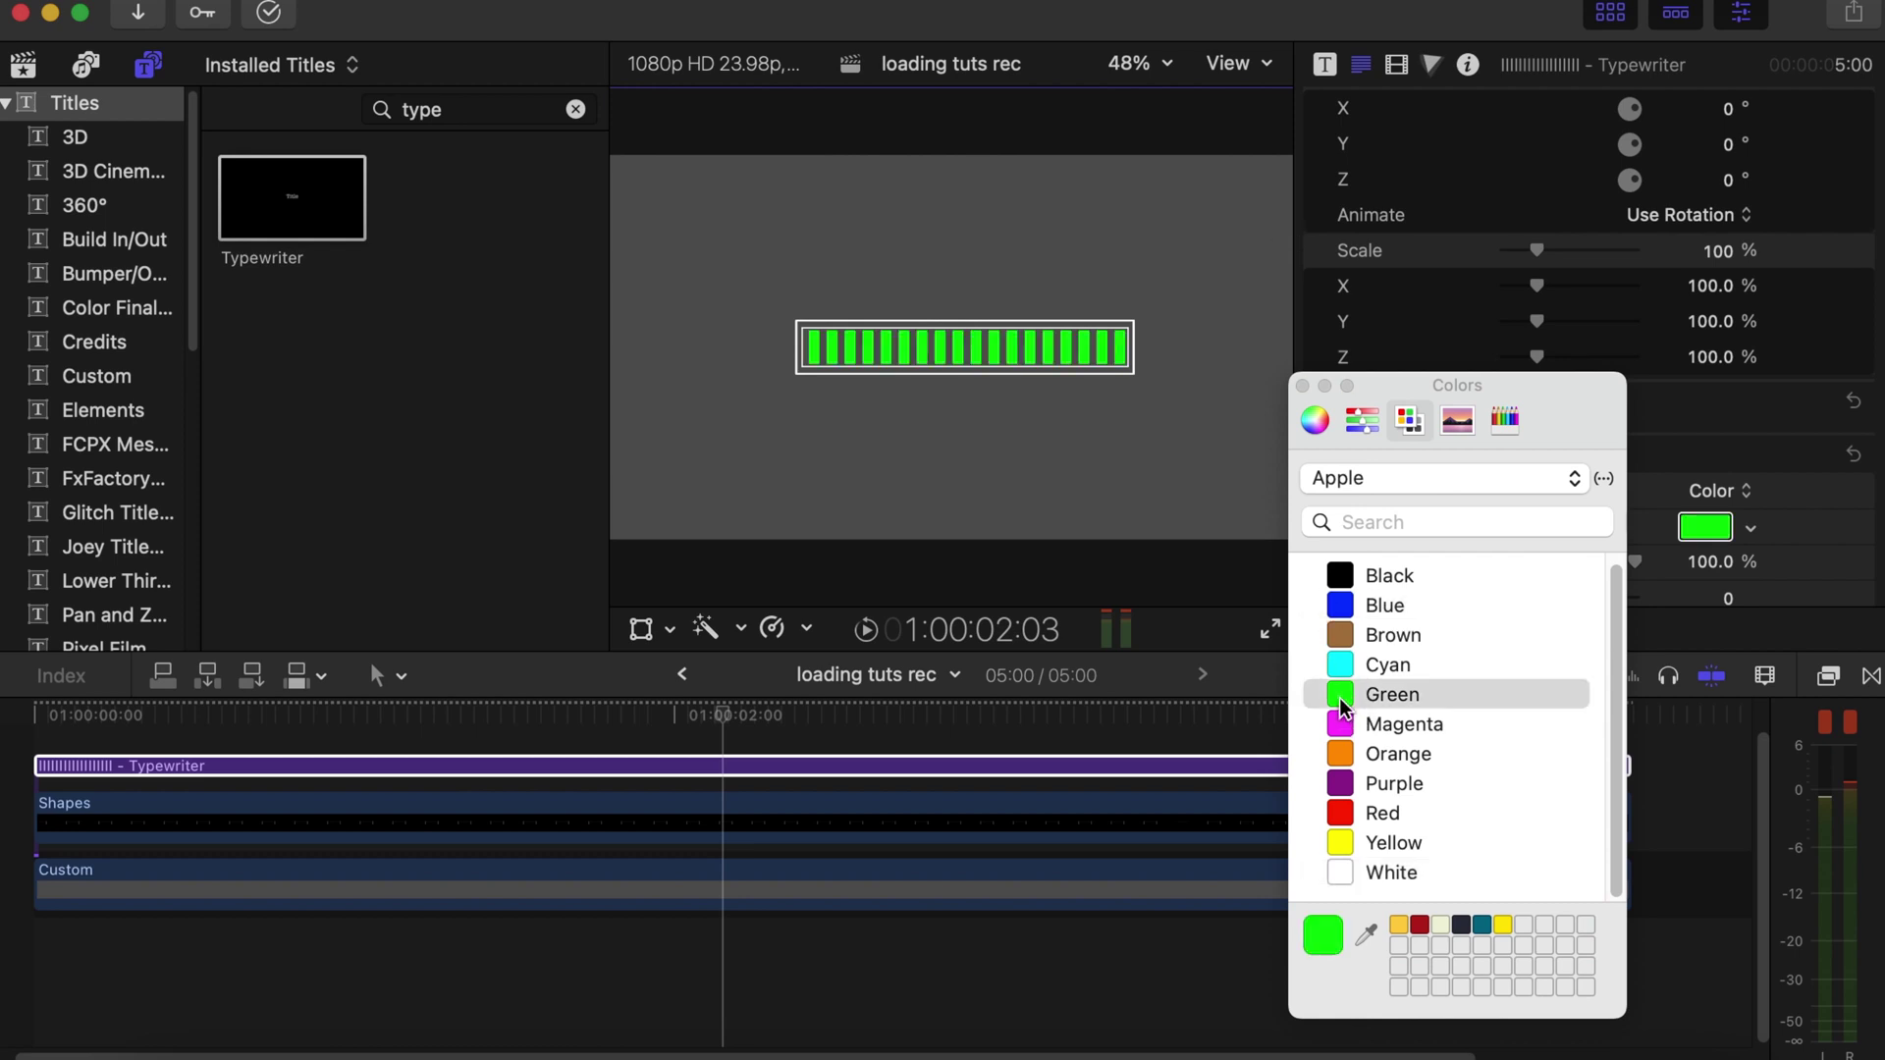
left_click(370, 982)
key("space")
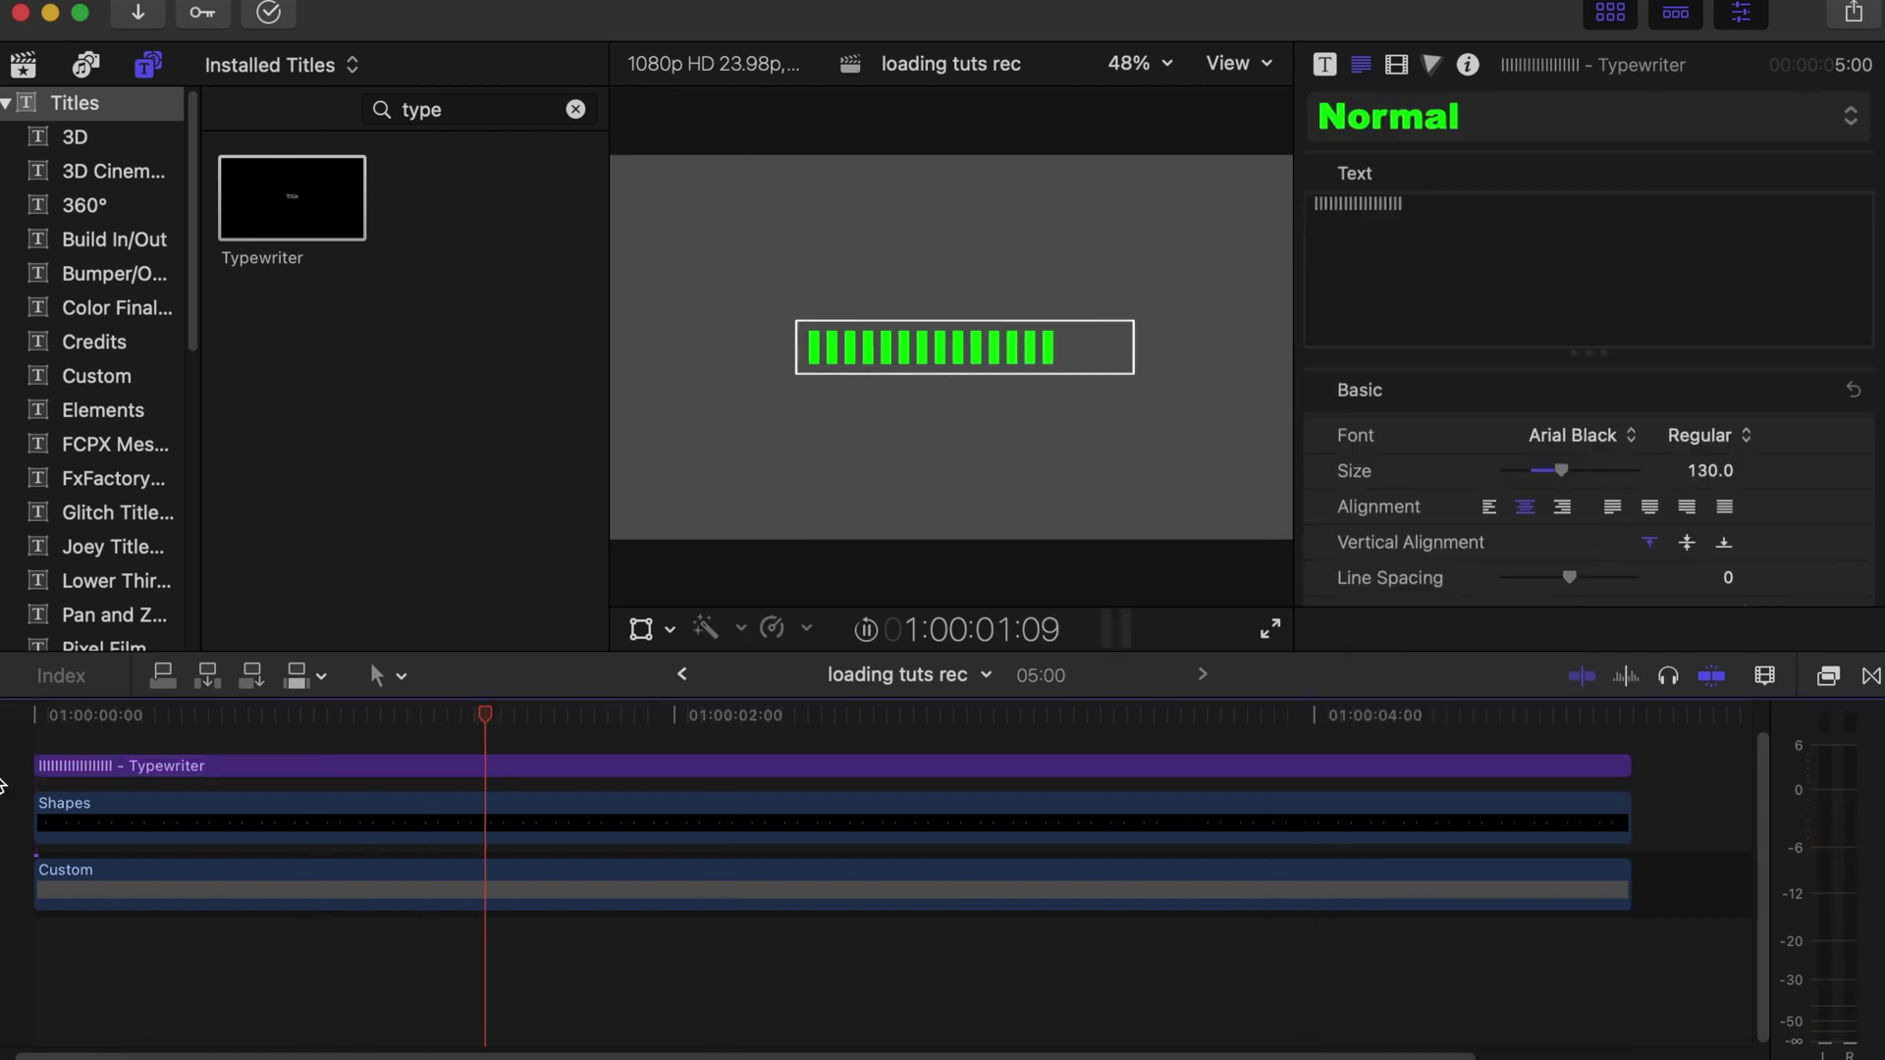
- Stop playback, then select the Typewriter clip and bring up its context menu
left_click(532, 714)
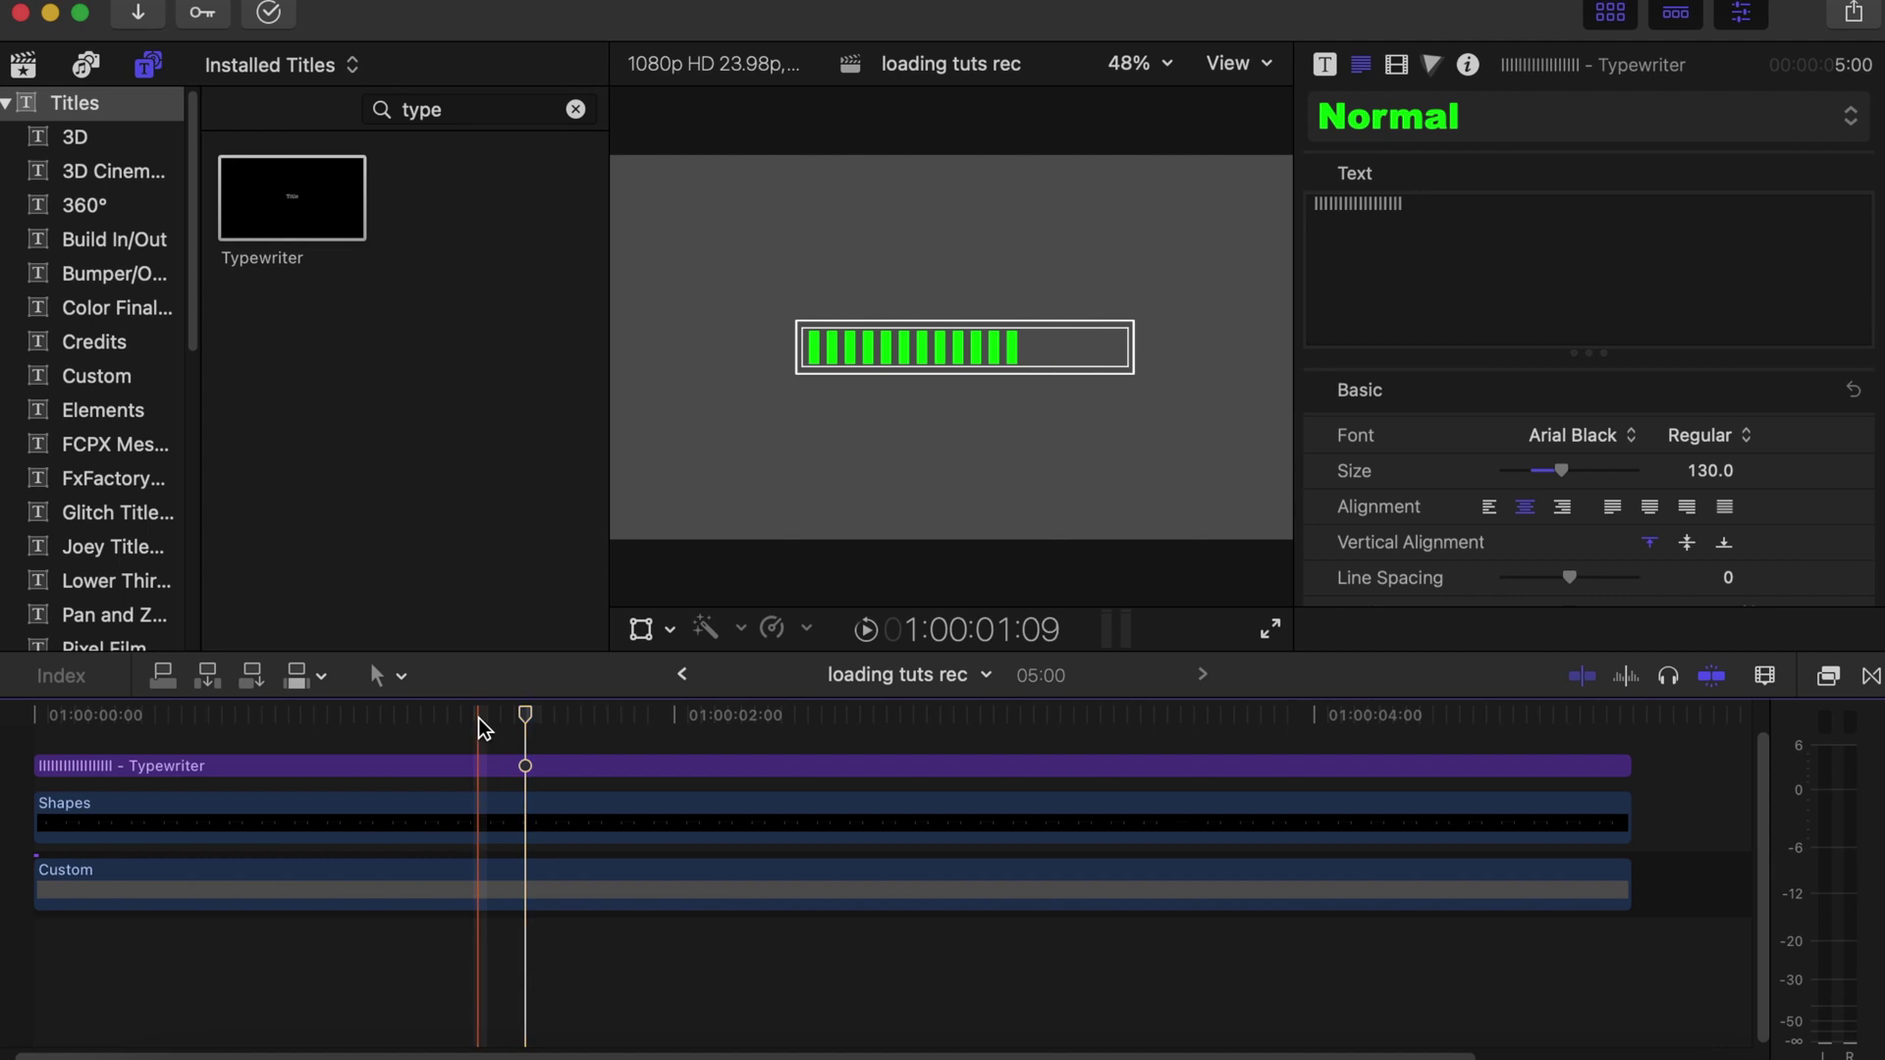
left_click(485, 773)
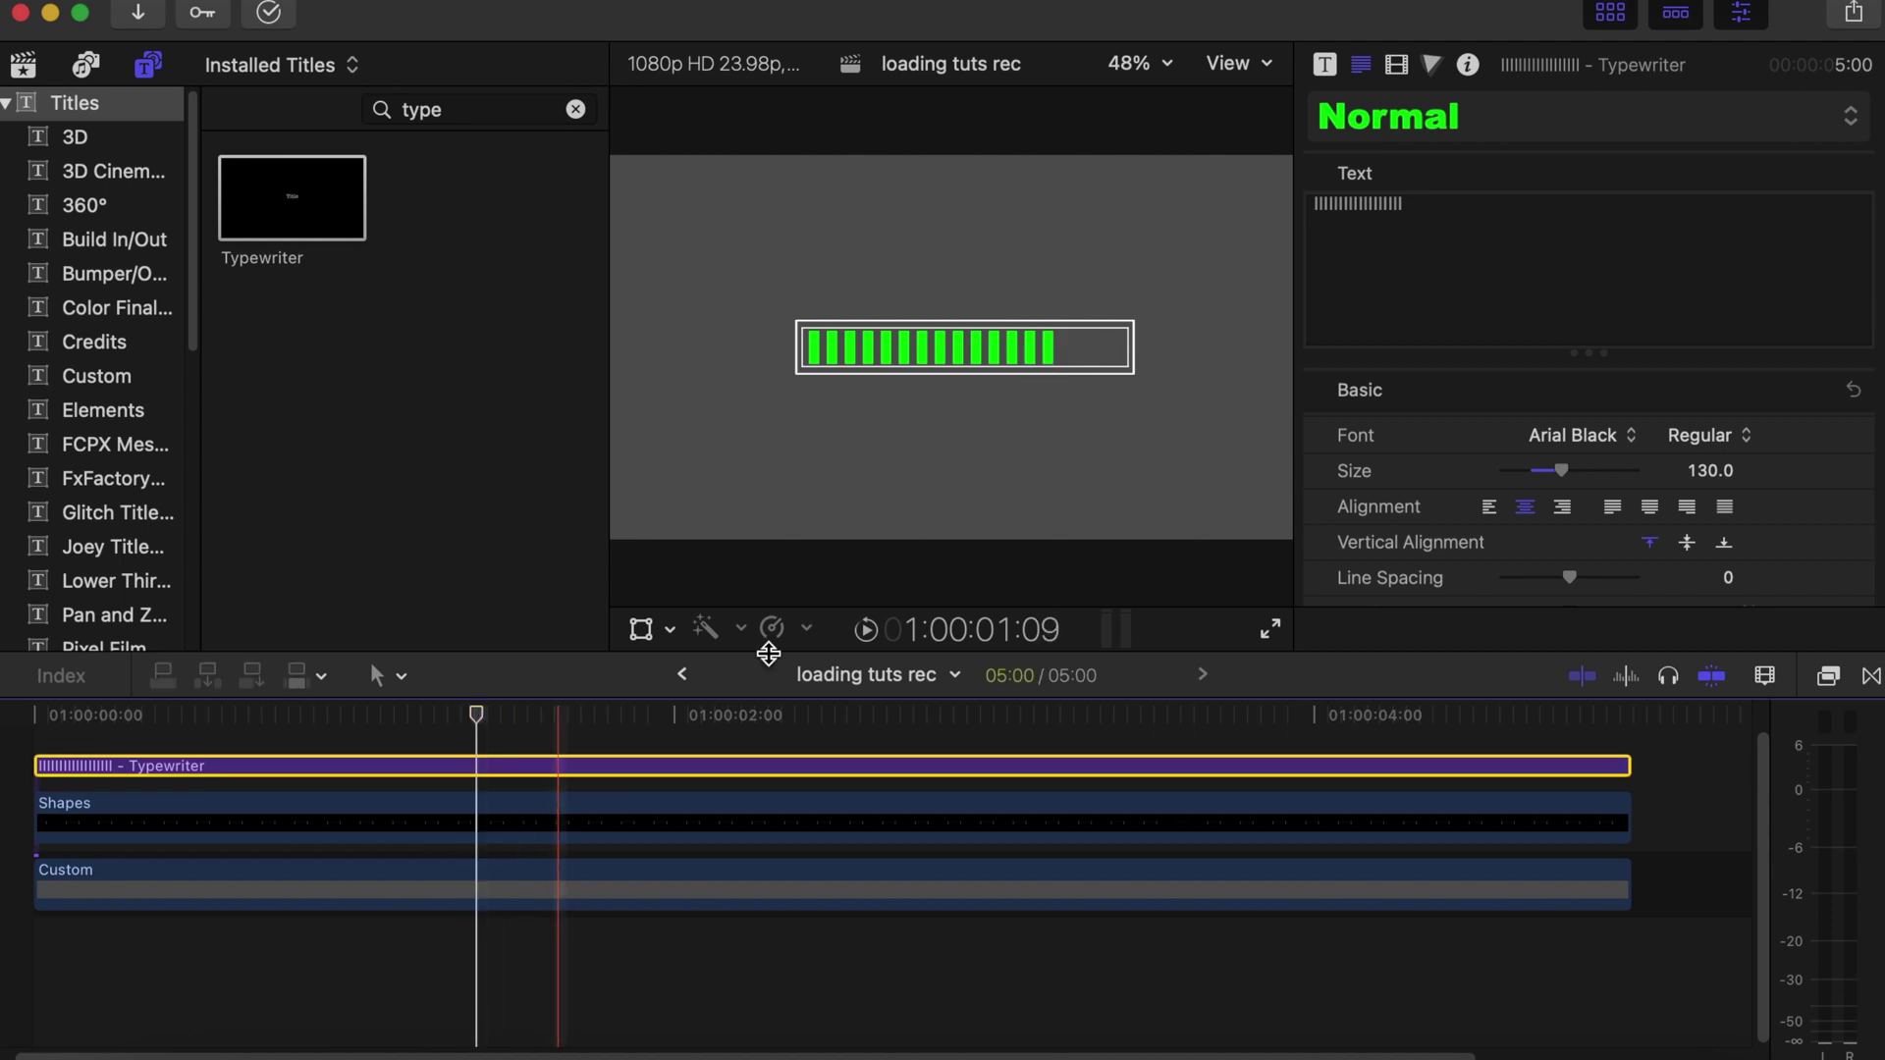
left_click(786, 638)
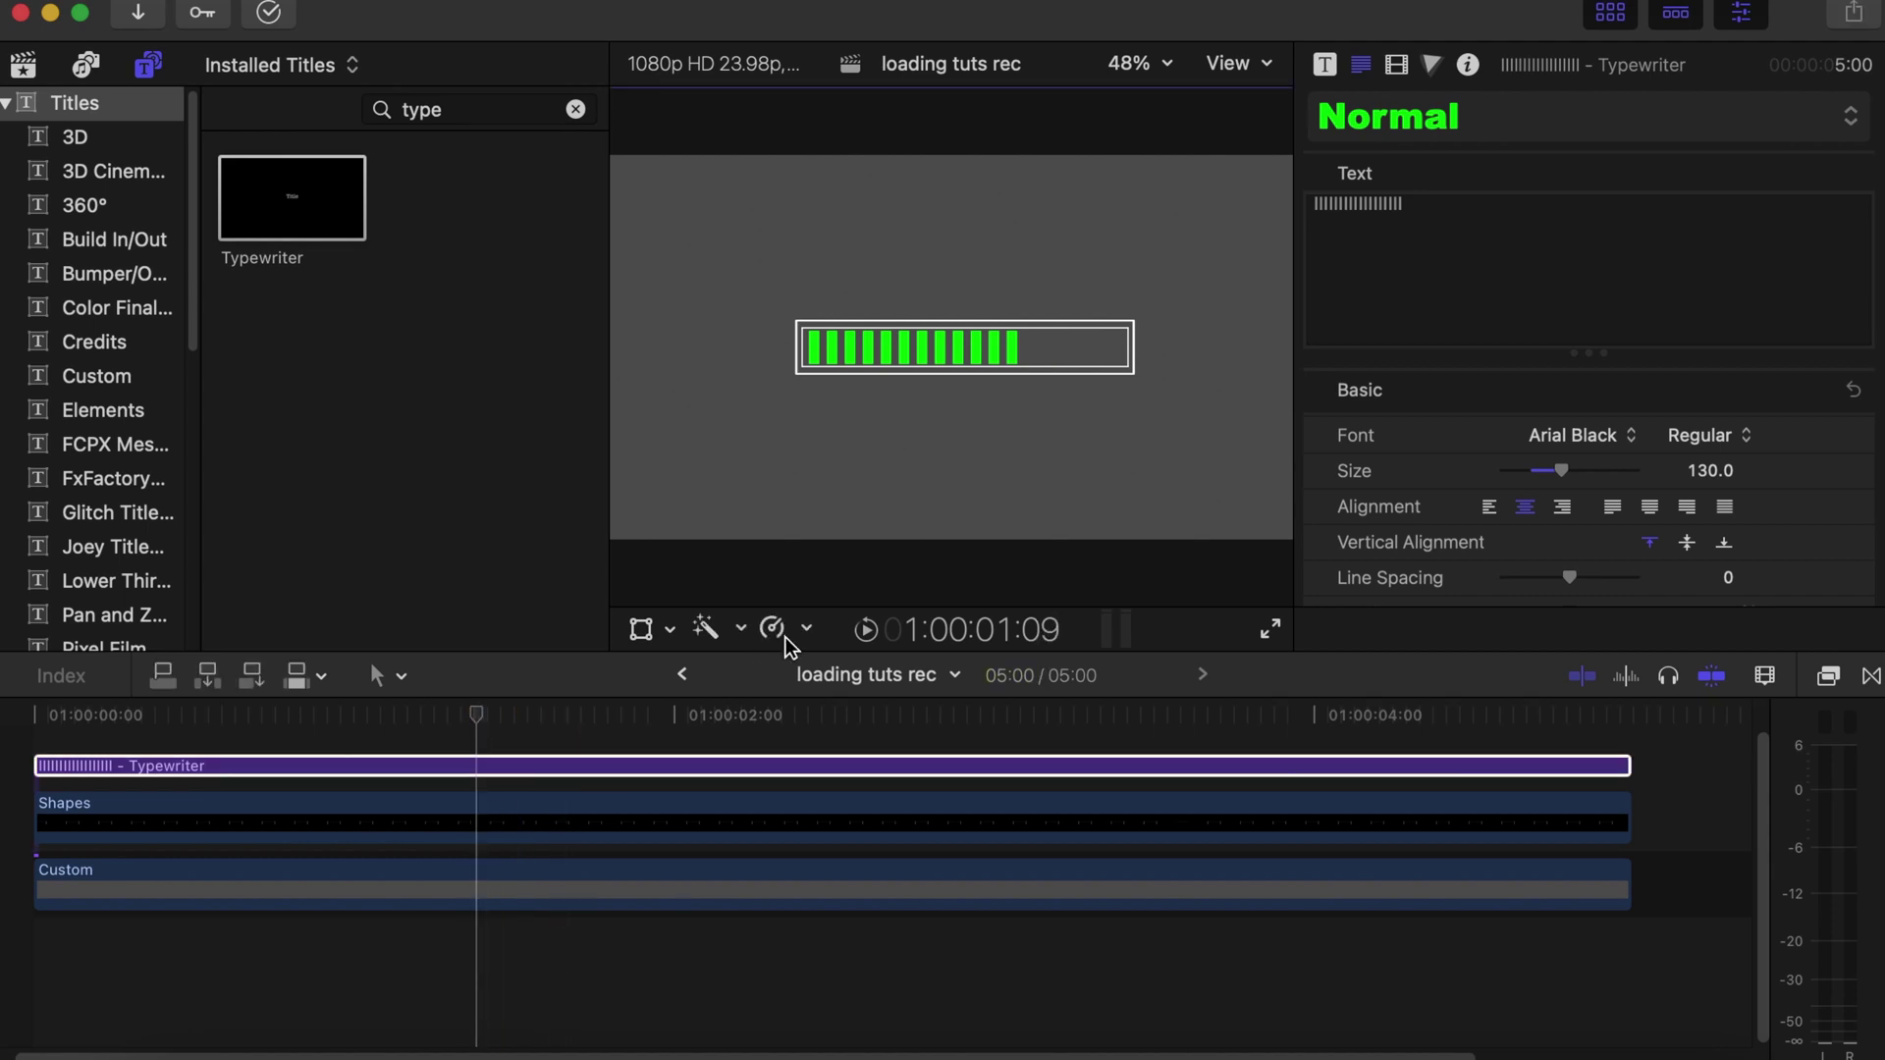
left_click(642, 772)
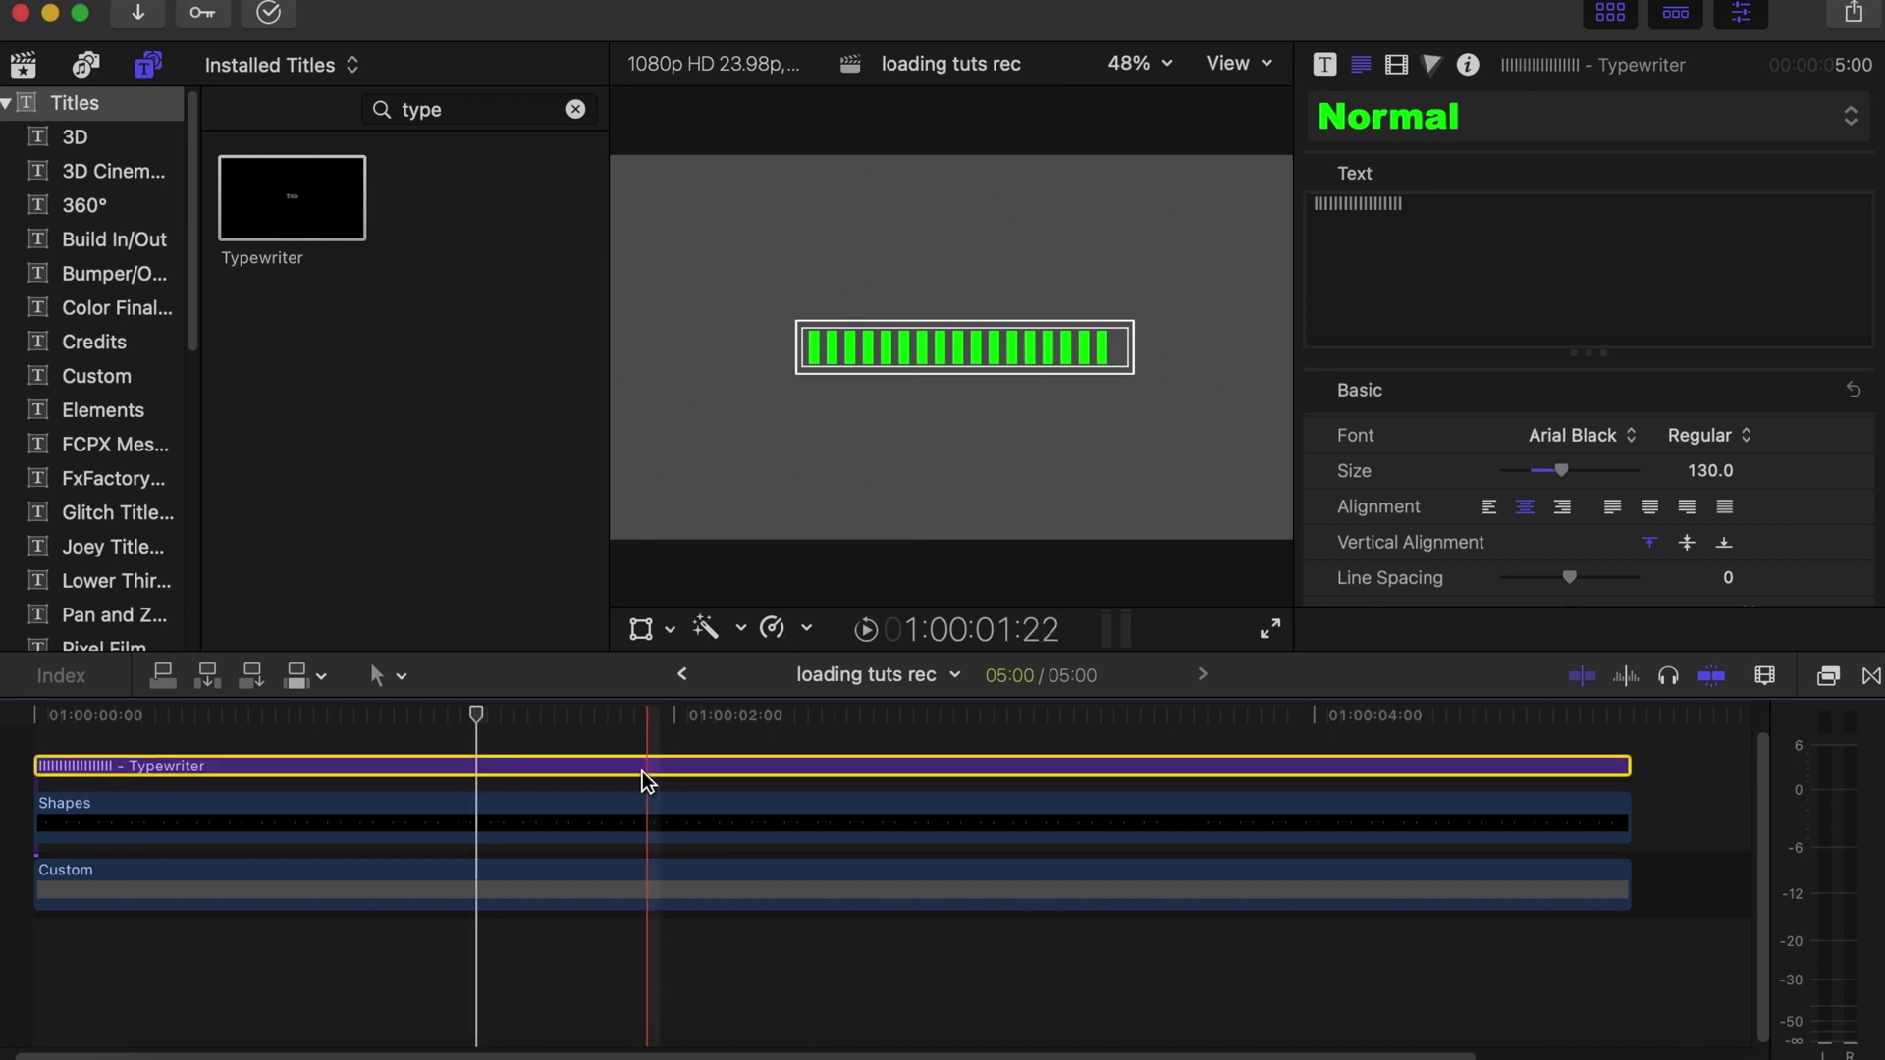
right_click(640, 763)
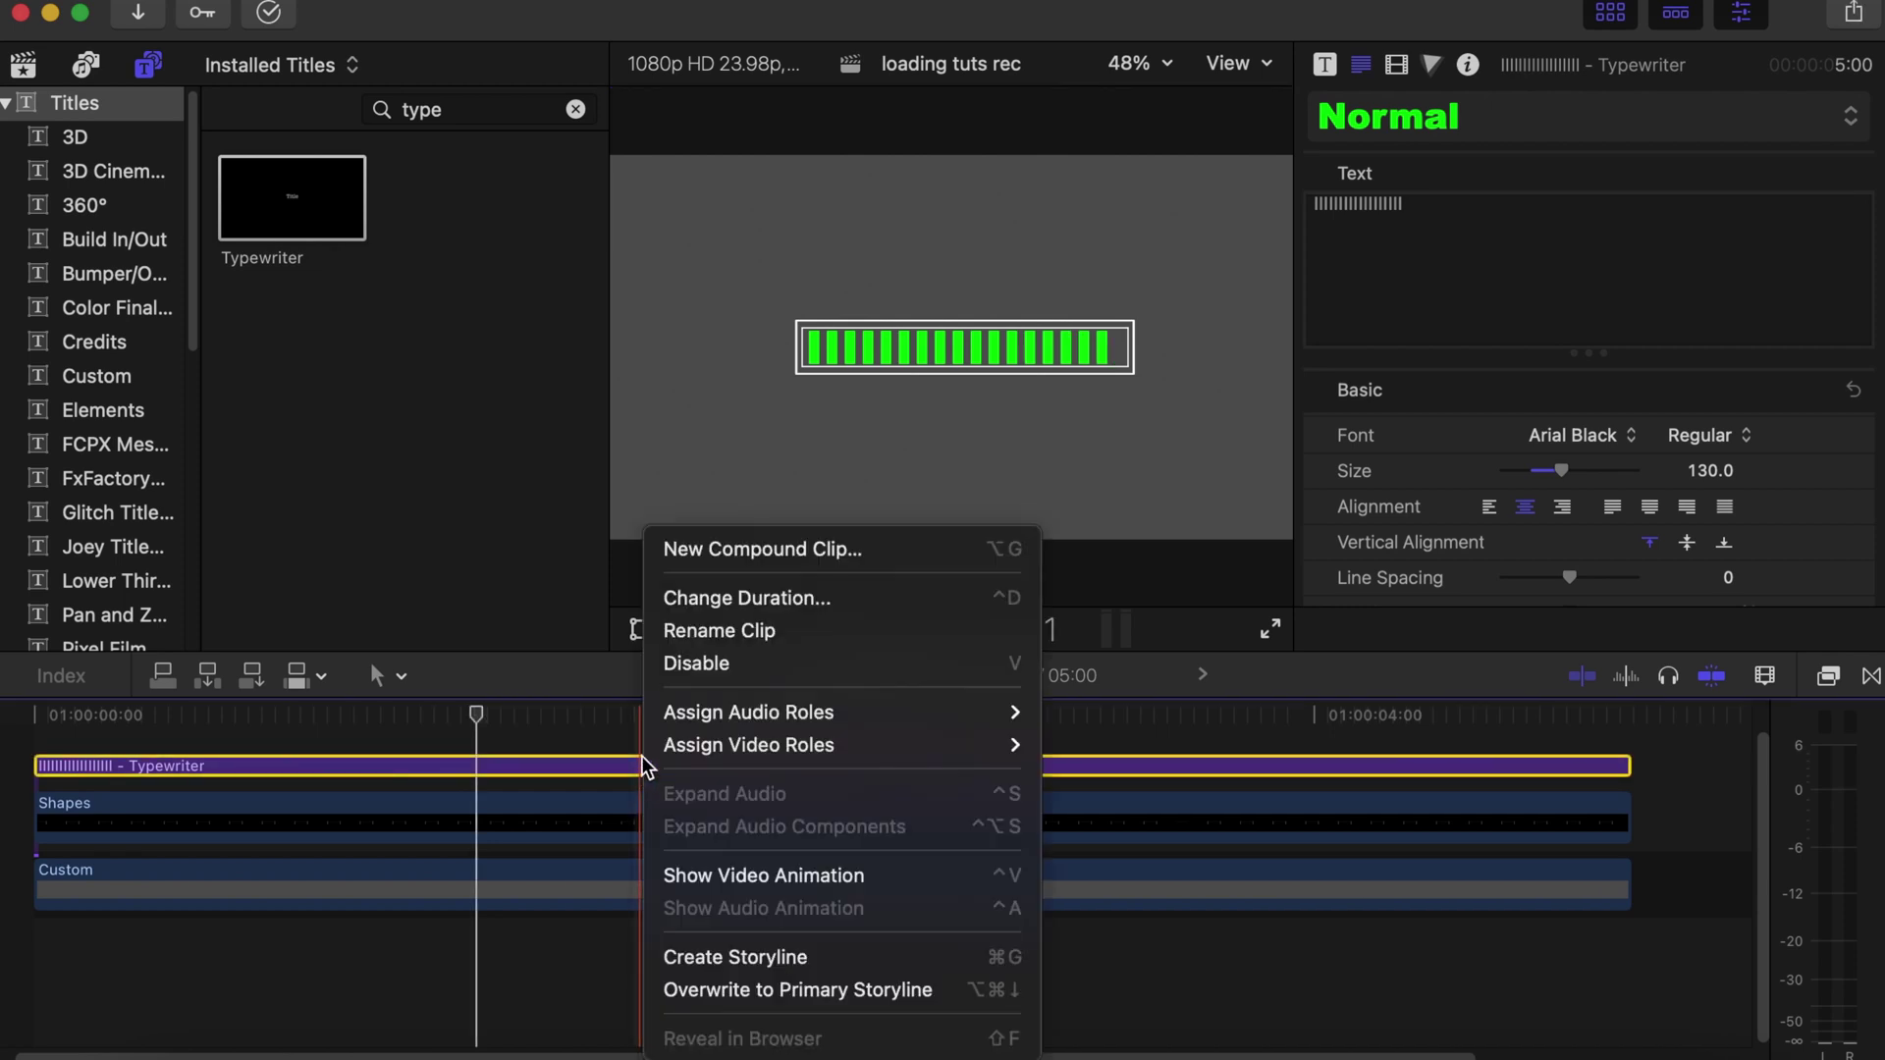
- Convert the Typewriter title into a new compound clip named TYPEWRITTER
left_click(733, 553)
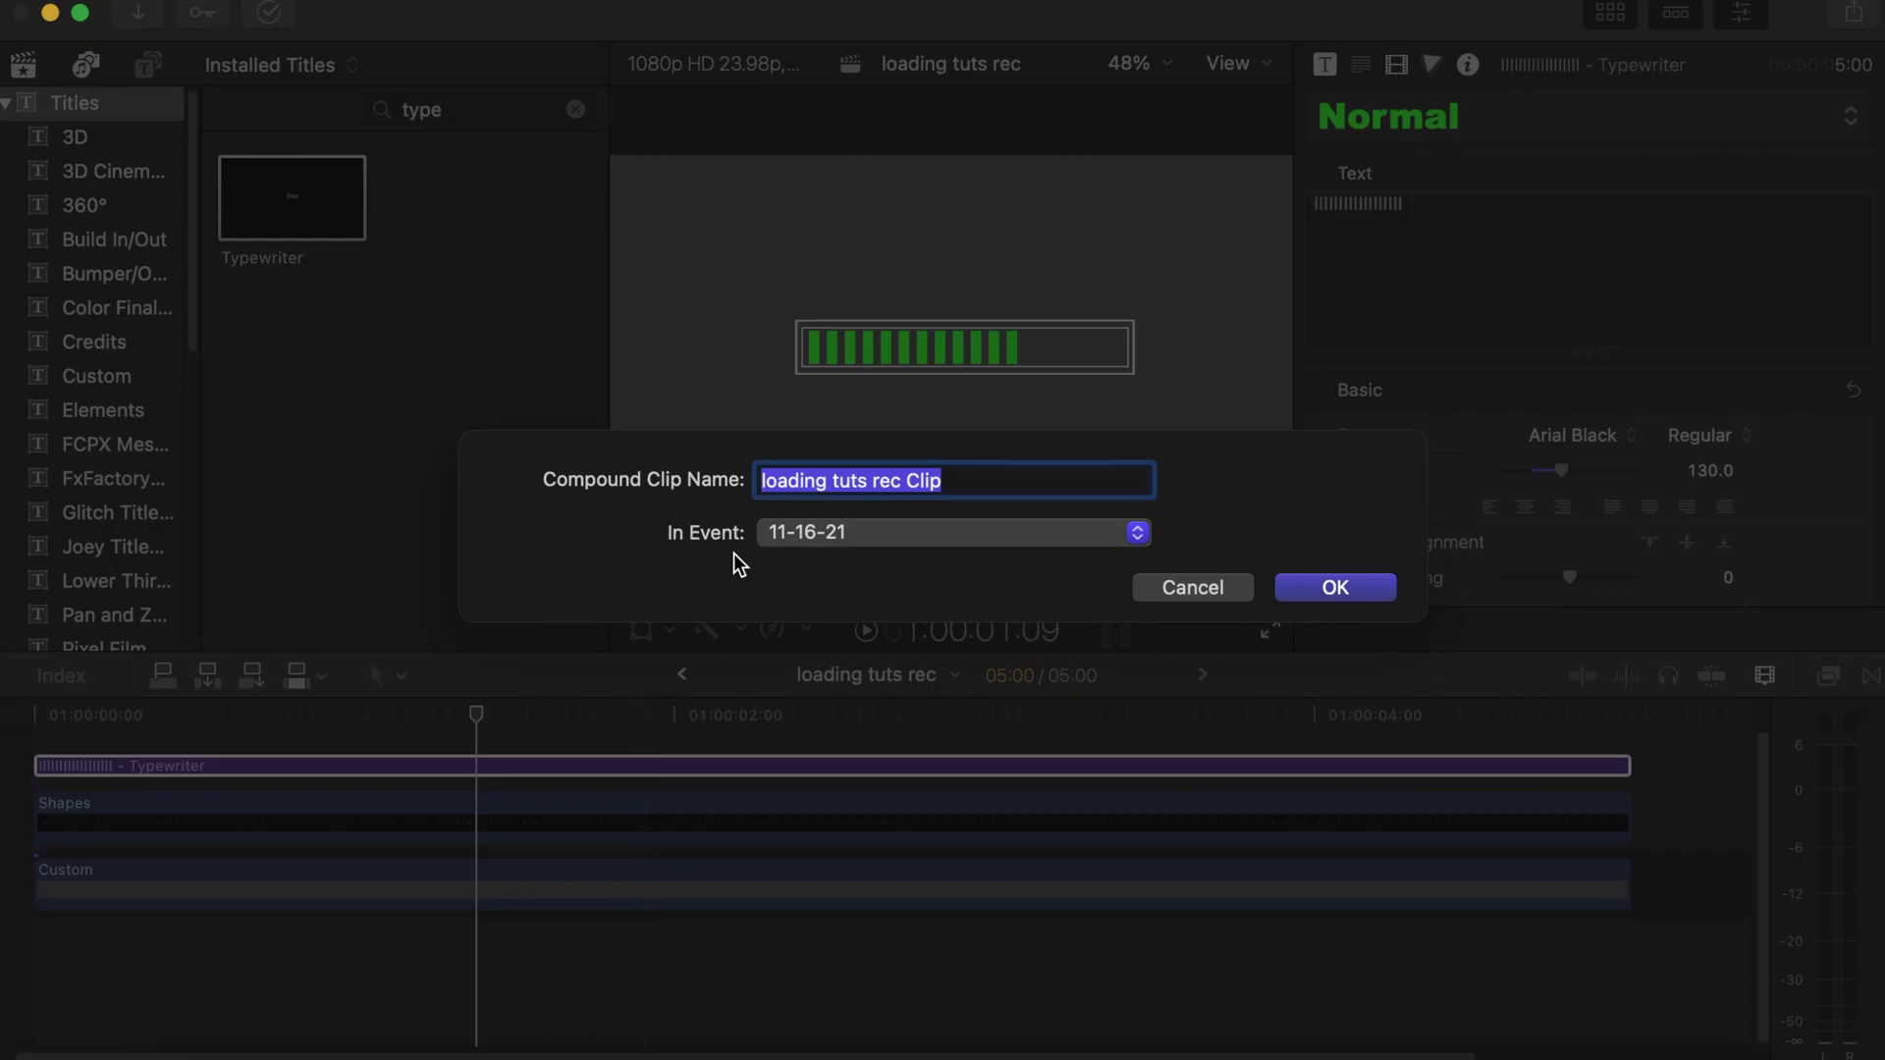
type("TYPEWRITTER")
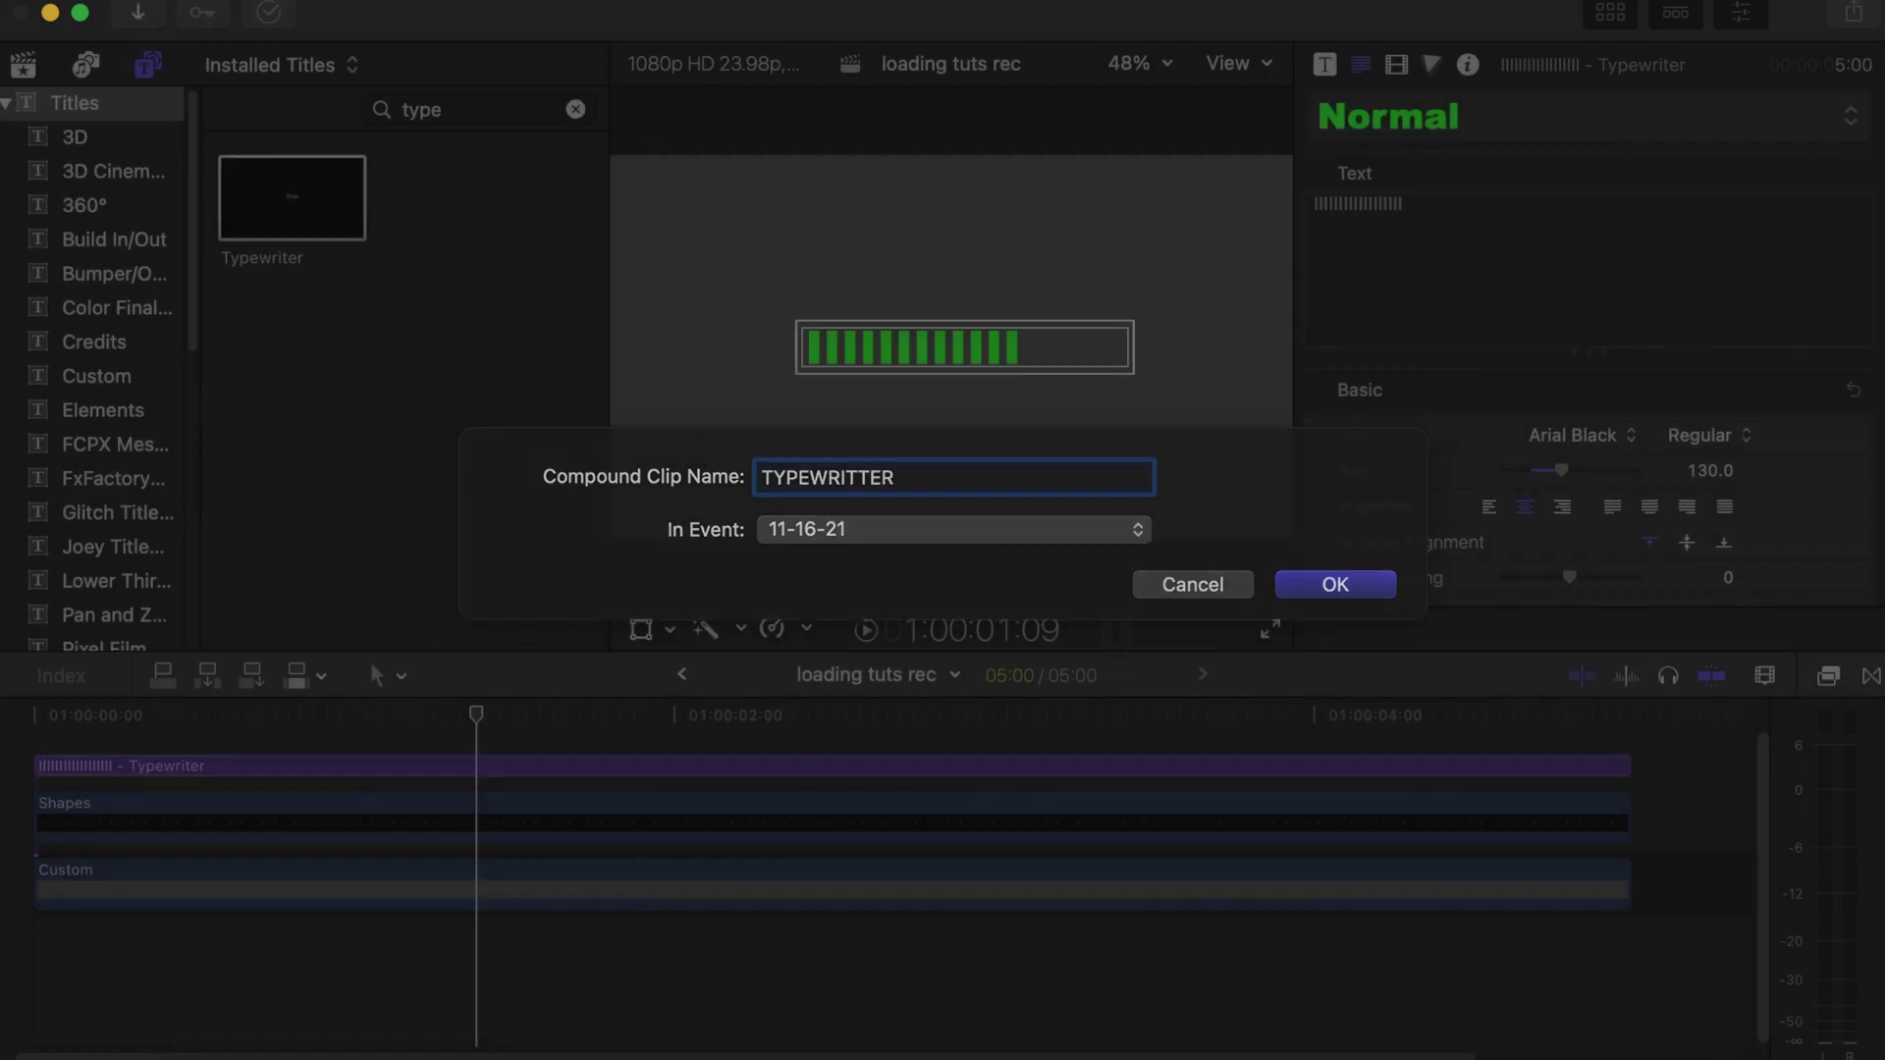
key("Return")
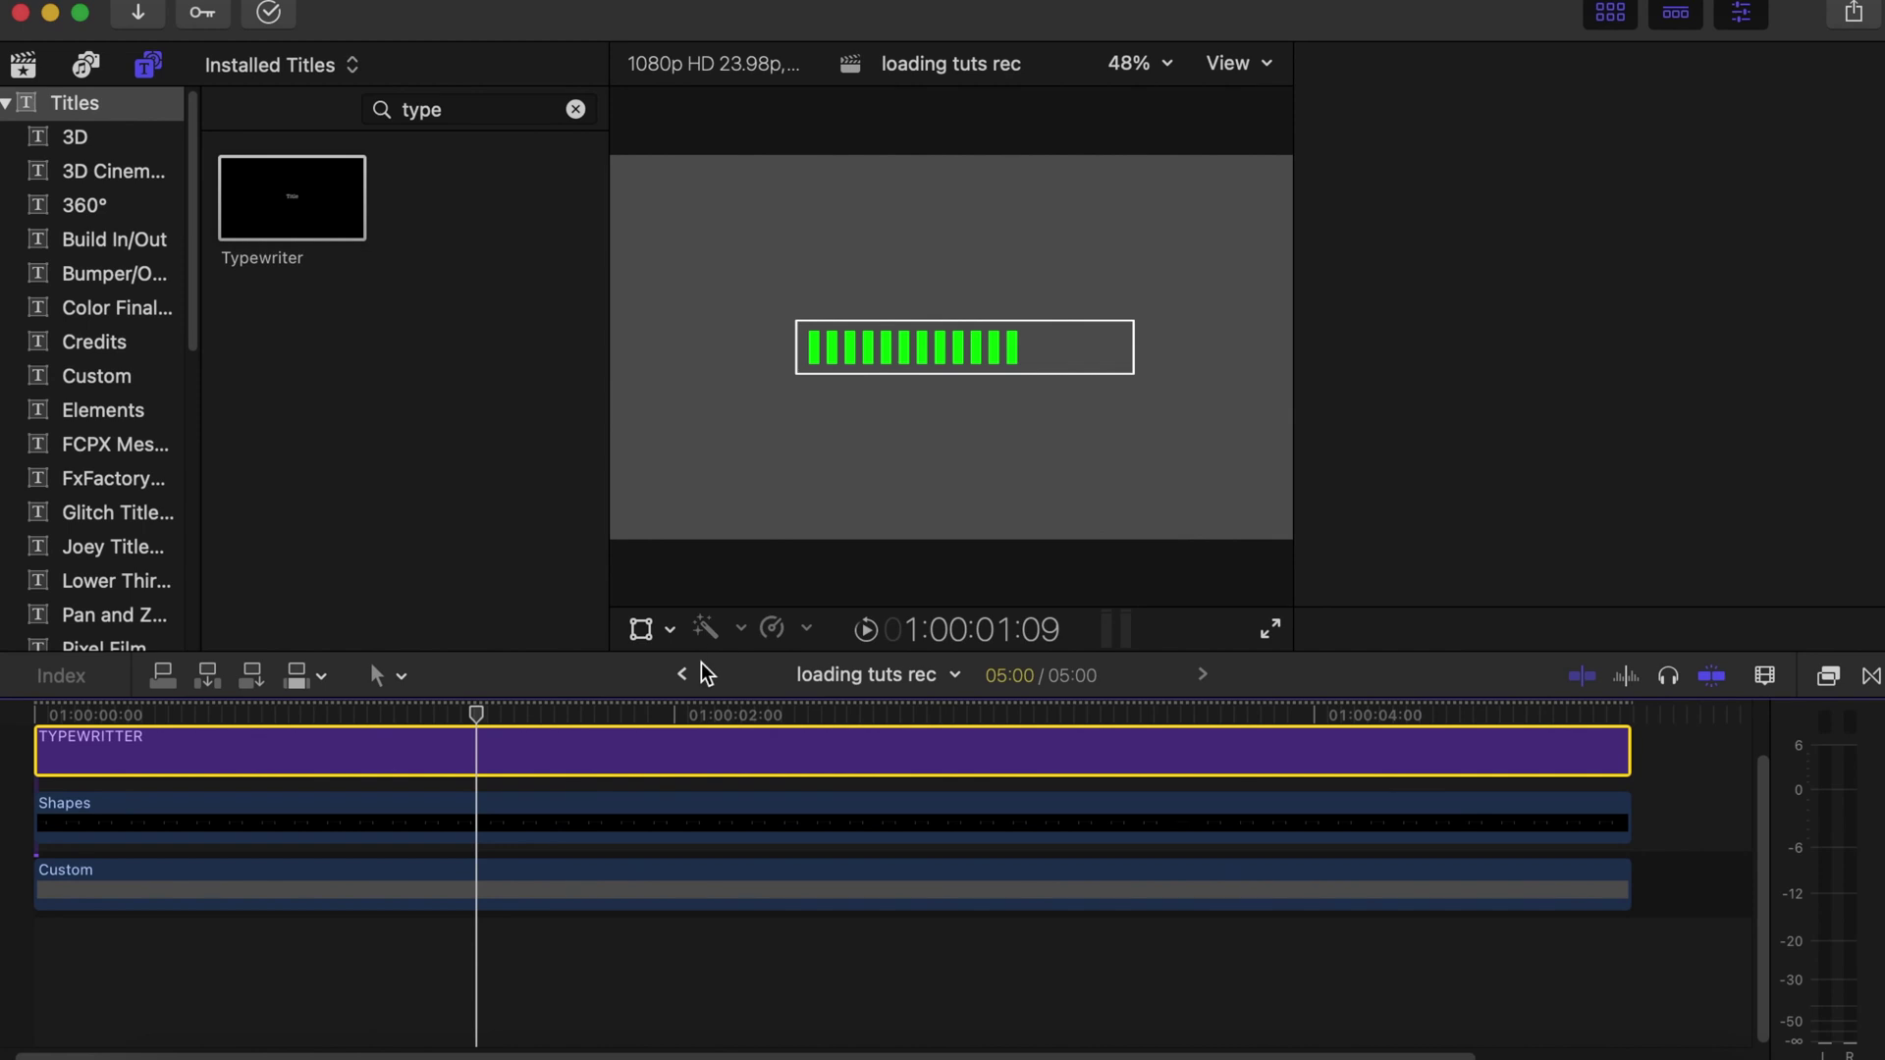
left_click(774, 633)
- Slow the TYPEWRITTER compound clip to 50% speed
mouse_move(864, 660)
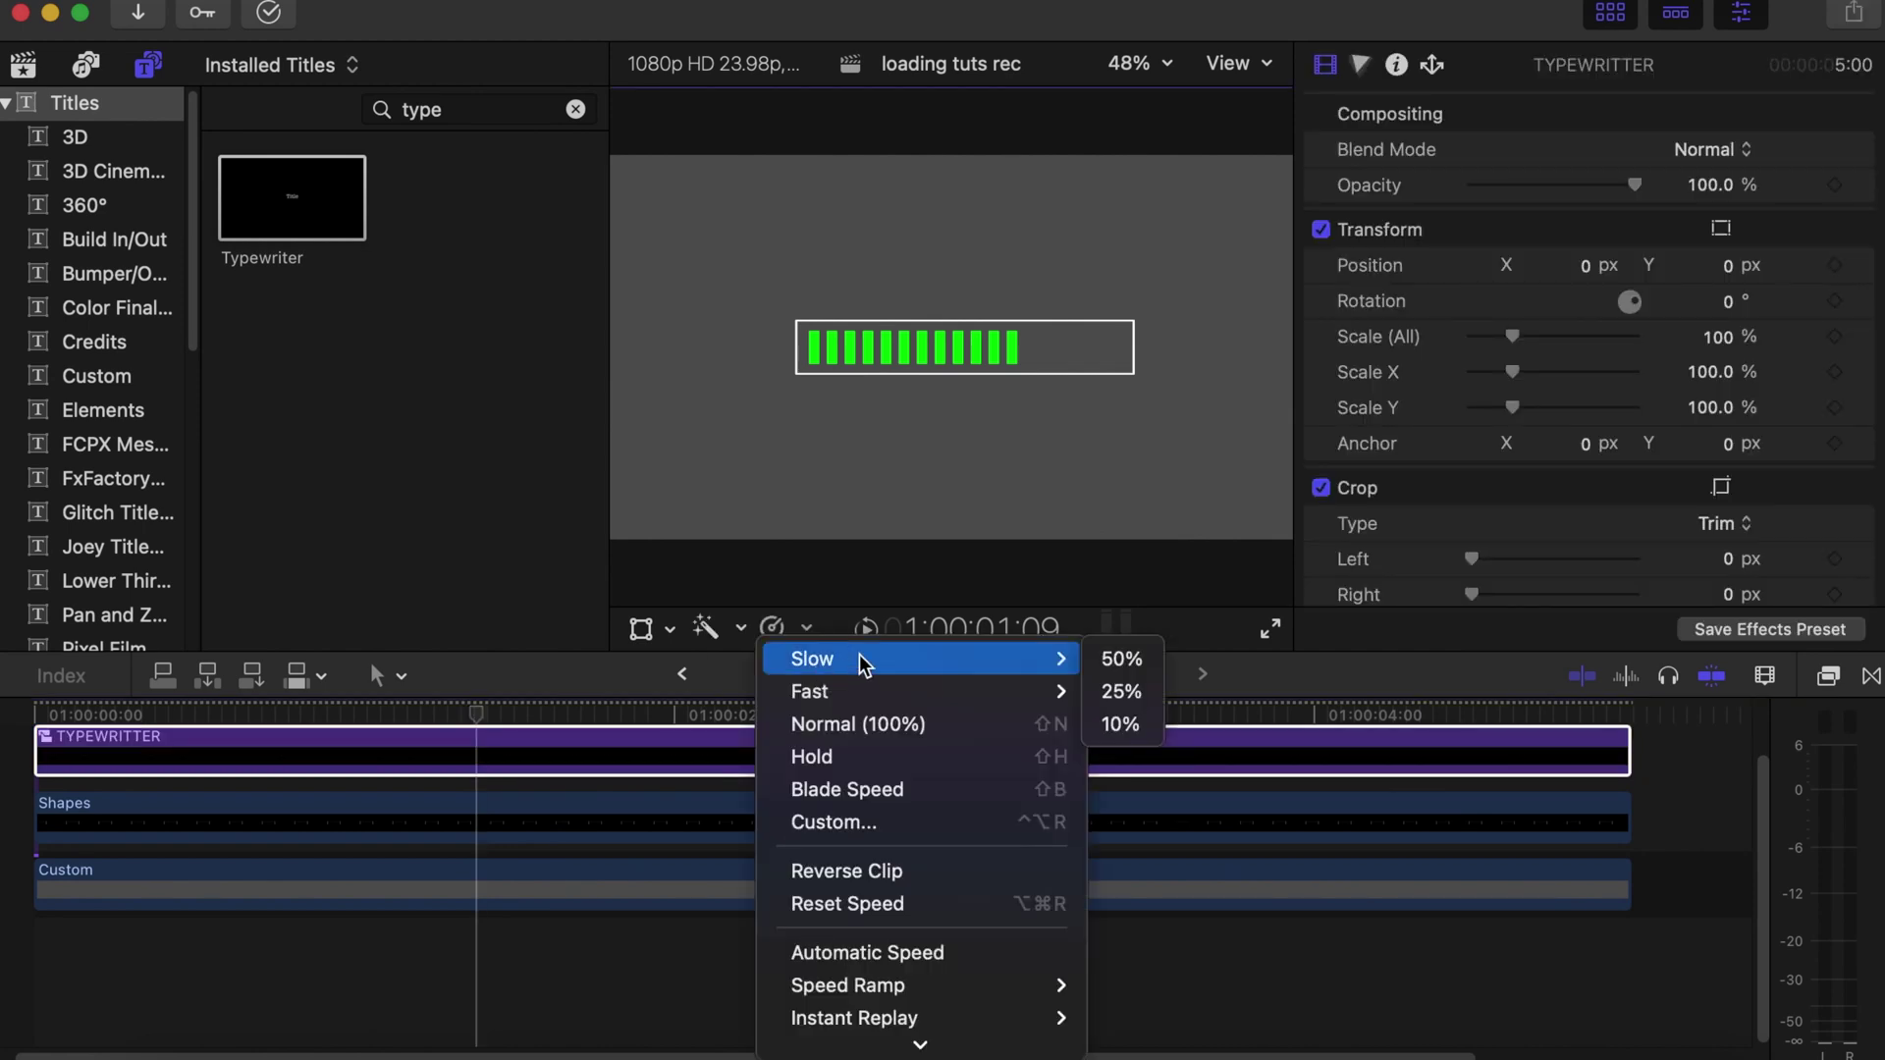
left_click(1110, 659)
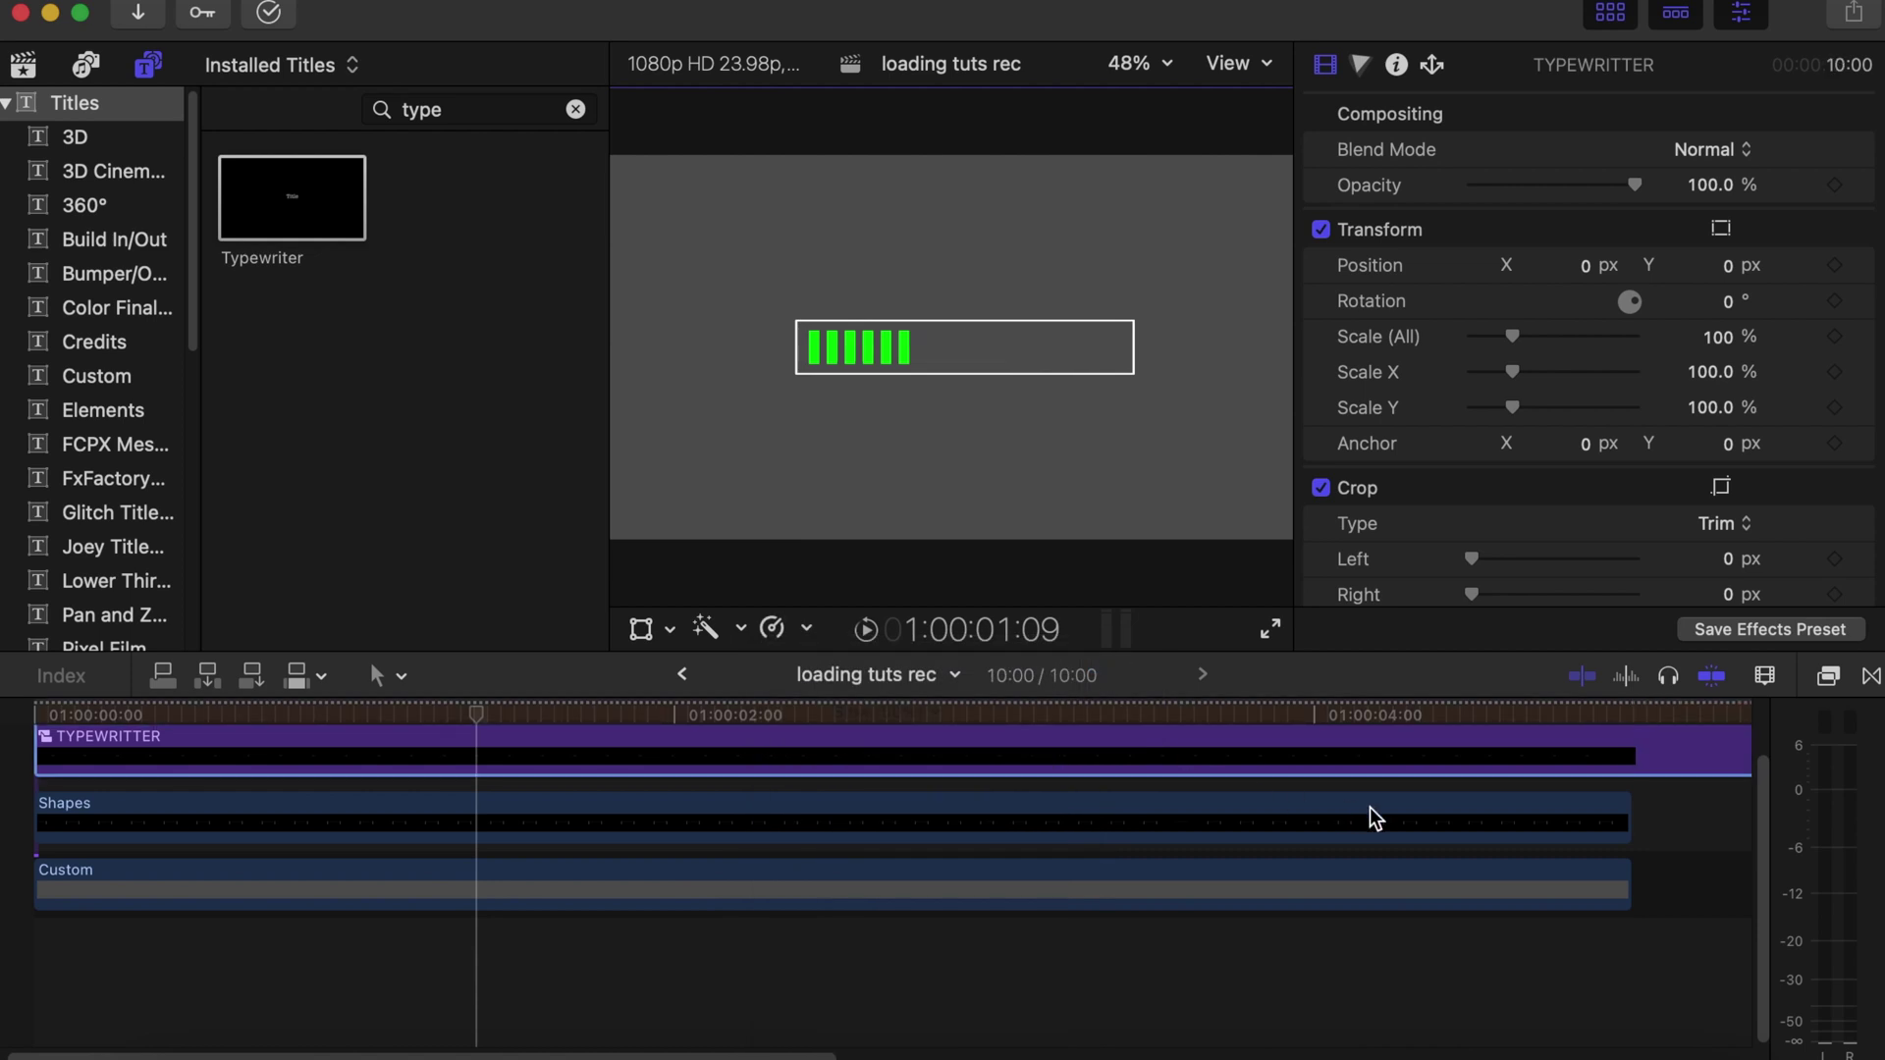
key("shift+z")
left_click(938, 764)
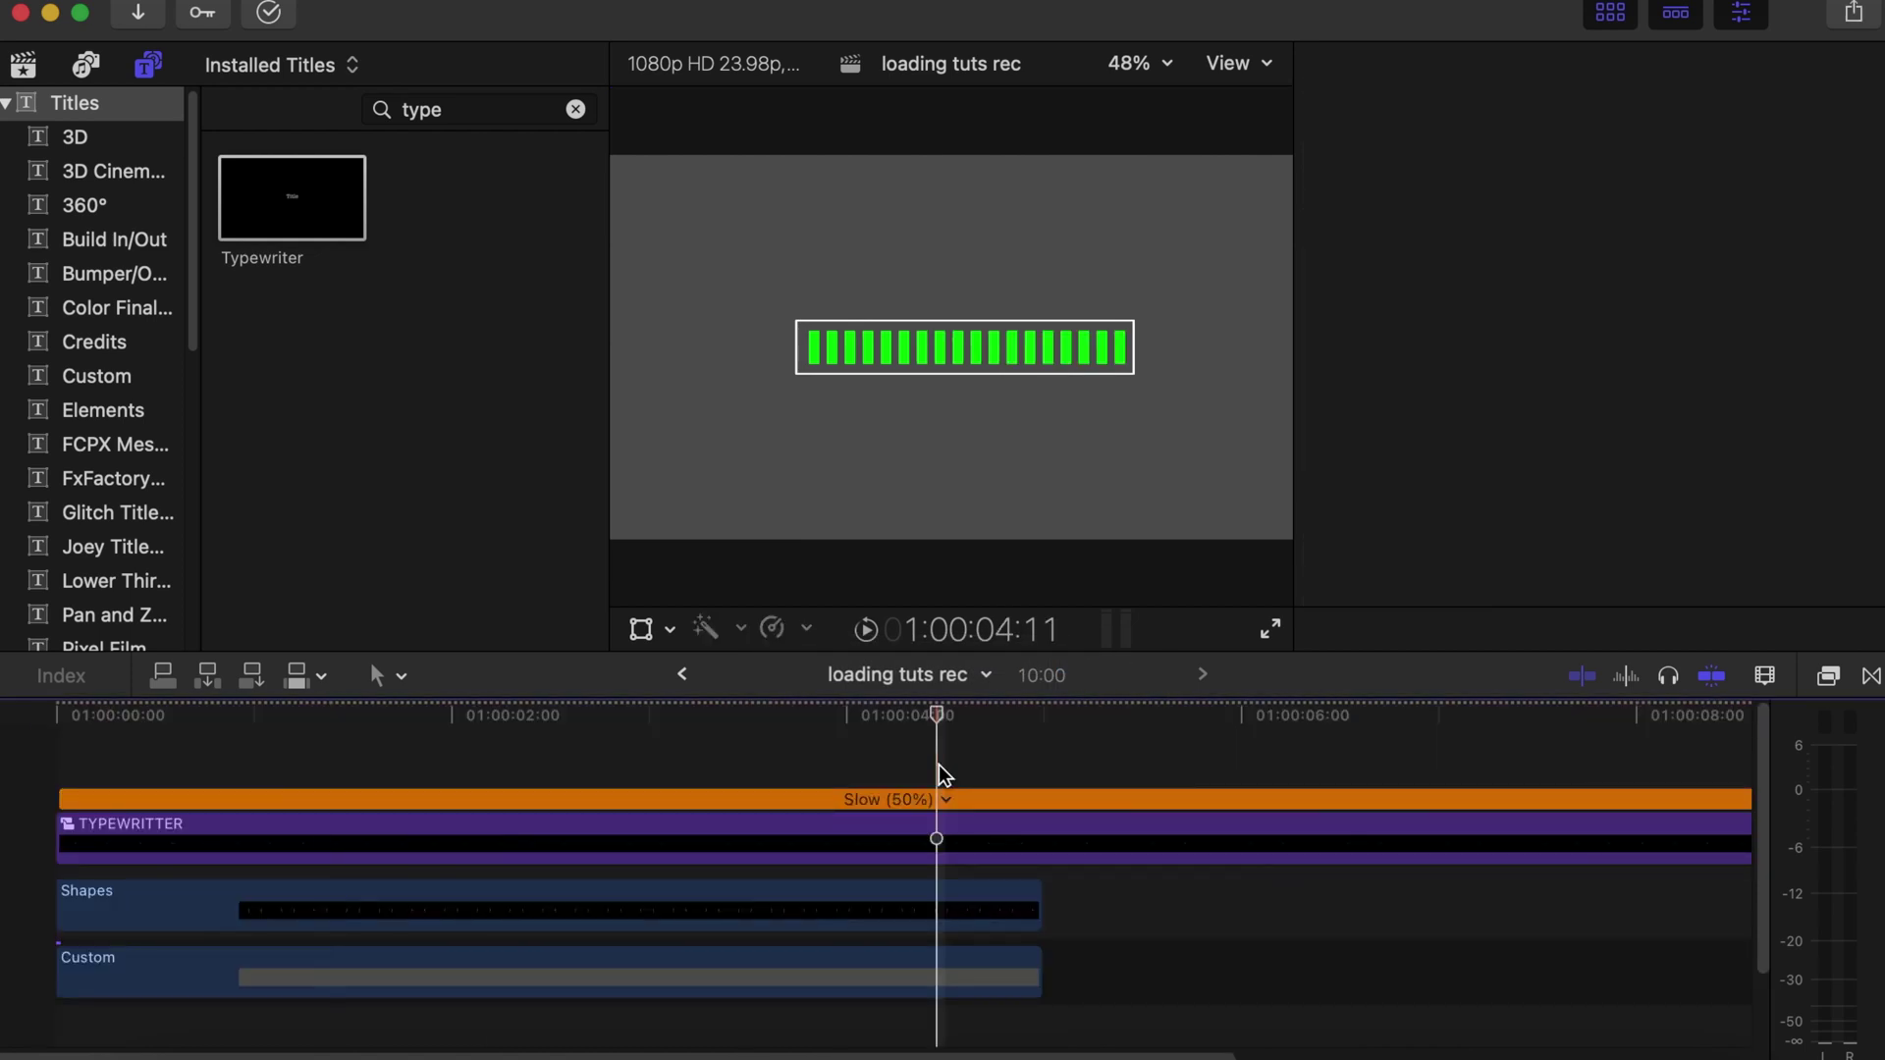
- Blade TYPEWRITTER at the 5-second mark, delete the leftover piece, and play back
left_click(1035, 844)
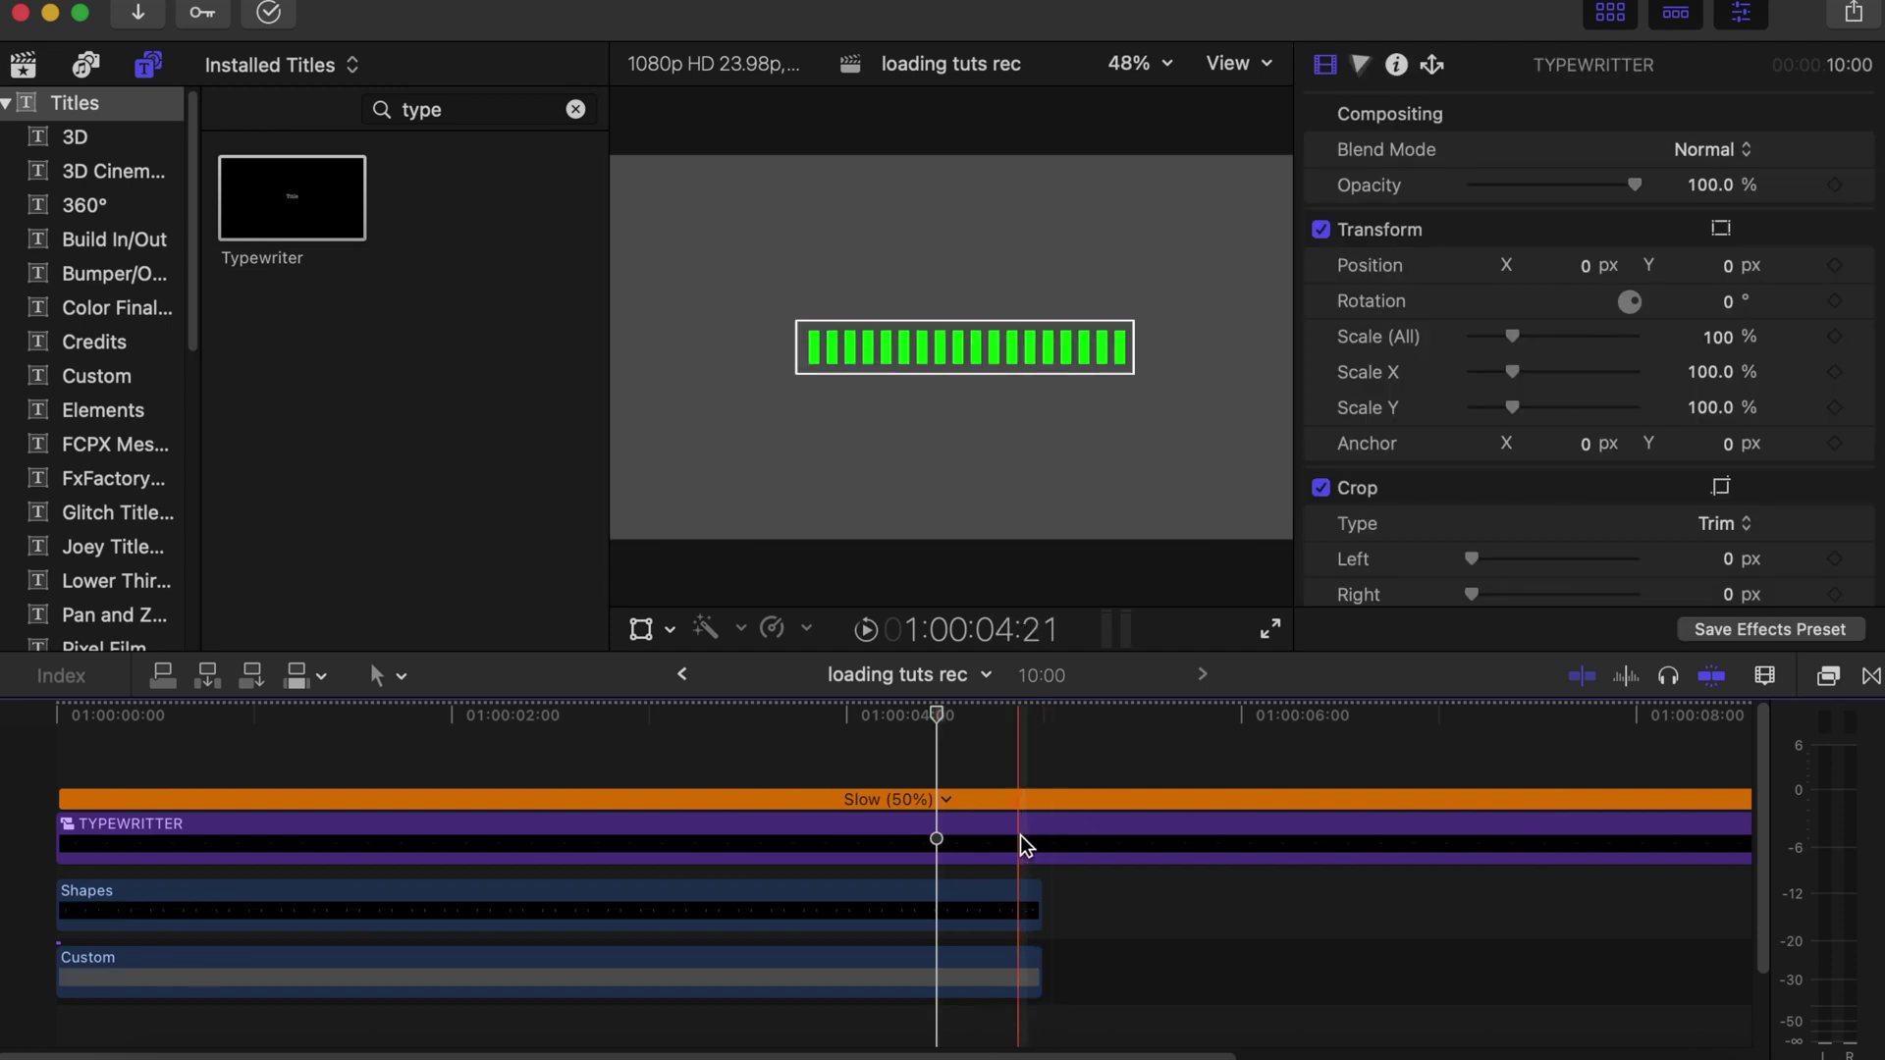
key("b")
left_click(1026, 840)
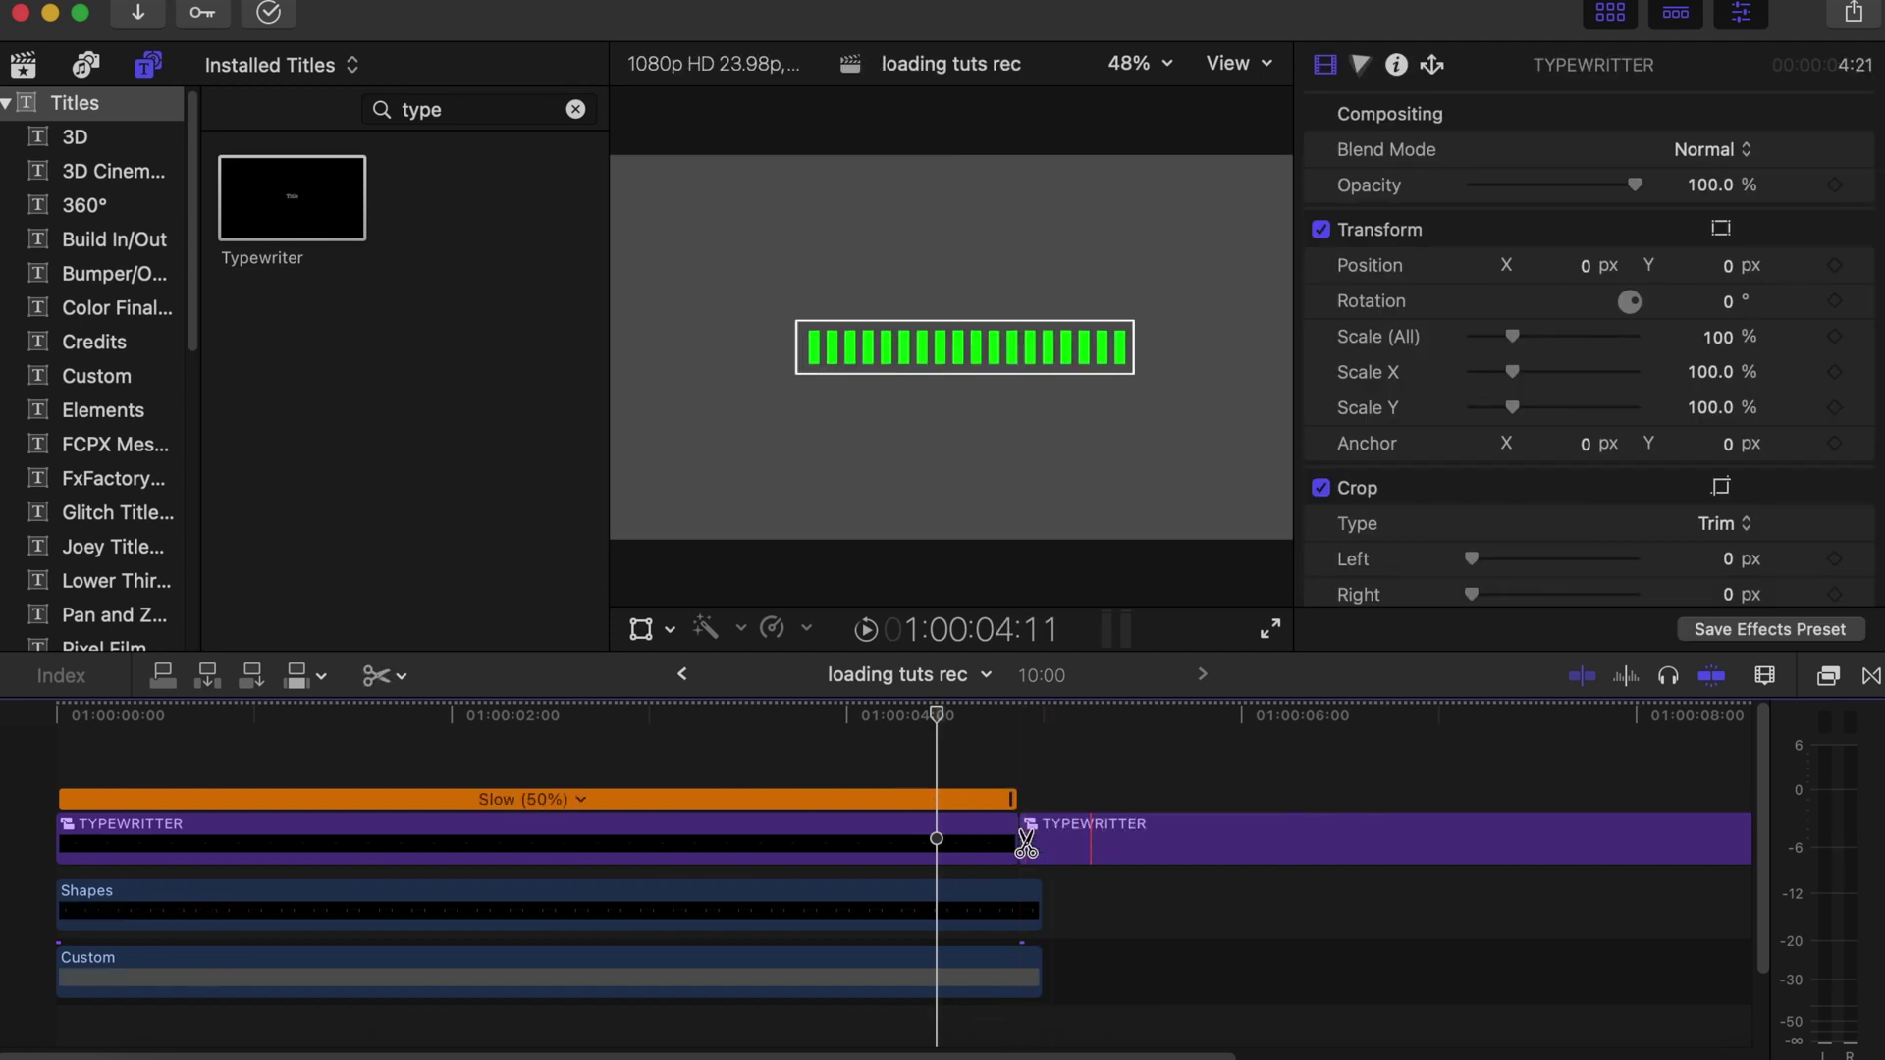
key("a")
left_click(1058, 842)
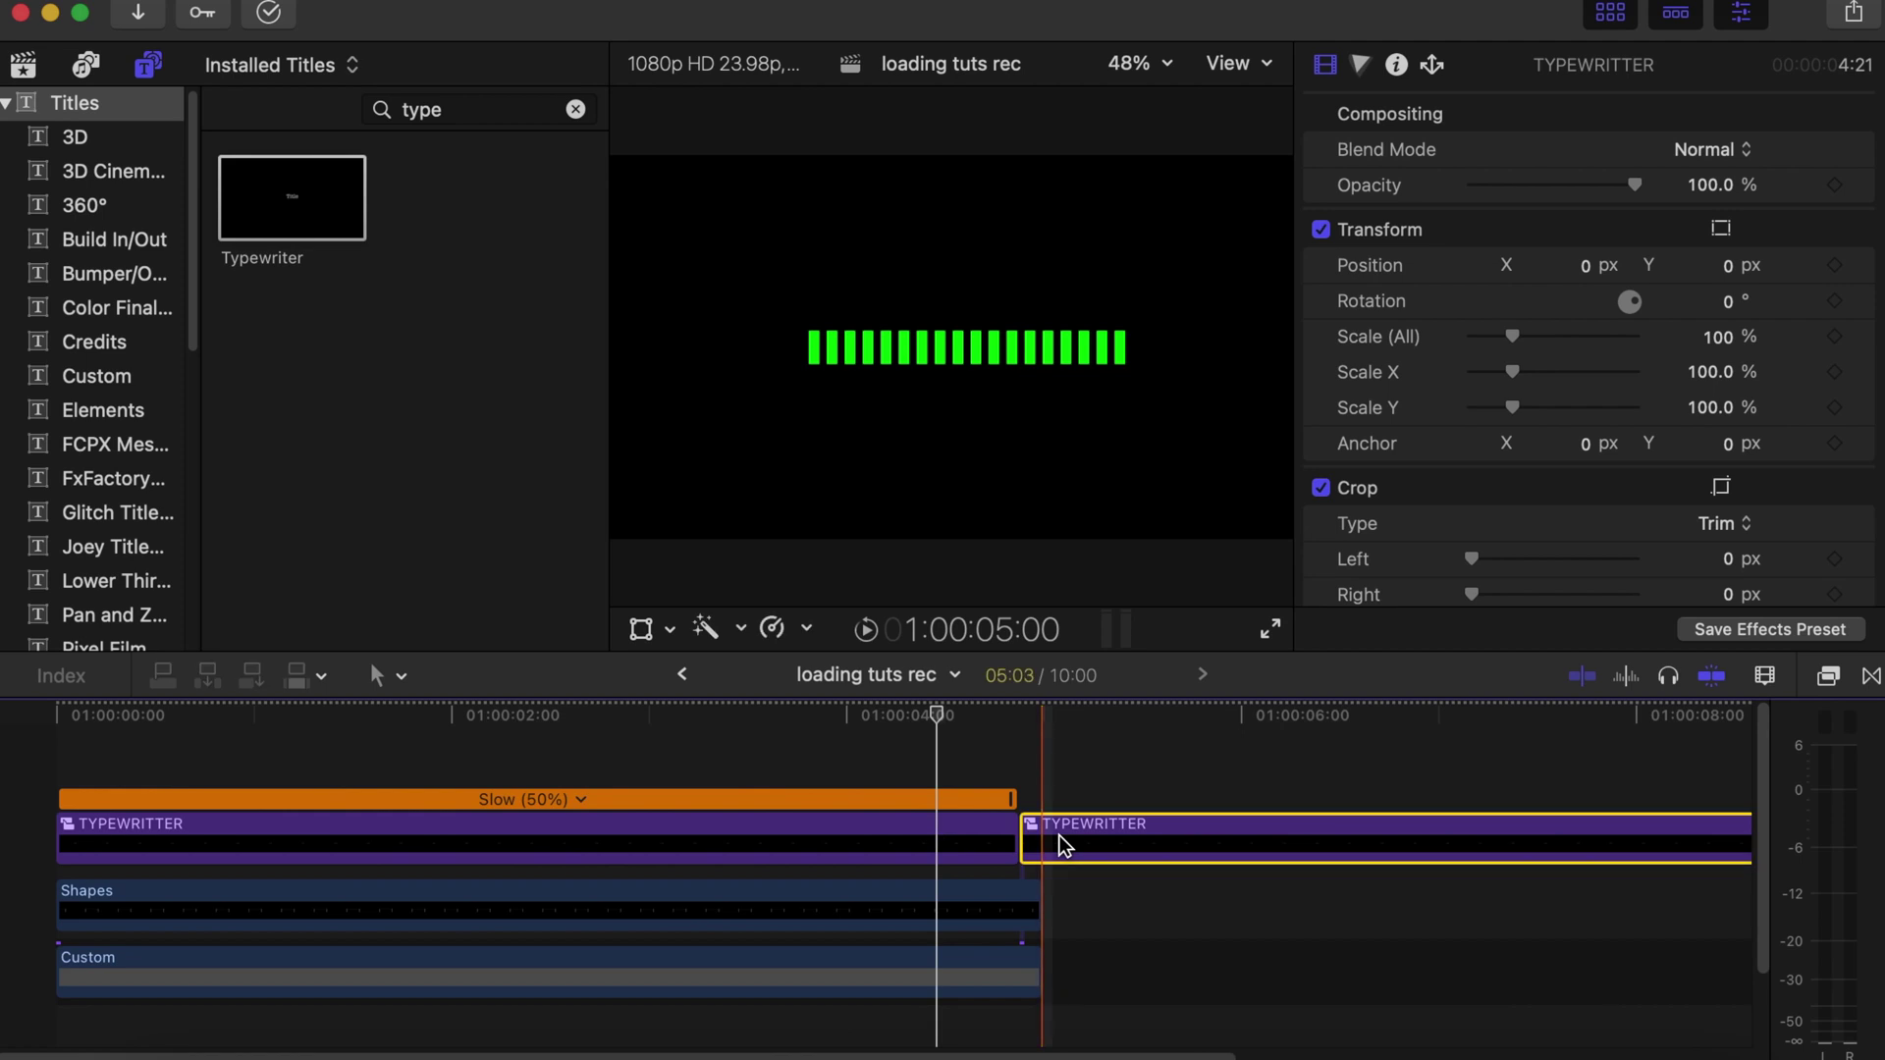
key("Delete")
key("space")
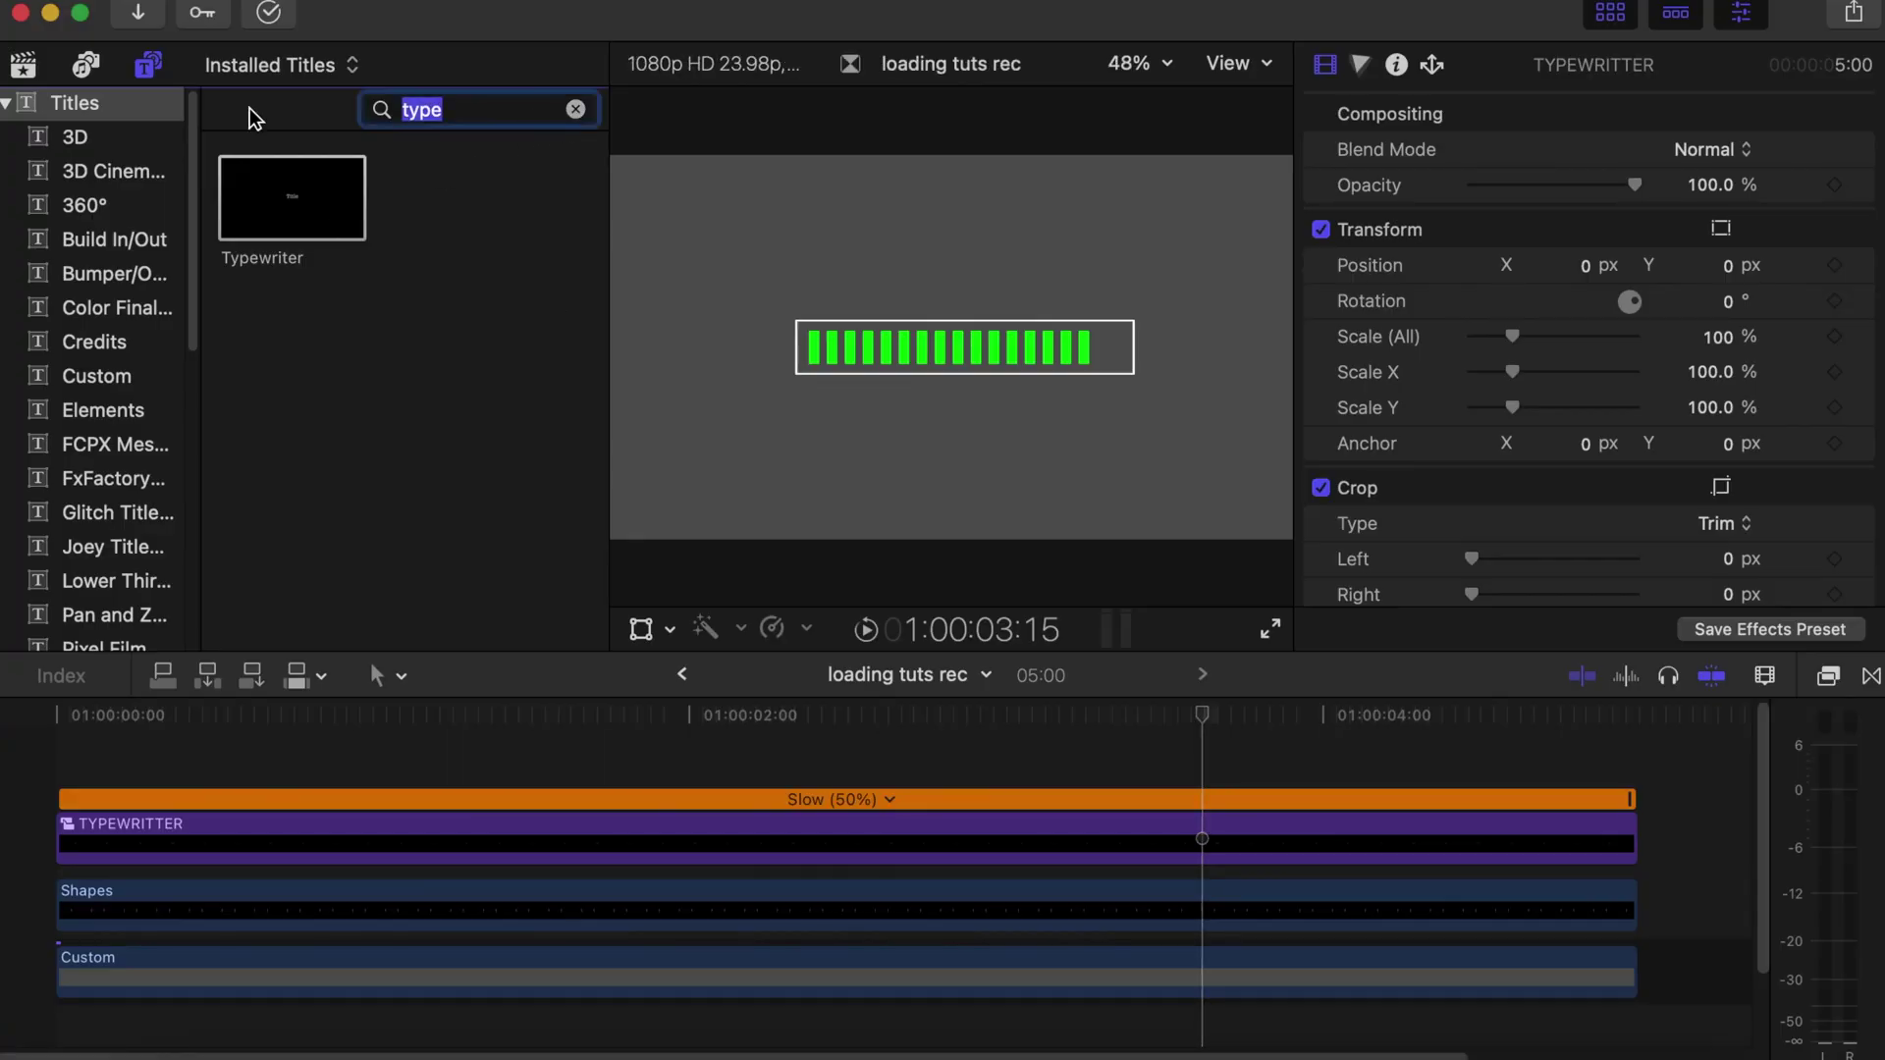
- Add a Basic Title above TYPEWRITTER and move its text just below the bar box
key("BackSpace")
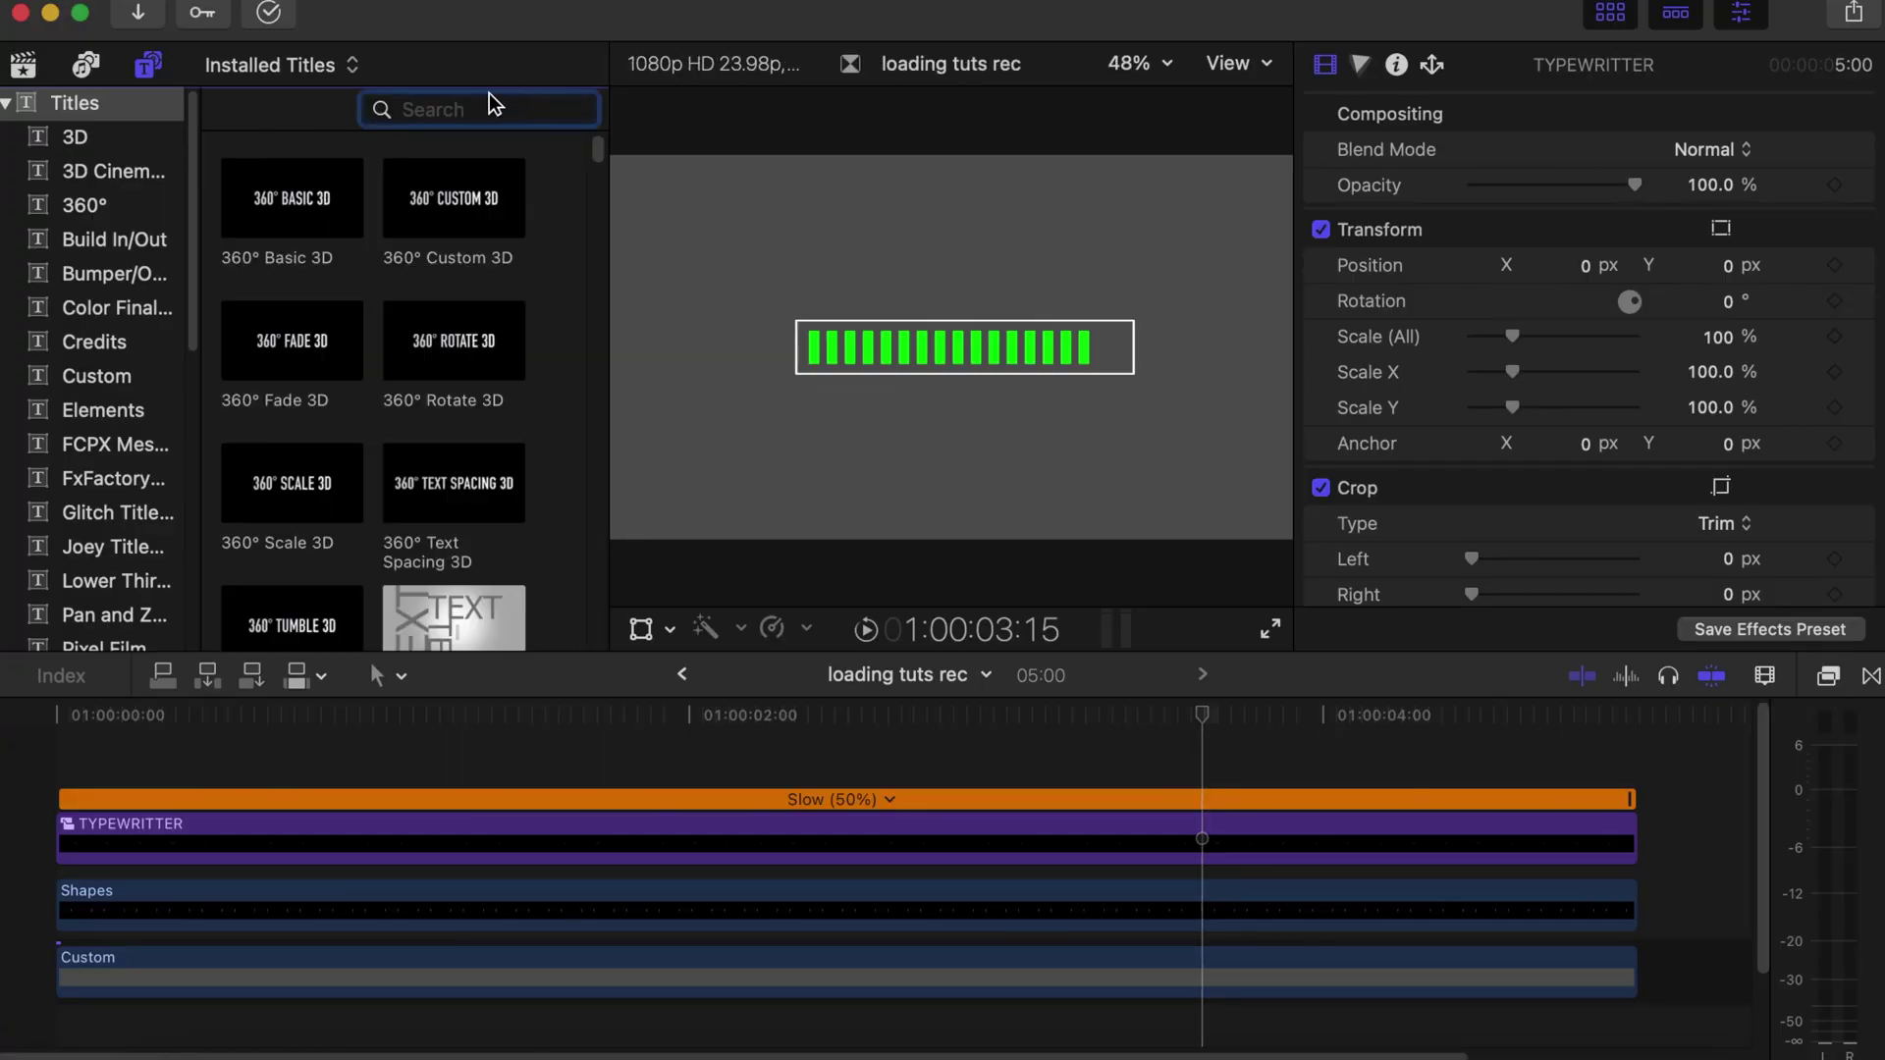
scroll(506, 344, "down", 5)
scroll(507, 344, "down", 10)
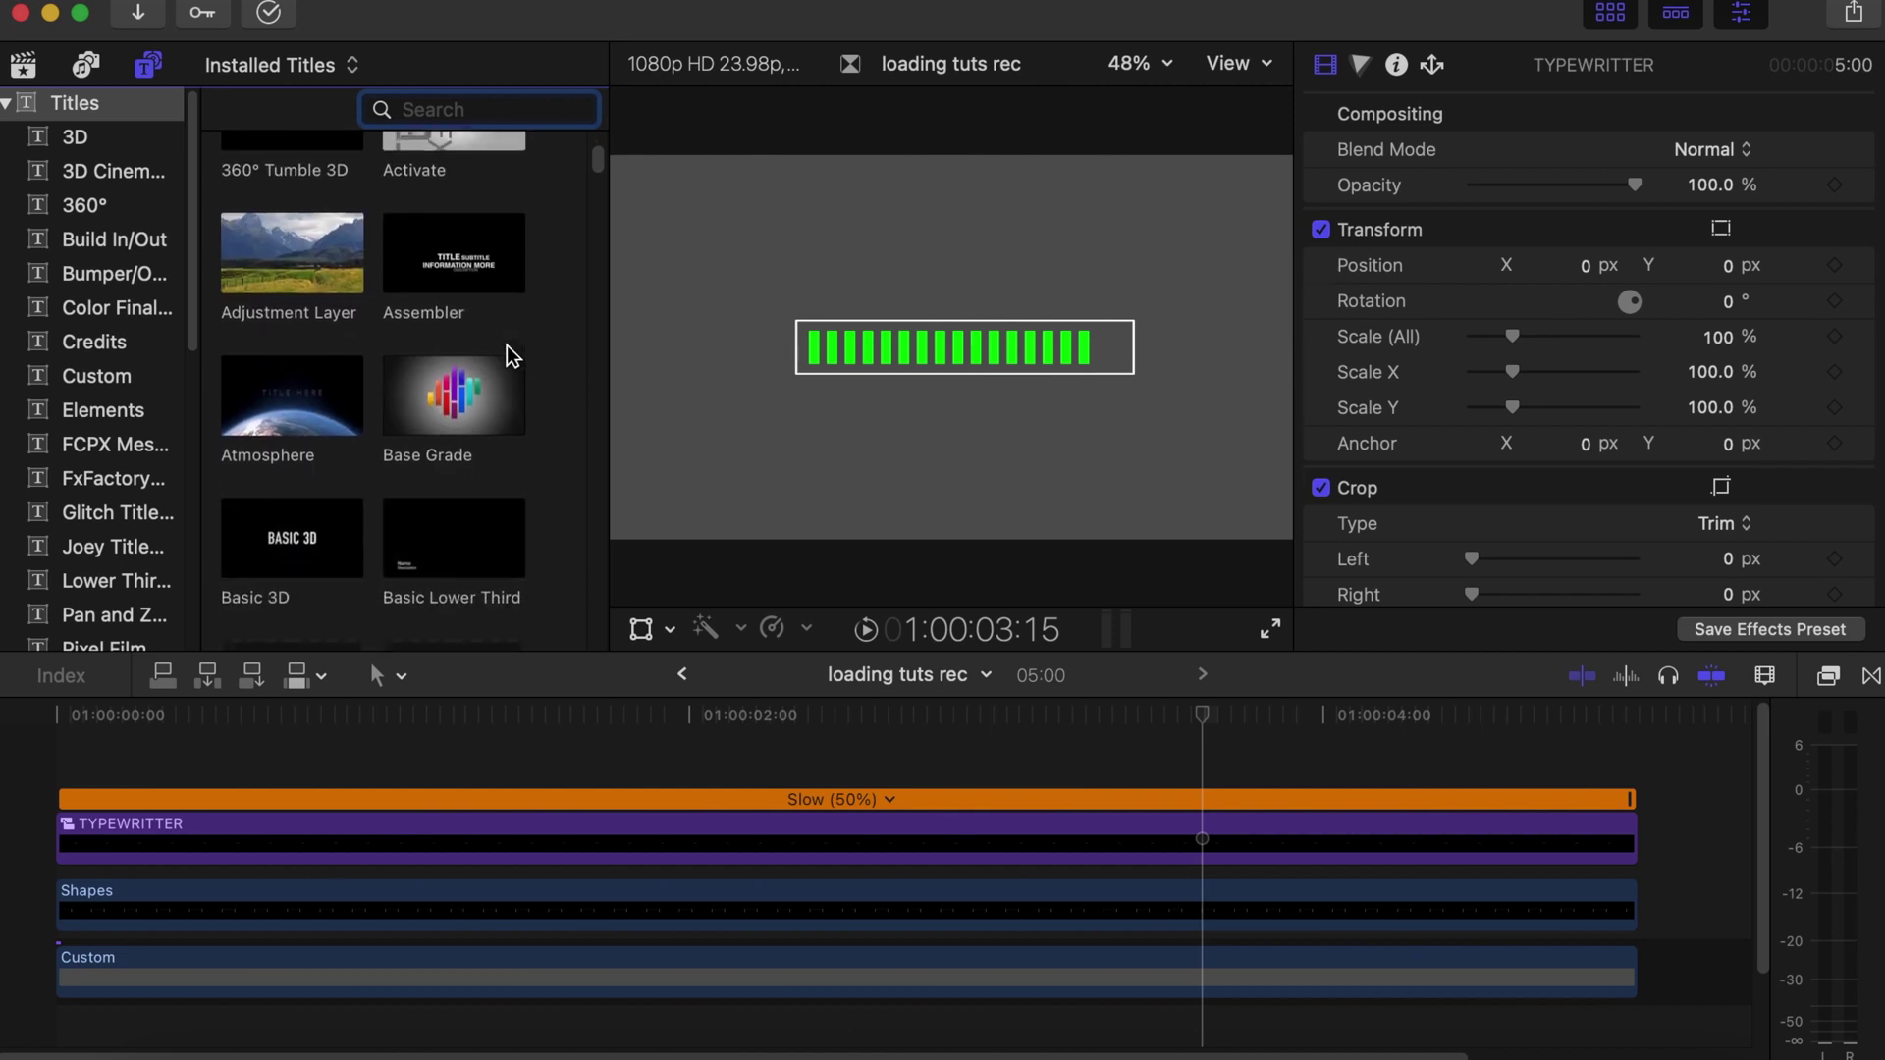
left_click_drag(300, 478, 1620, 768)
left_click(756, 762)
double_click(952, 340)
left_click_drag(954, 335, 892, 405)
left_click(1410, 216)
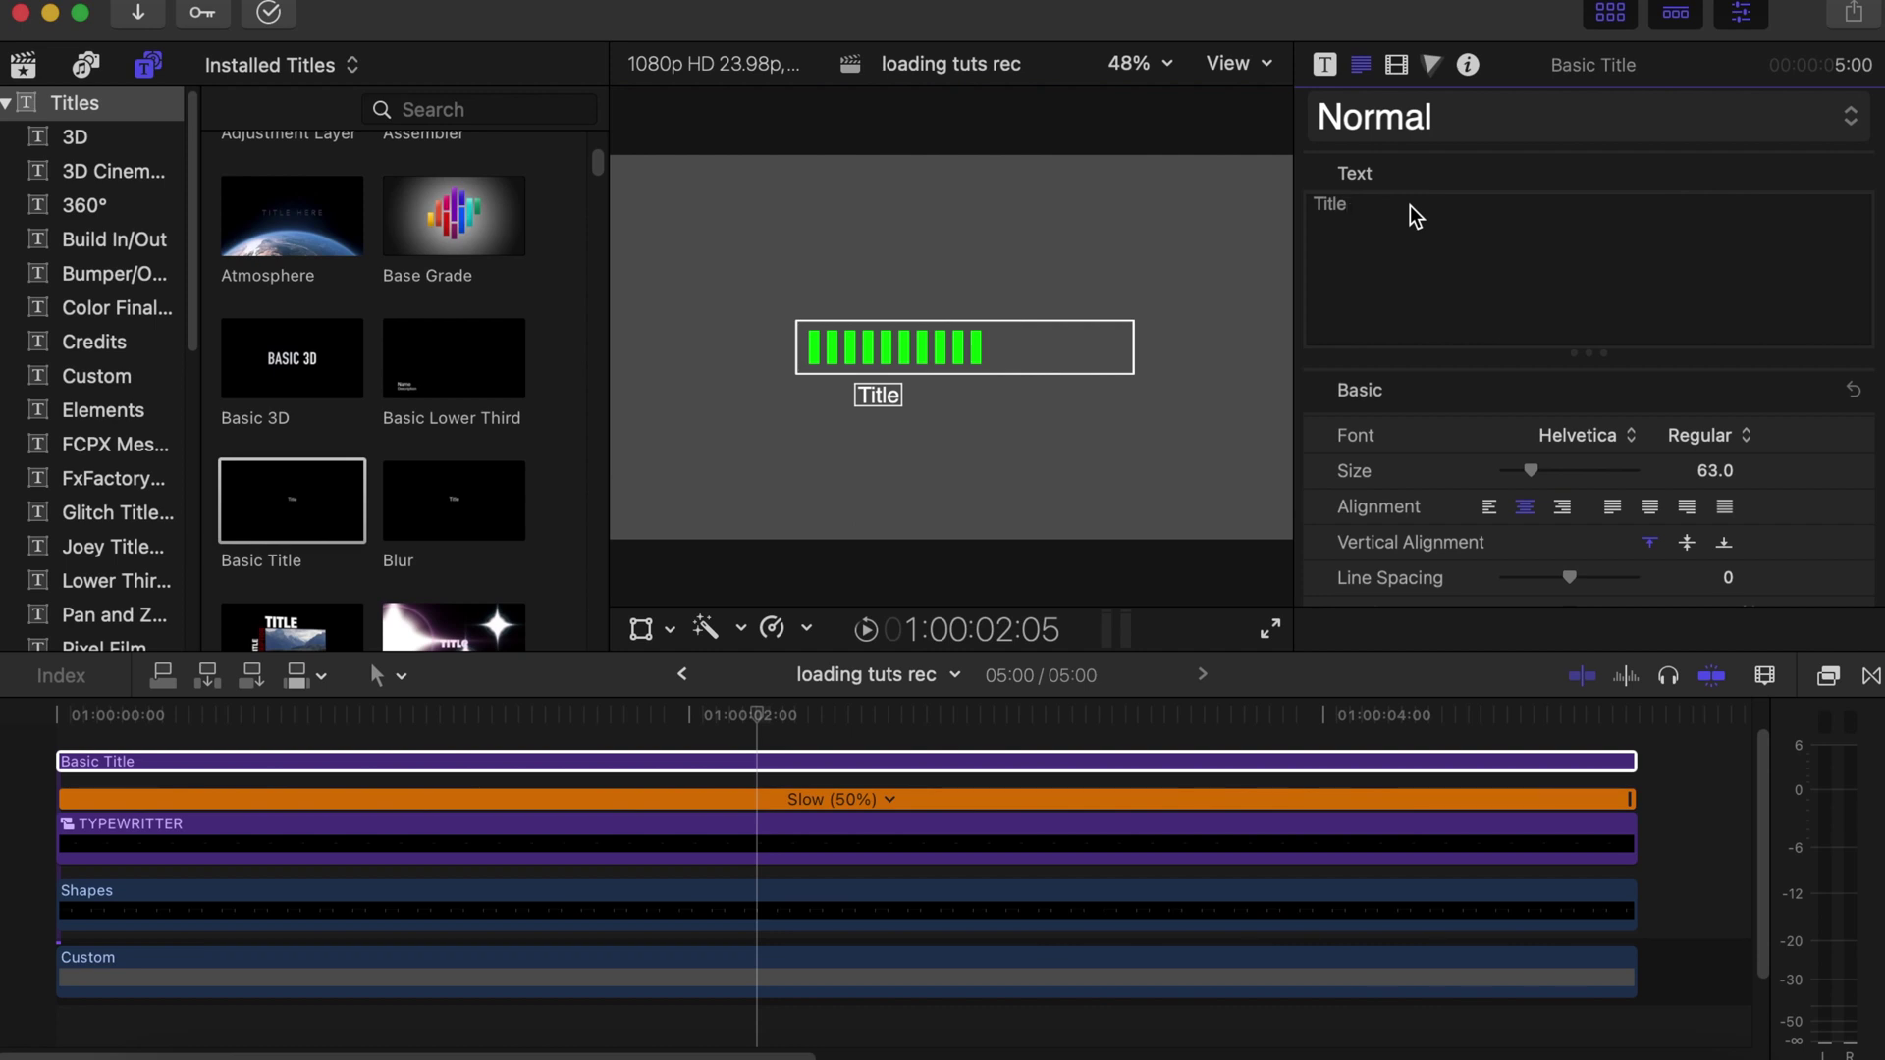
- Change the title text to LOADING in the Synchro LET font
key("BackSpace")
key("BackSpace")
key("BackSpace")
key("BackSpace")
key("BackSpace")
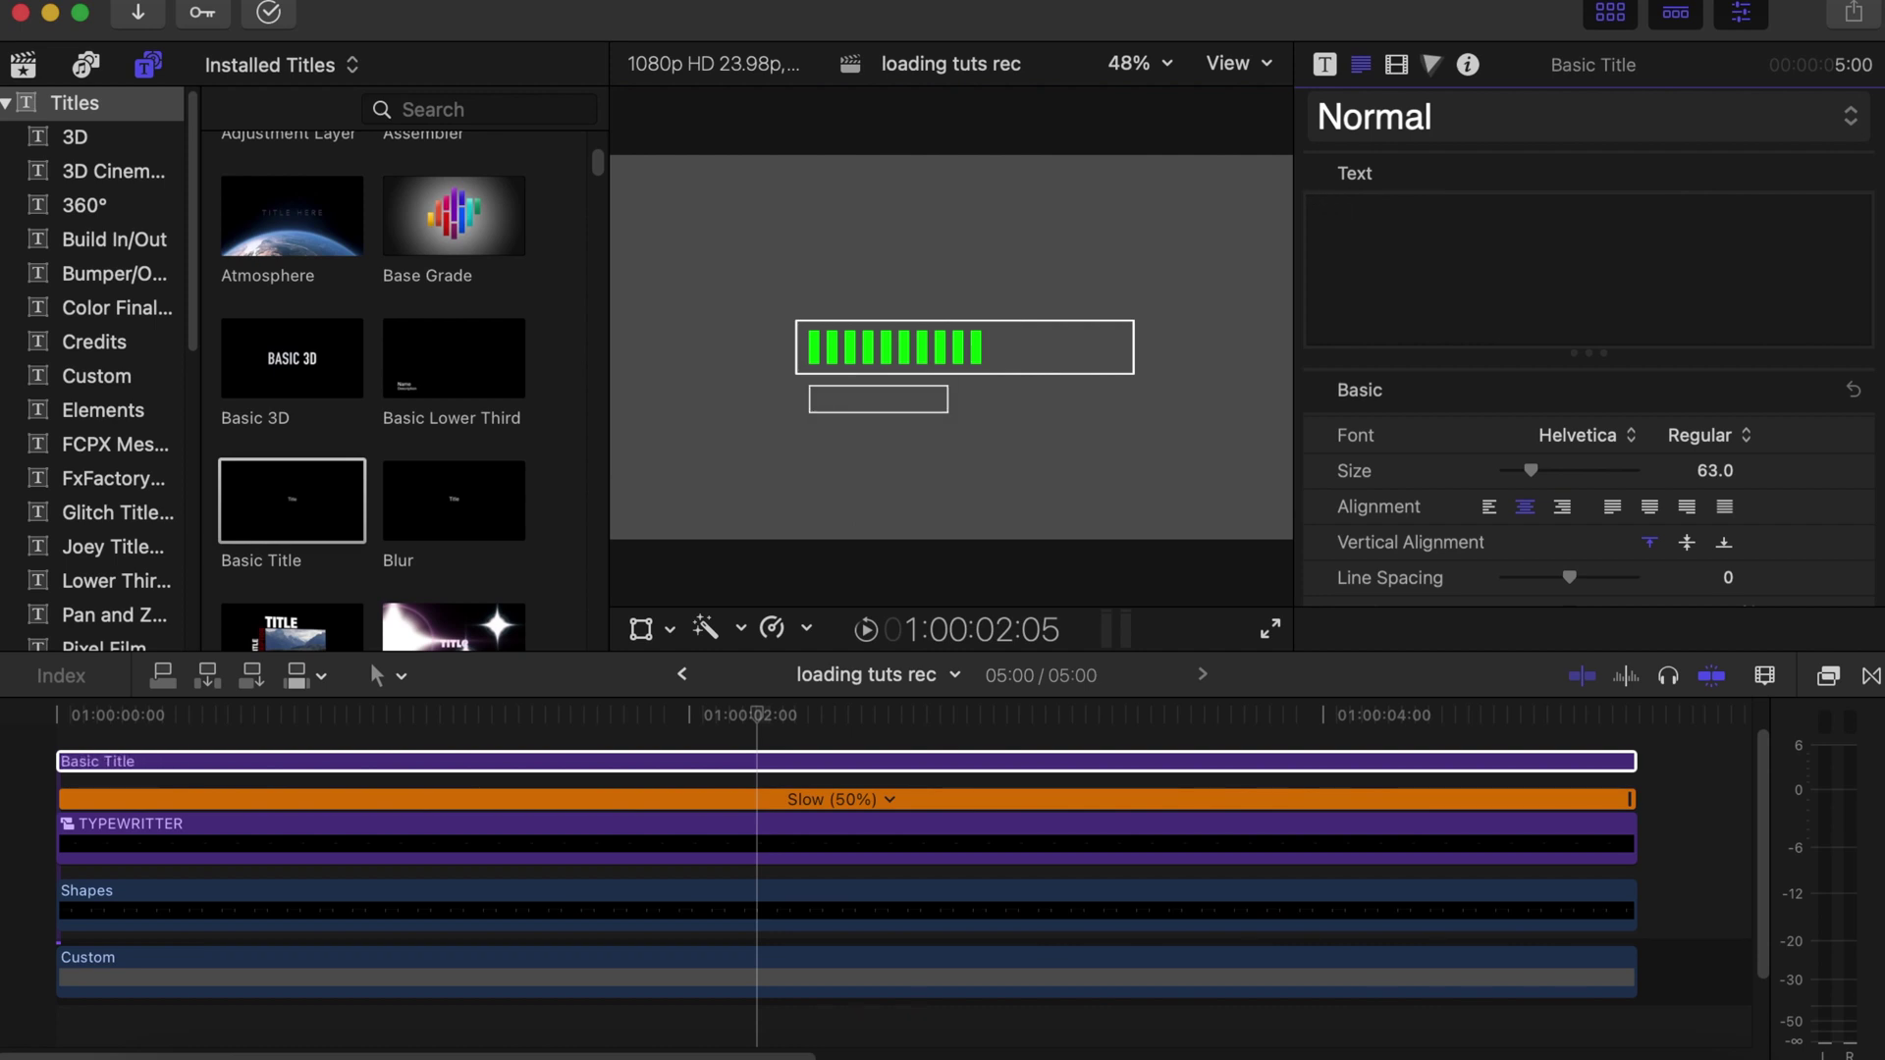
type("LOADING")
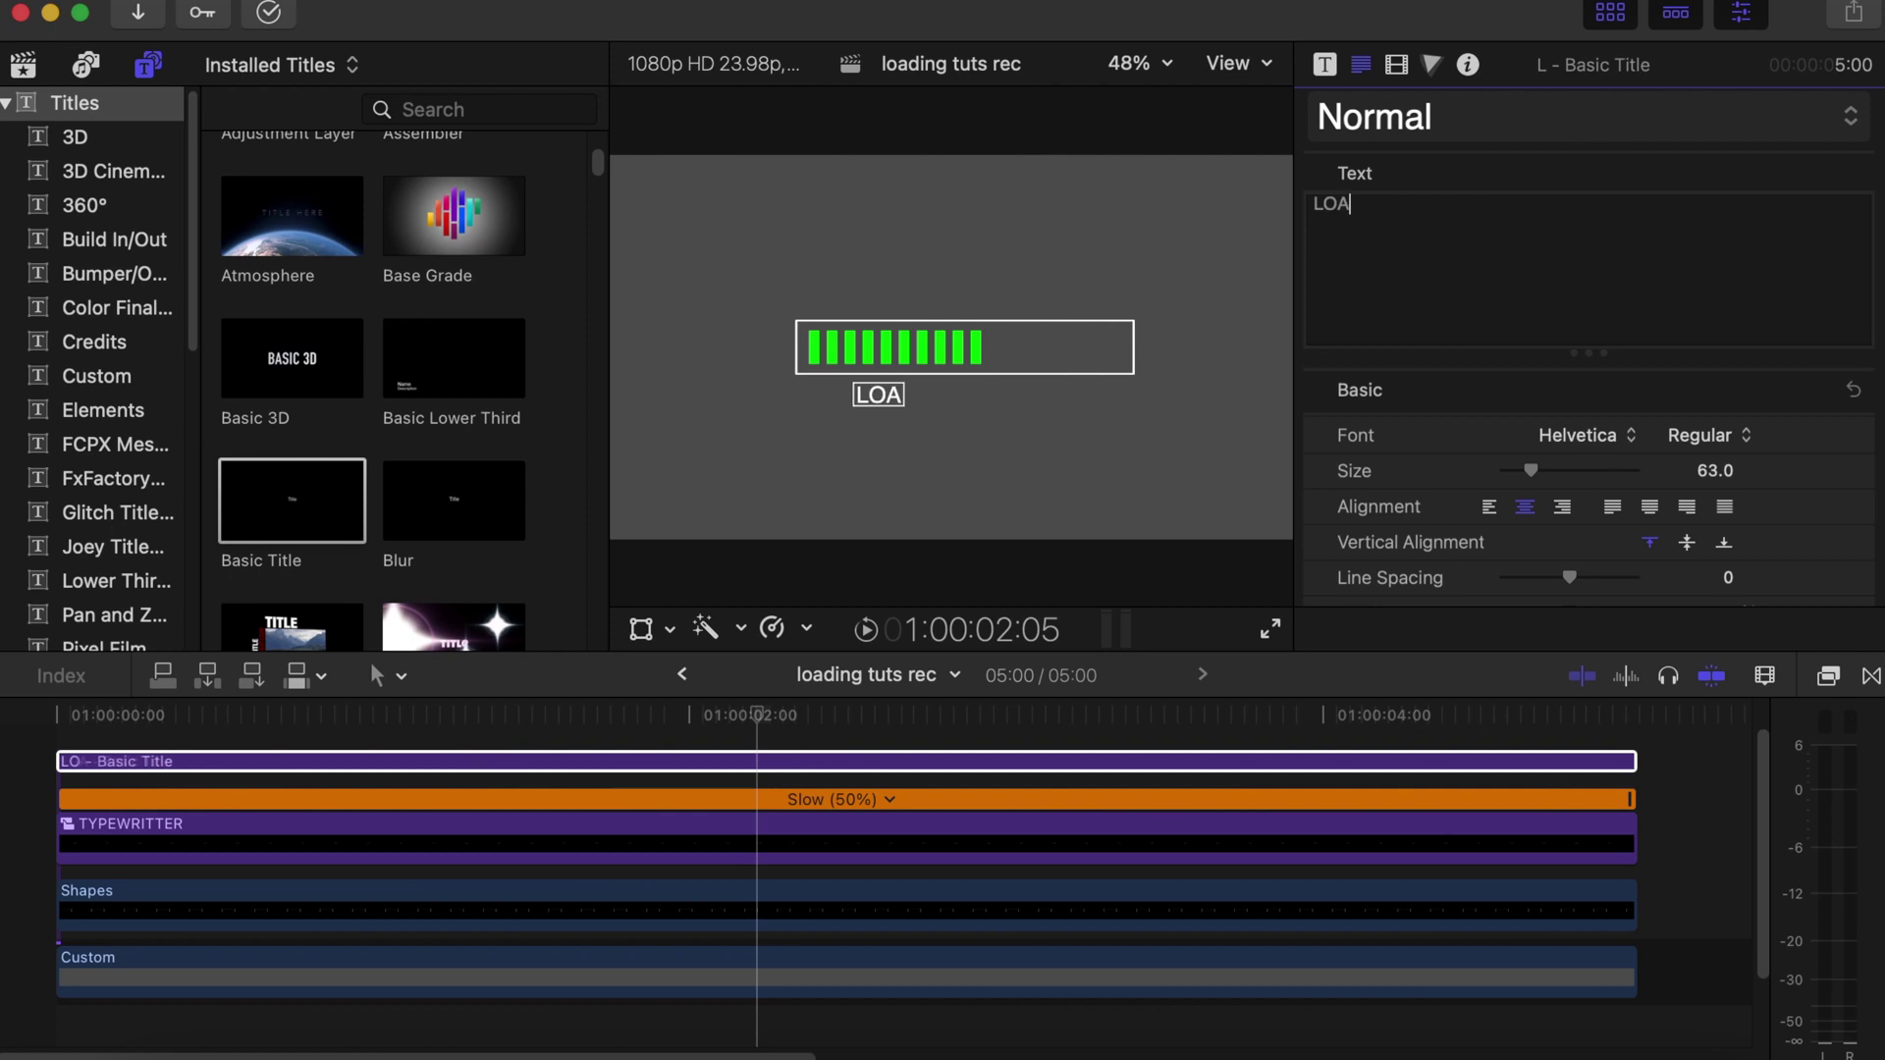
left_click(1568, 447)
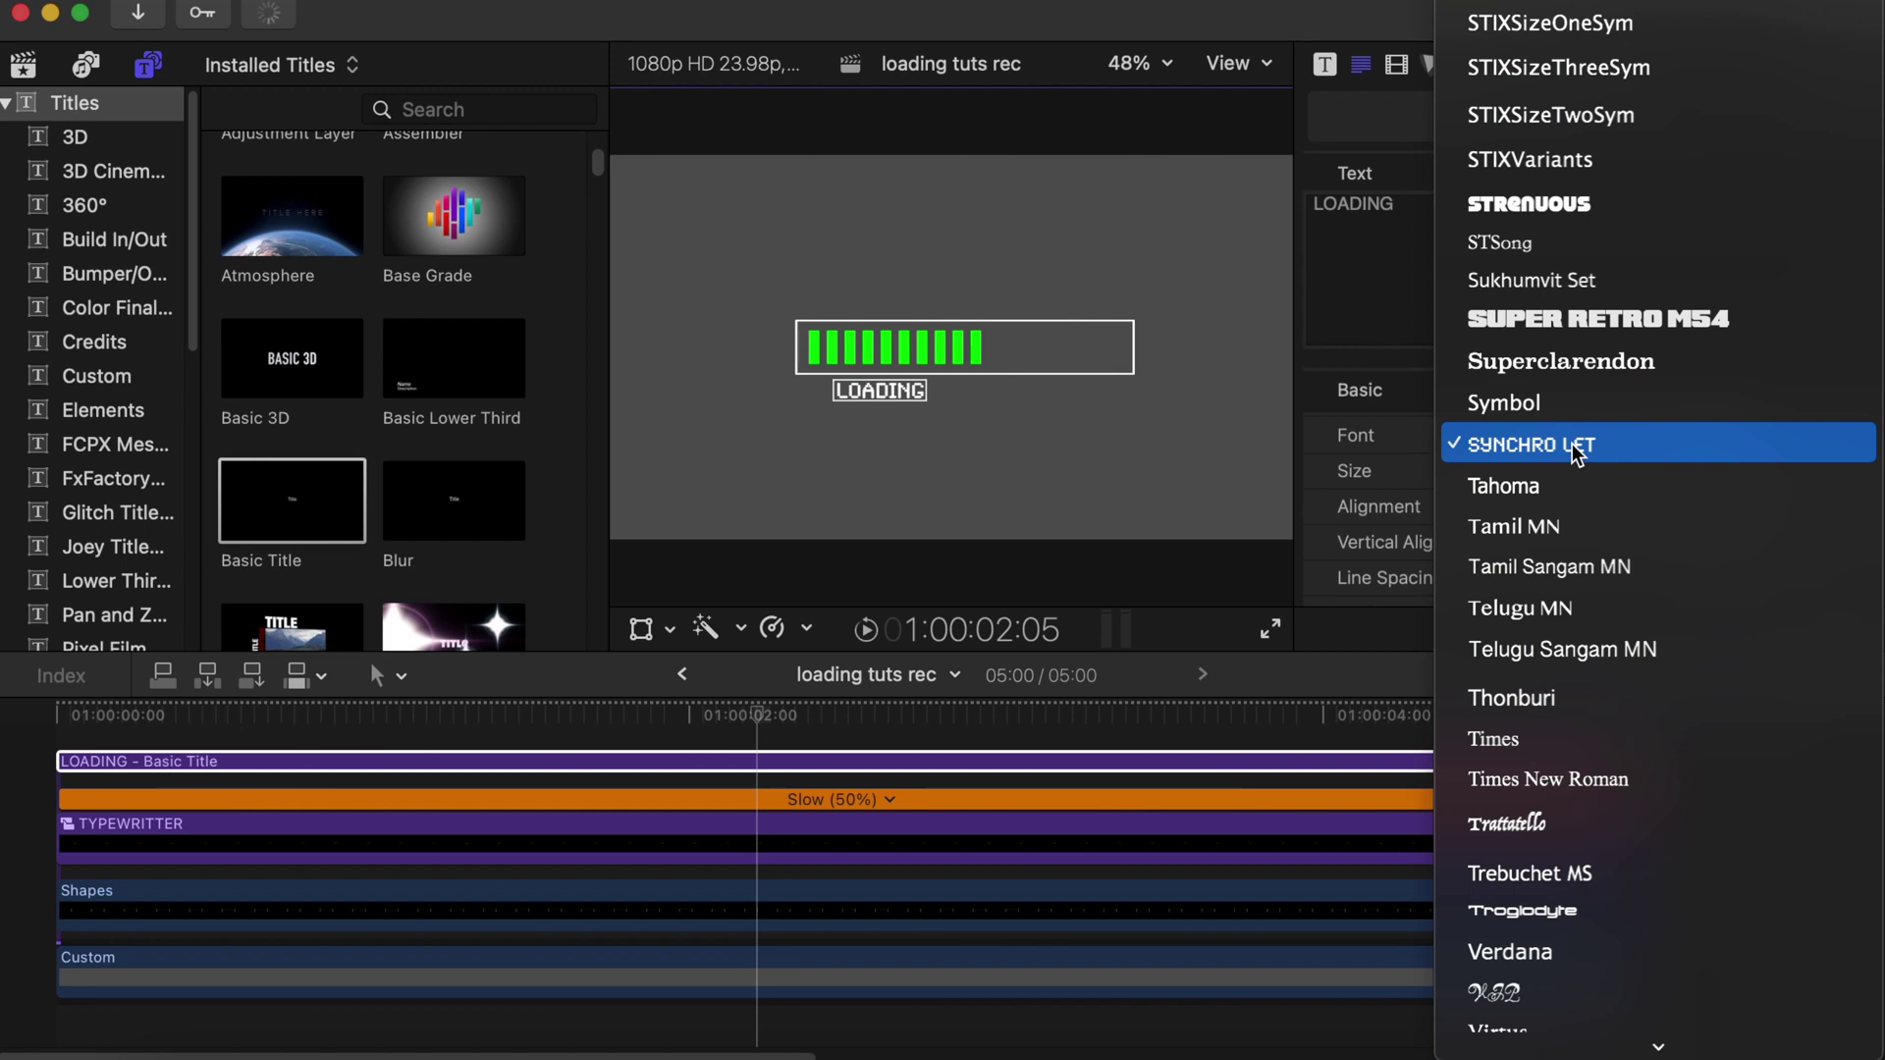
left_click(1571, 446)
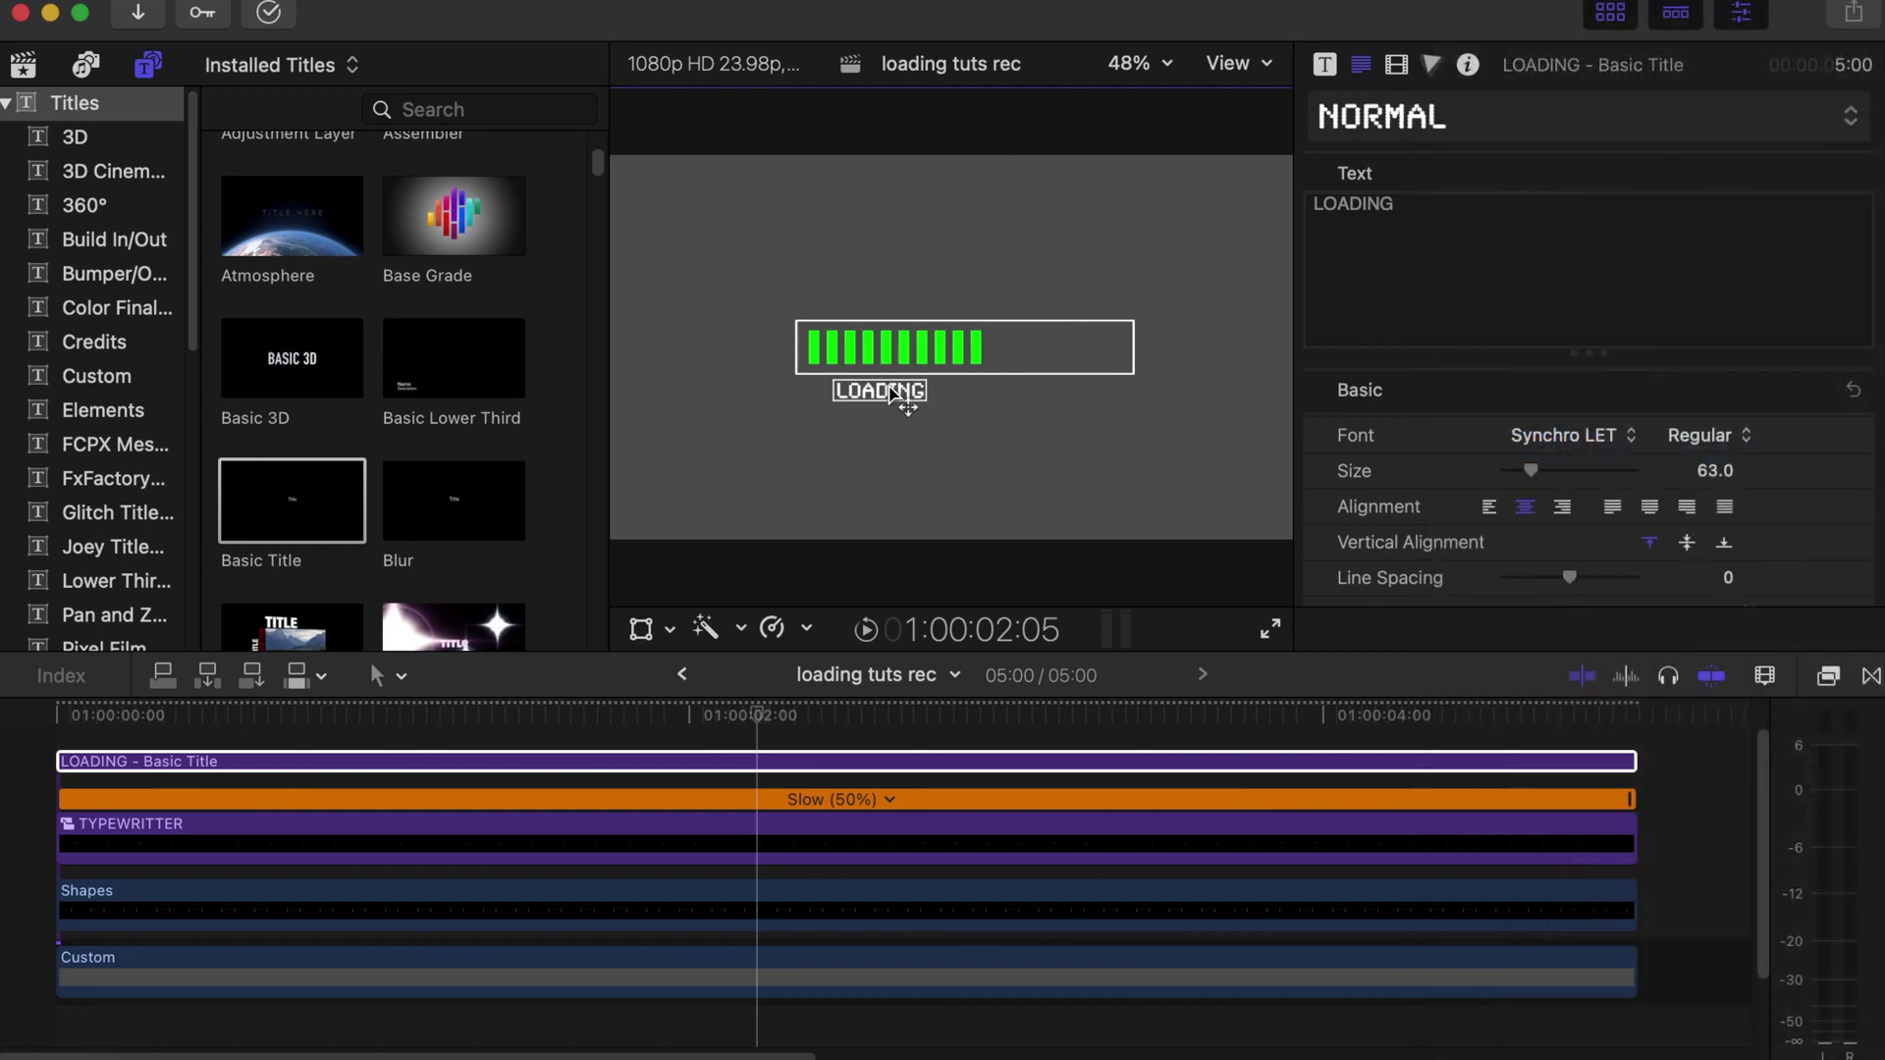
left_click_drag(889, 387, 893, 390)
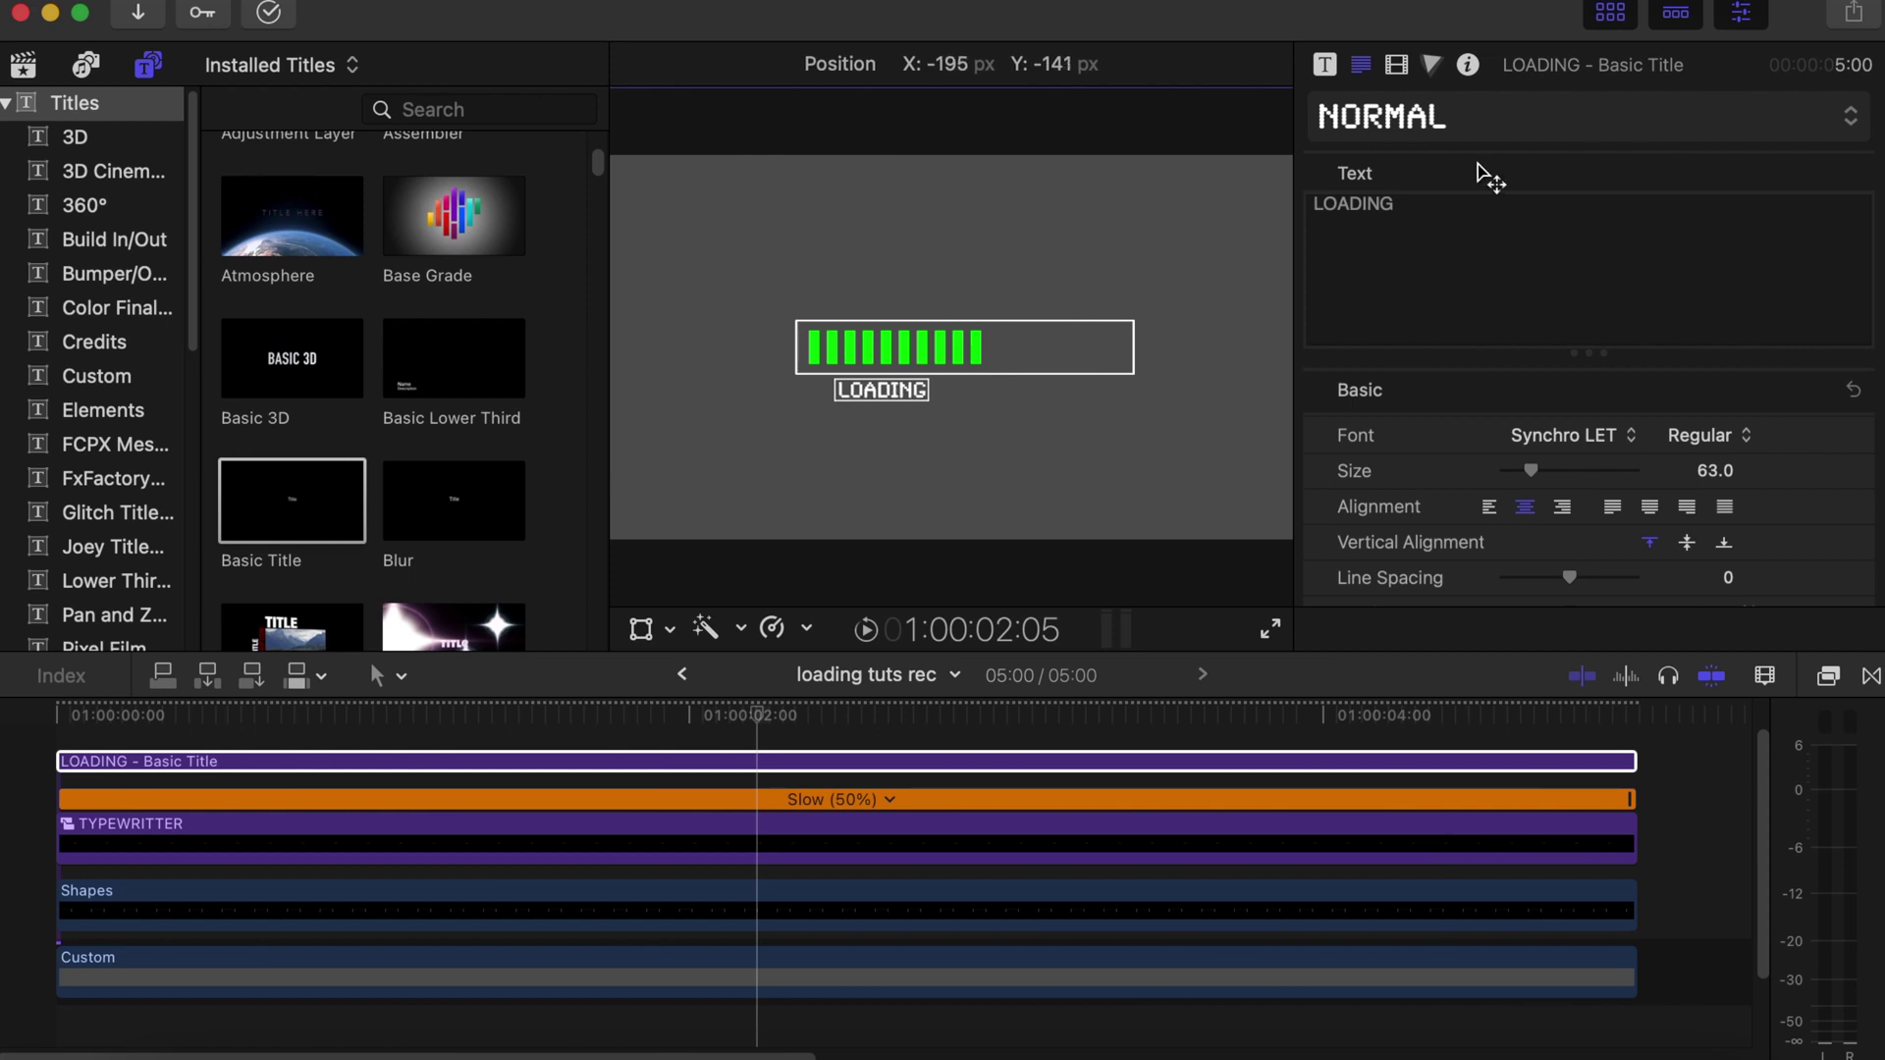
- Append a spaced-out % after LOADING and shift the title to the right
left_click(1433, 221)
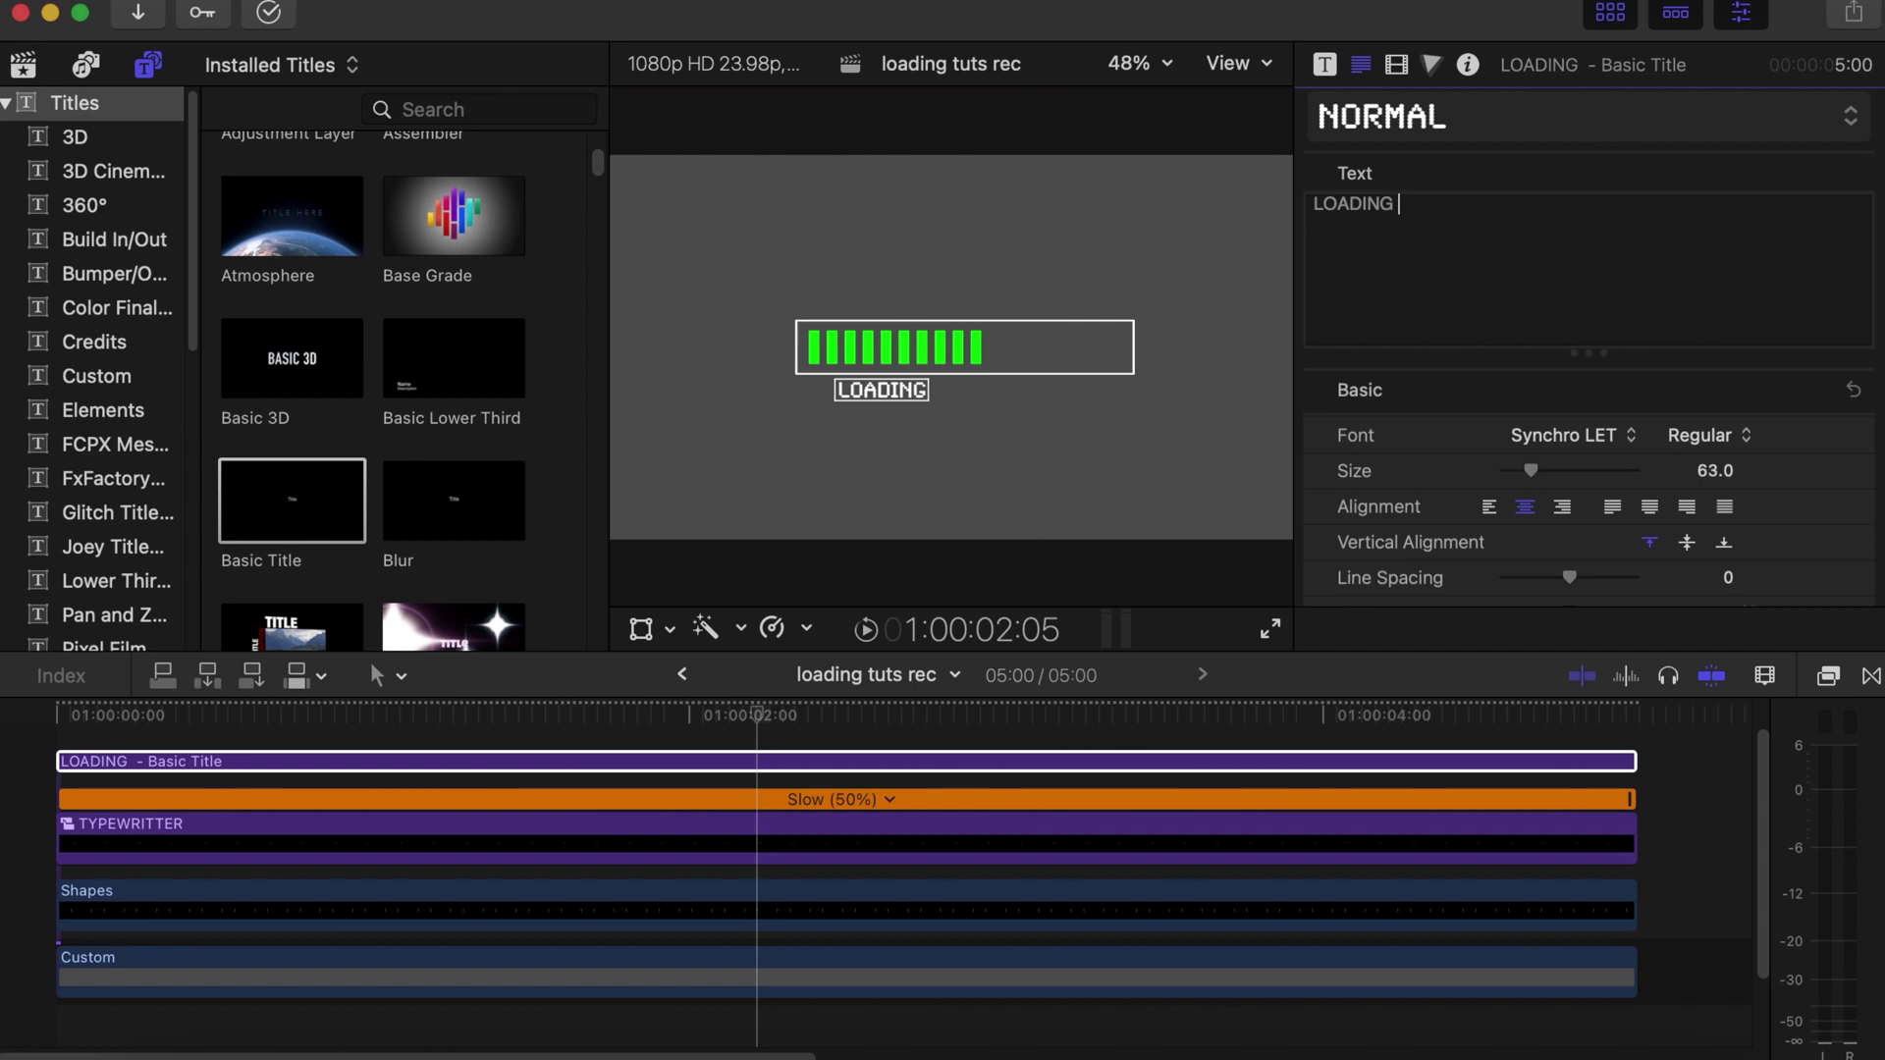
type("%")
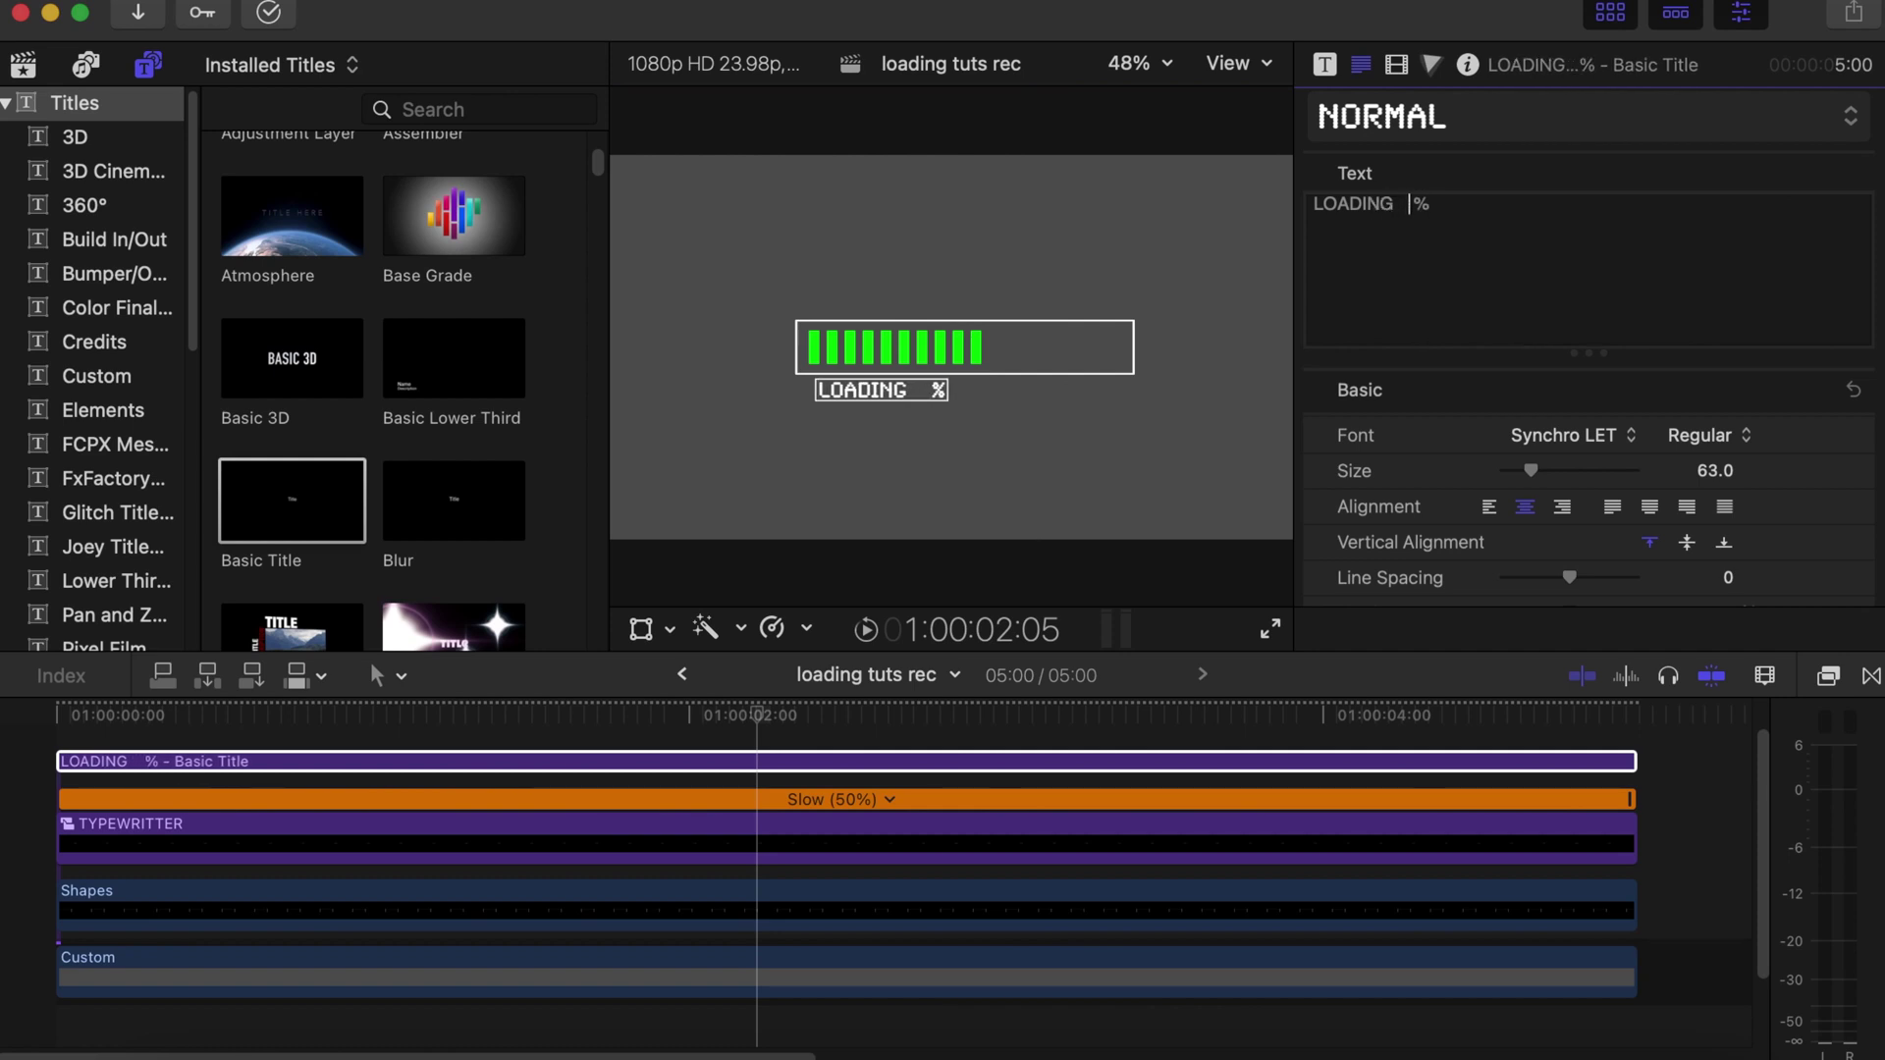
left_click_drag(905, 395, 940, 392)
double_click(67, 110)
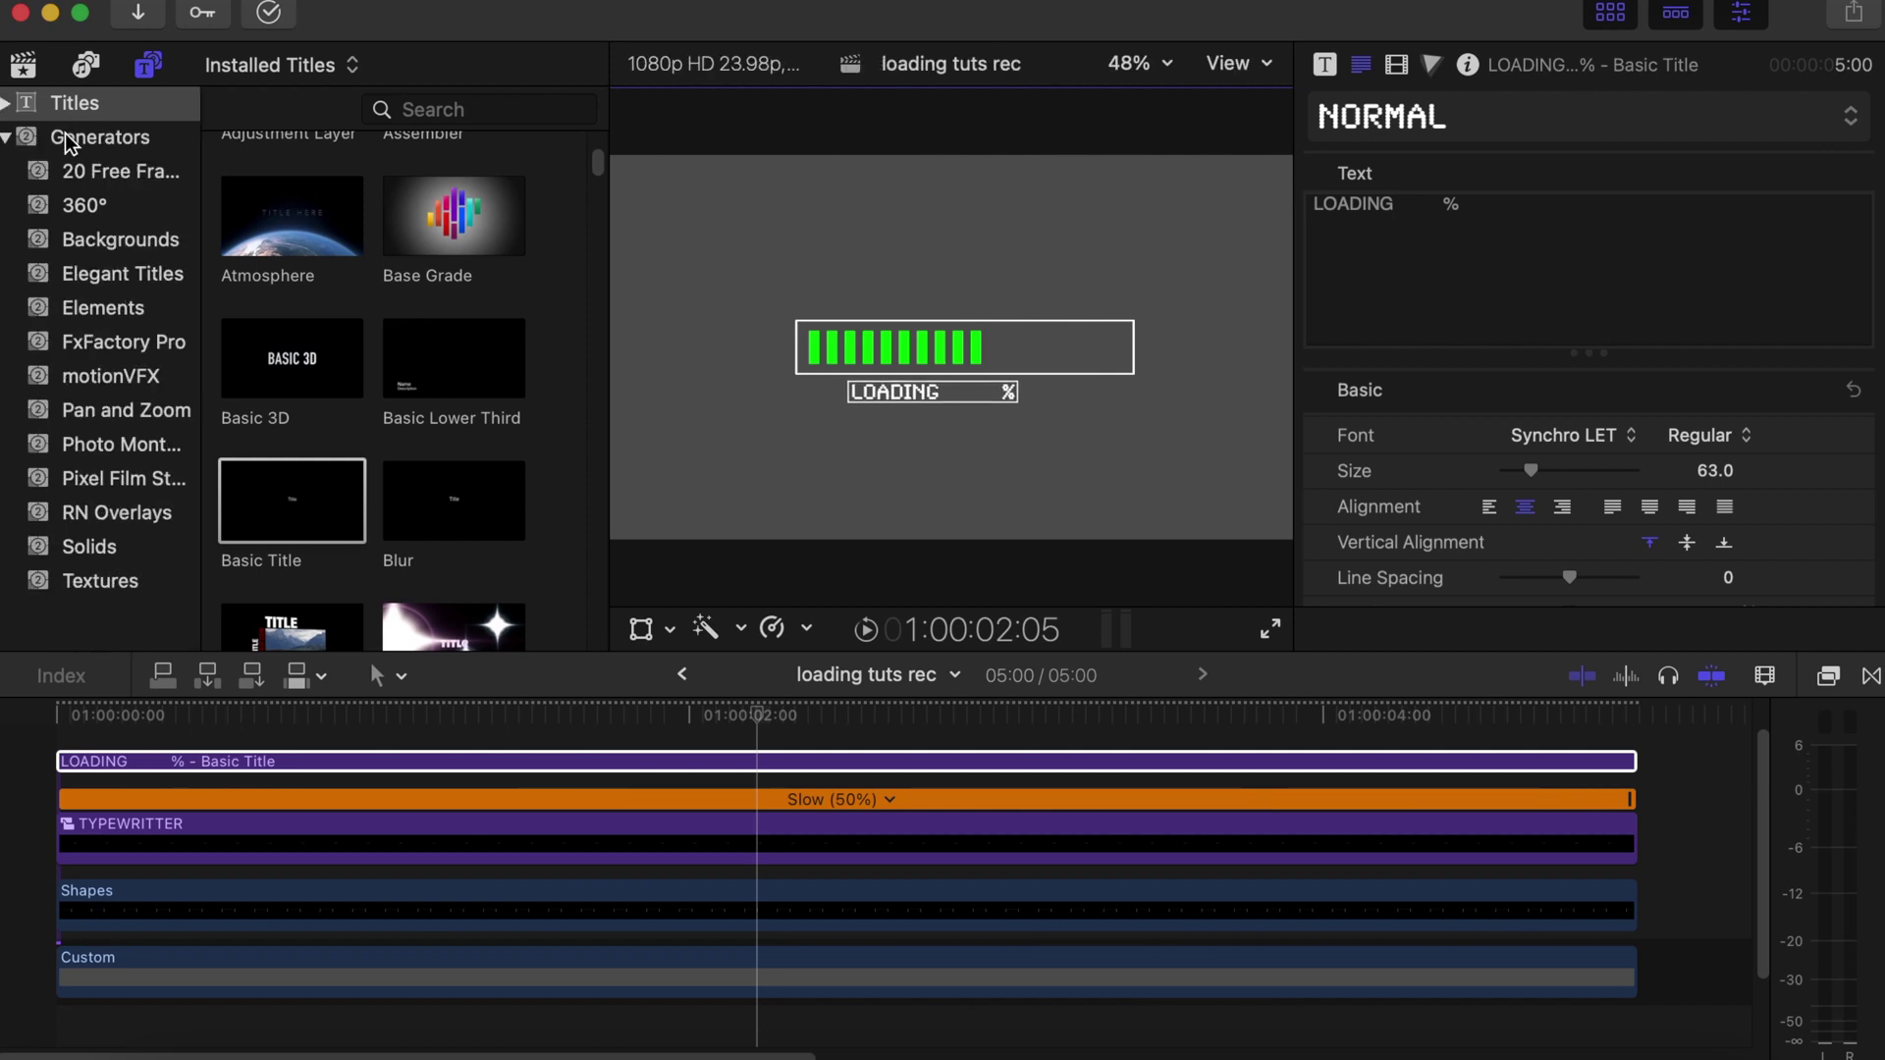
- Add a Counting generator from Generators > Elements above the LOADING title
left_click(69, 140)
left_click(88, 307)
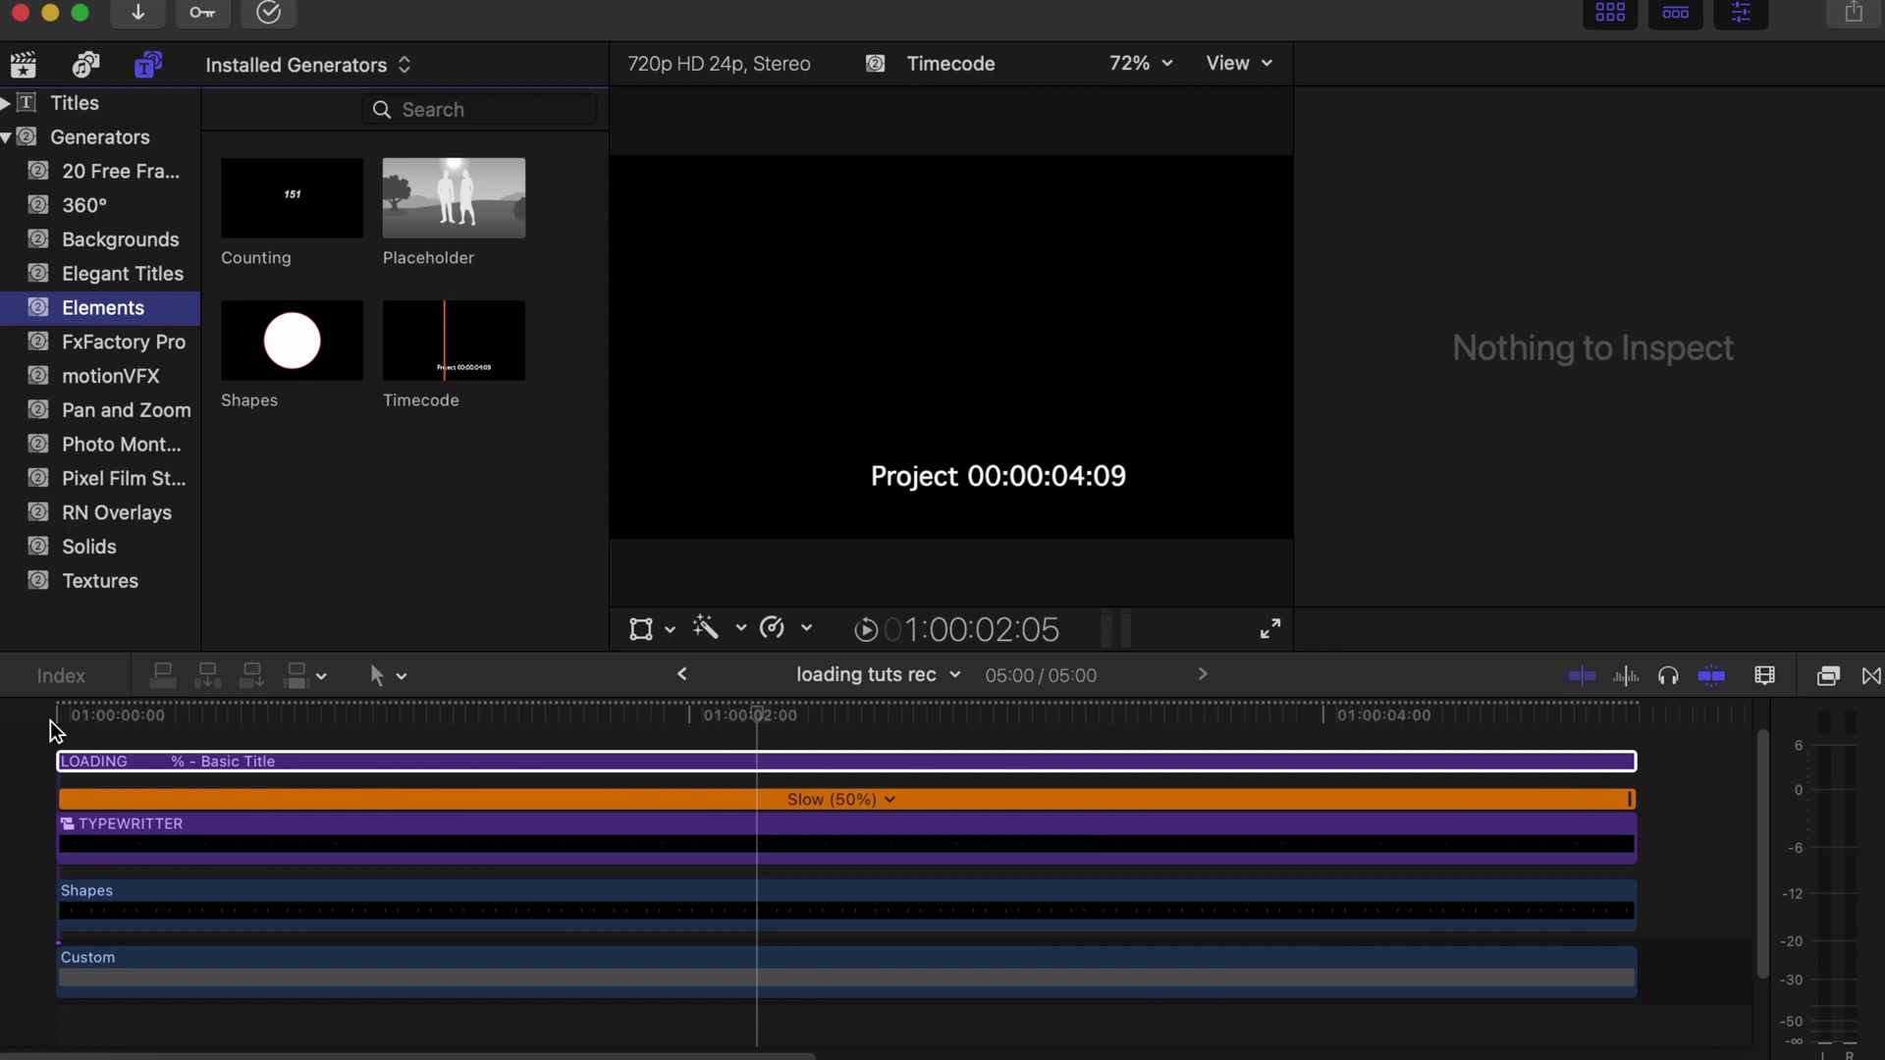
left_click_drag(50, 721, 50, 723)
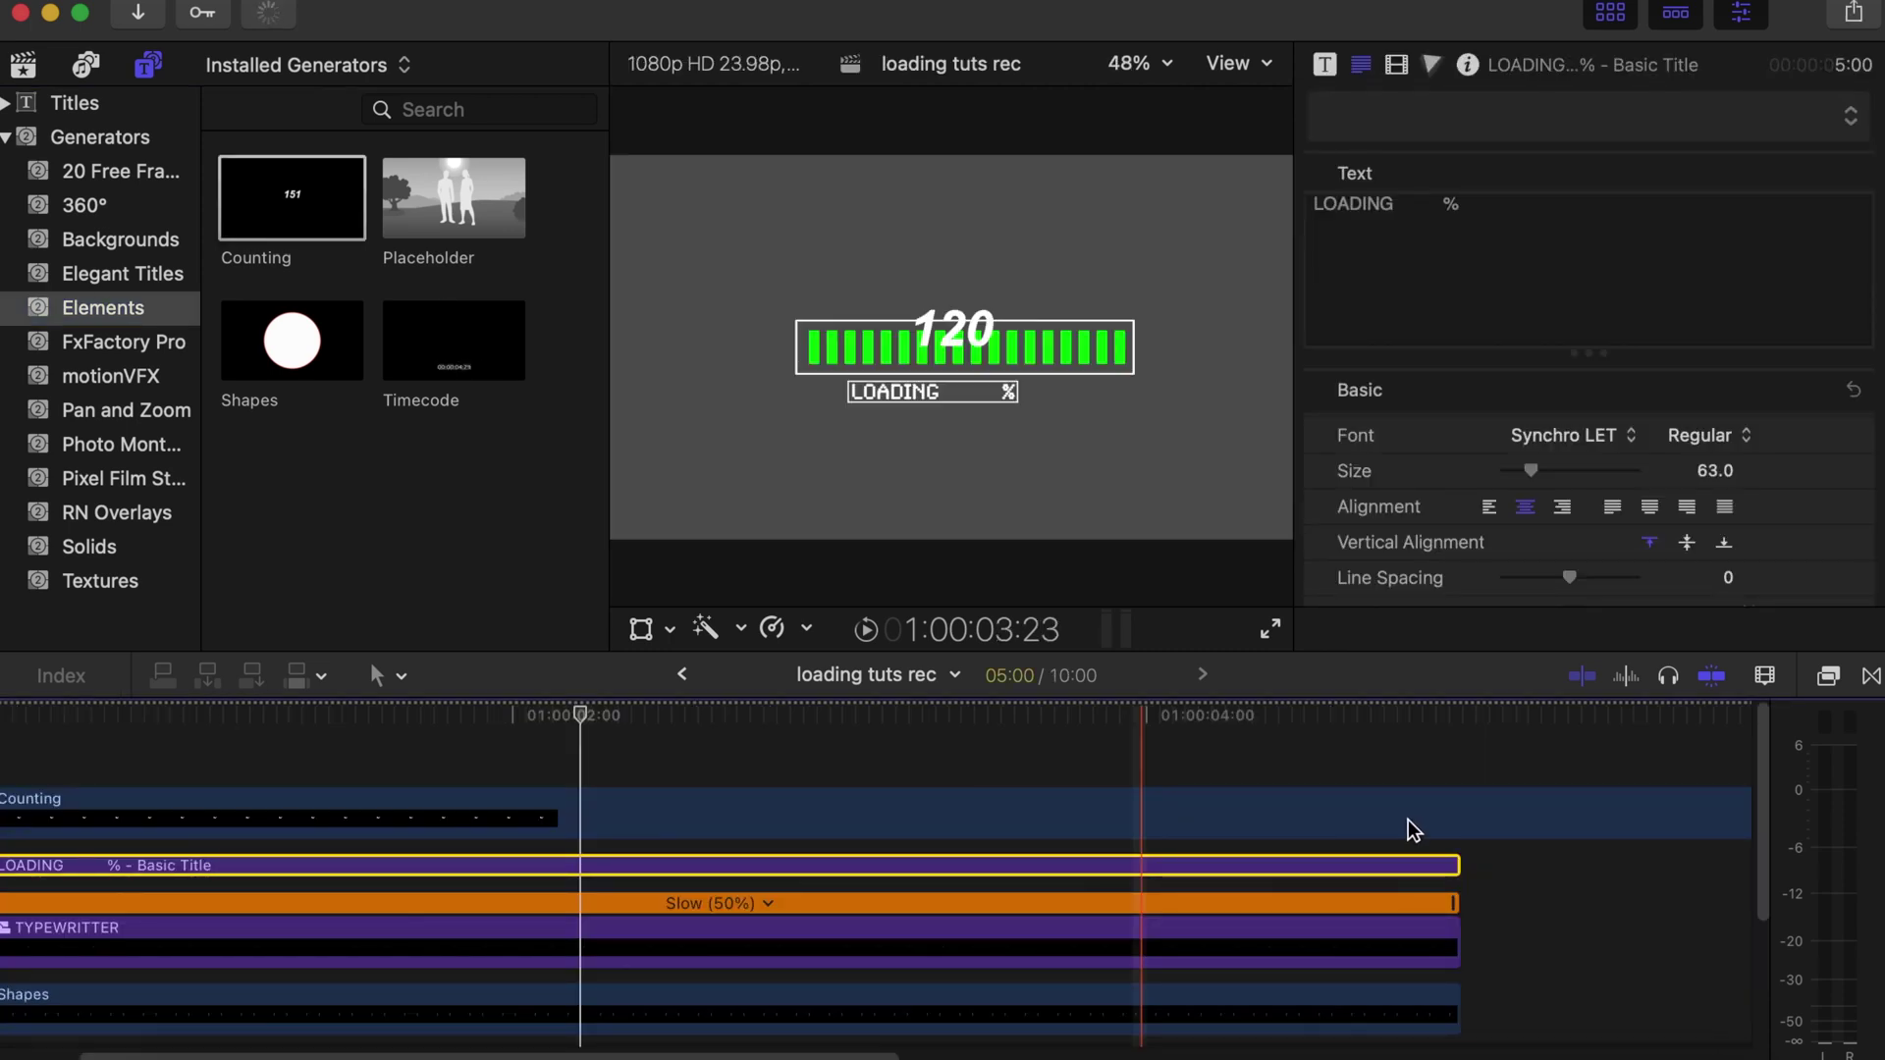
- Trim the Counting clip so it ends at 5 seconds with the other clips
key("super+b")
left_click(1418, 814)
key("Delete")
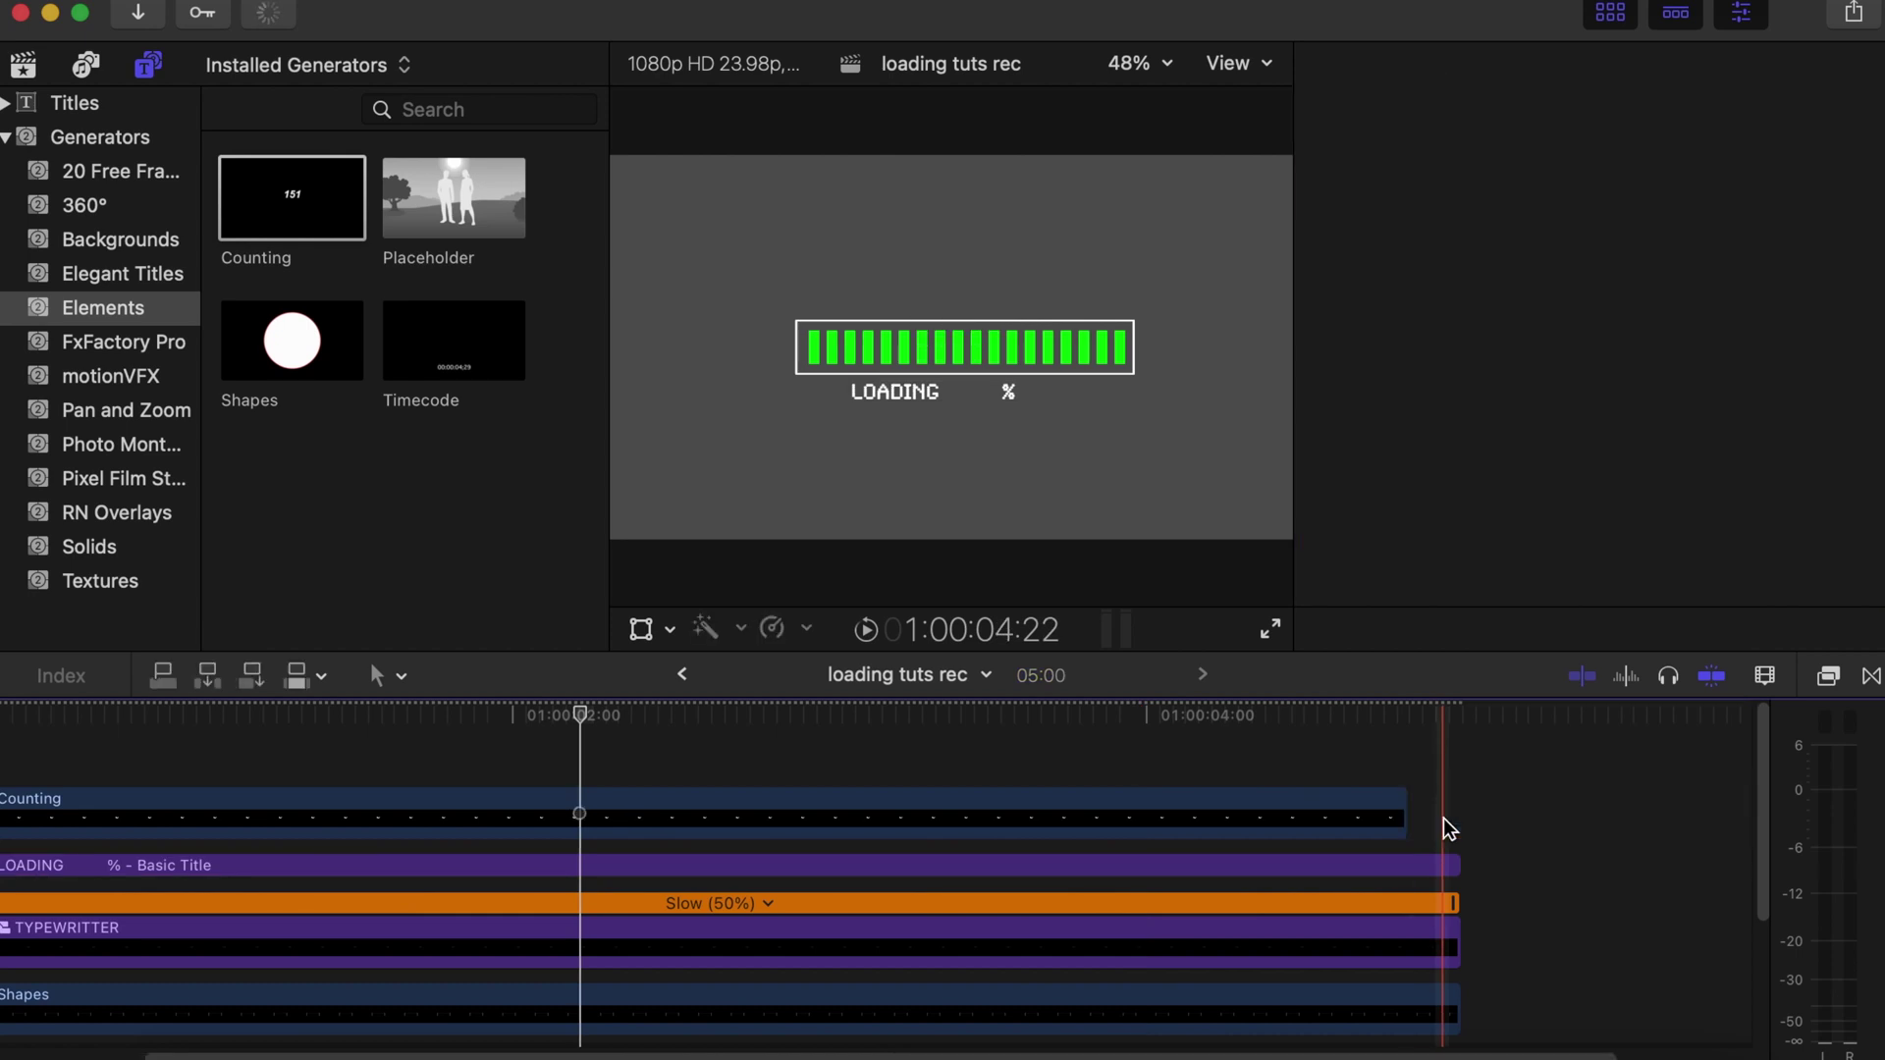
key("super+z")
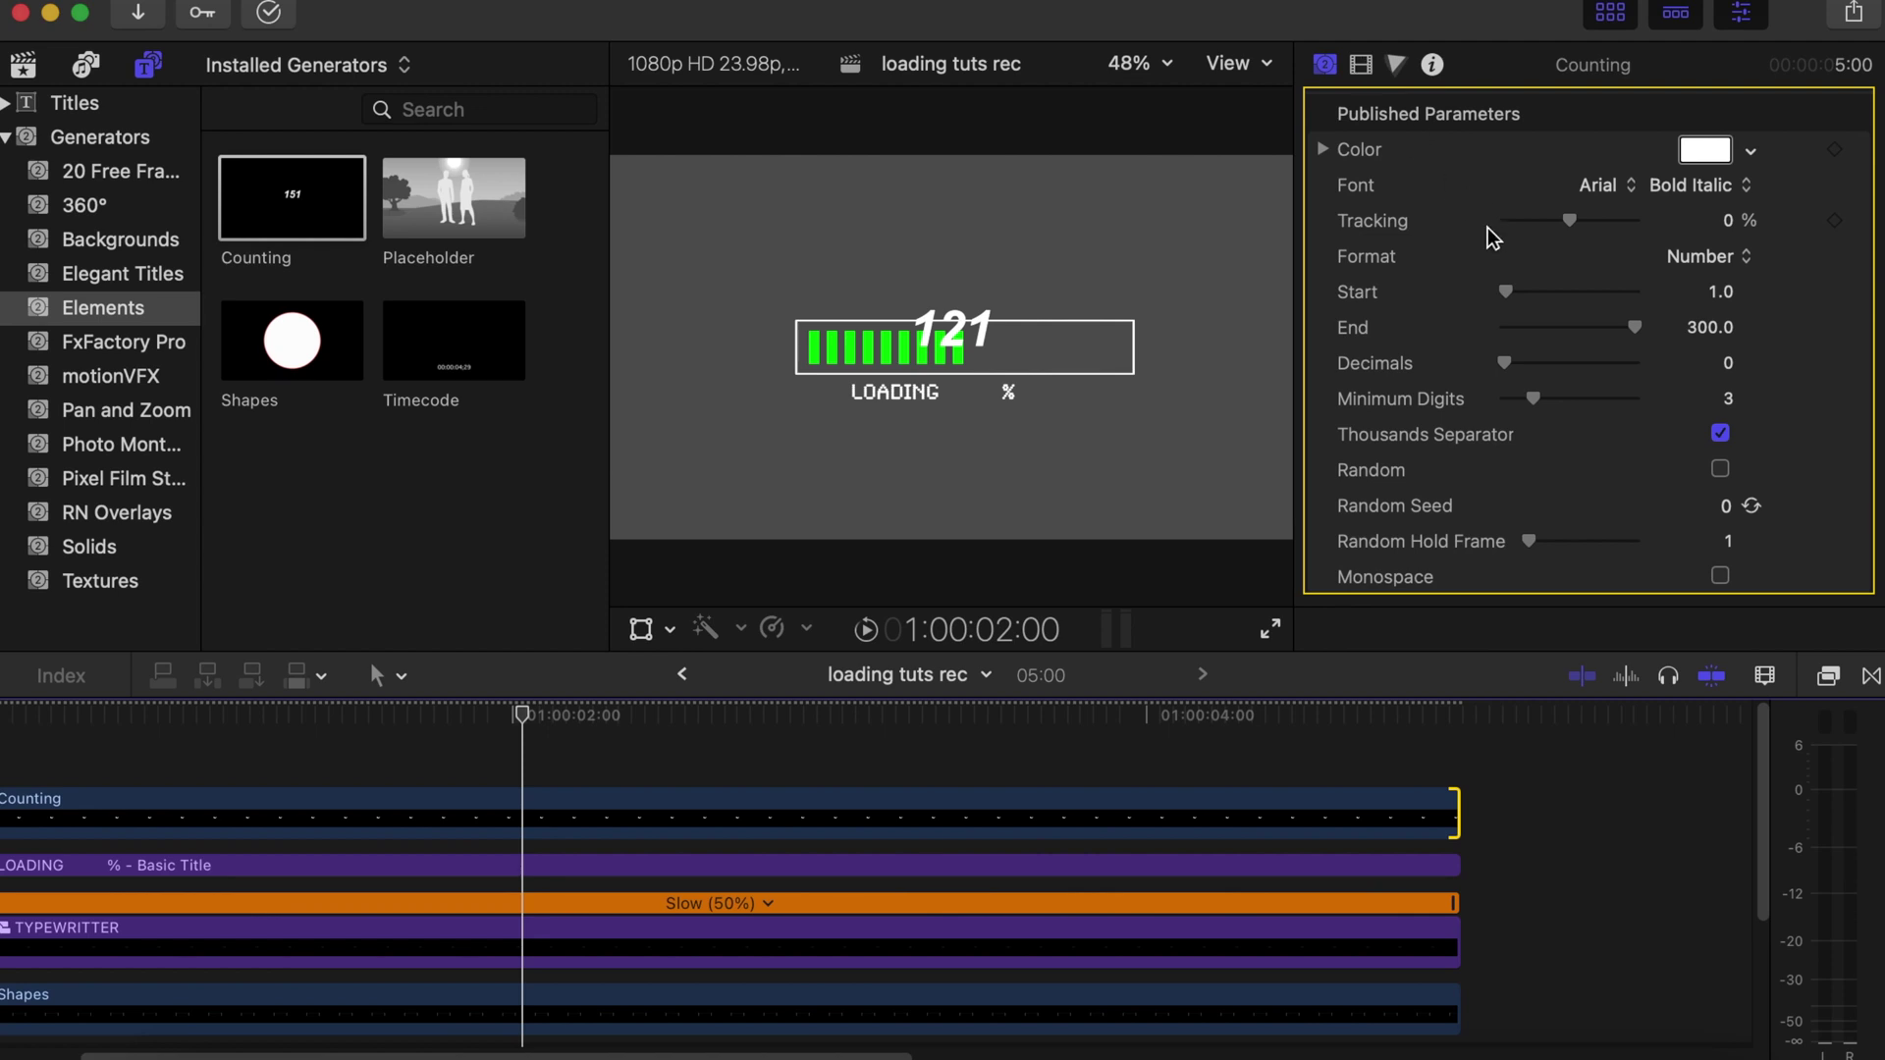
- Move the counter down beside LOADING and set its font to Synchro LET
key("shift+t")
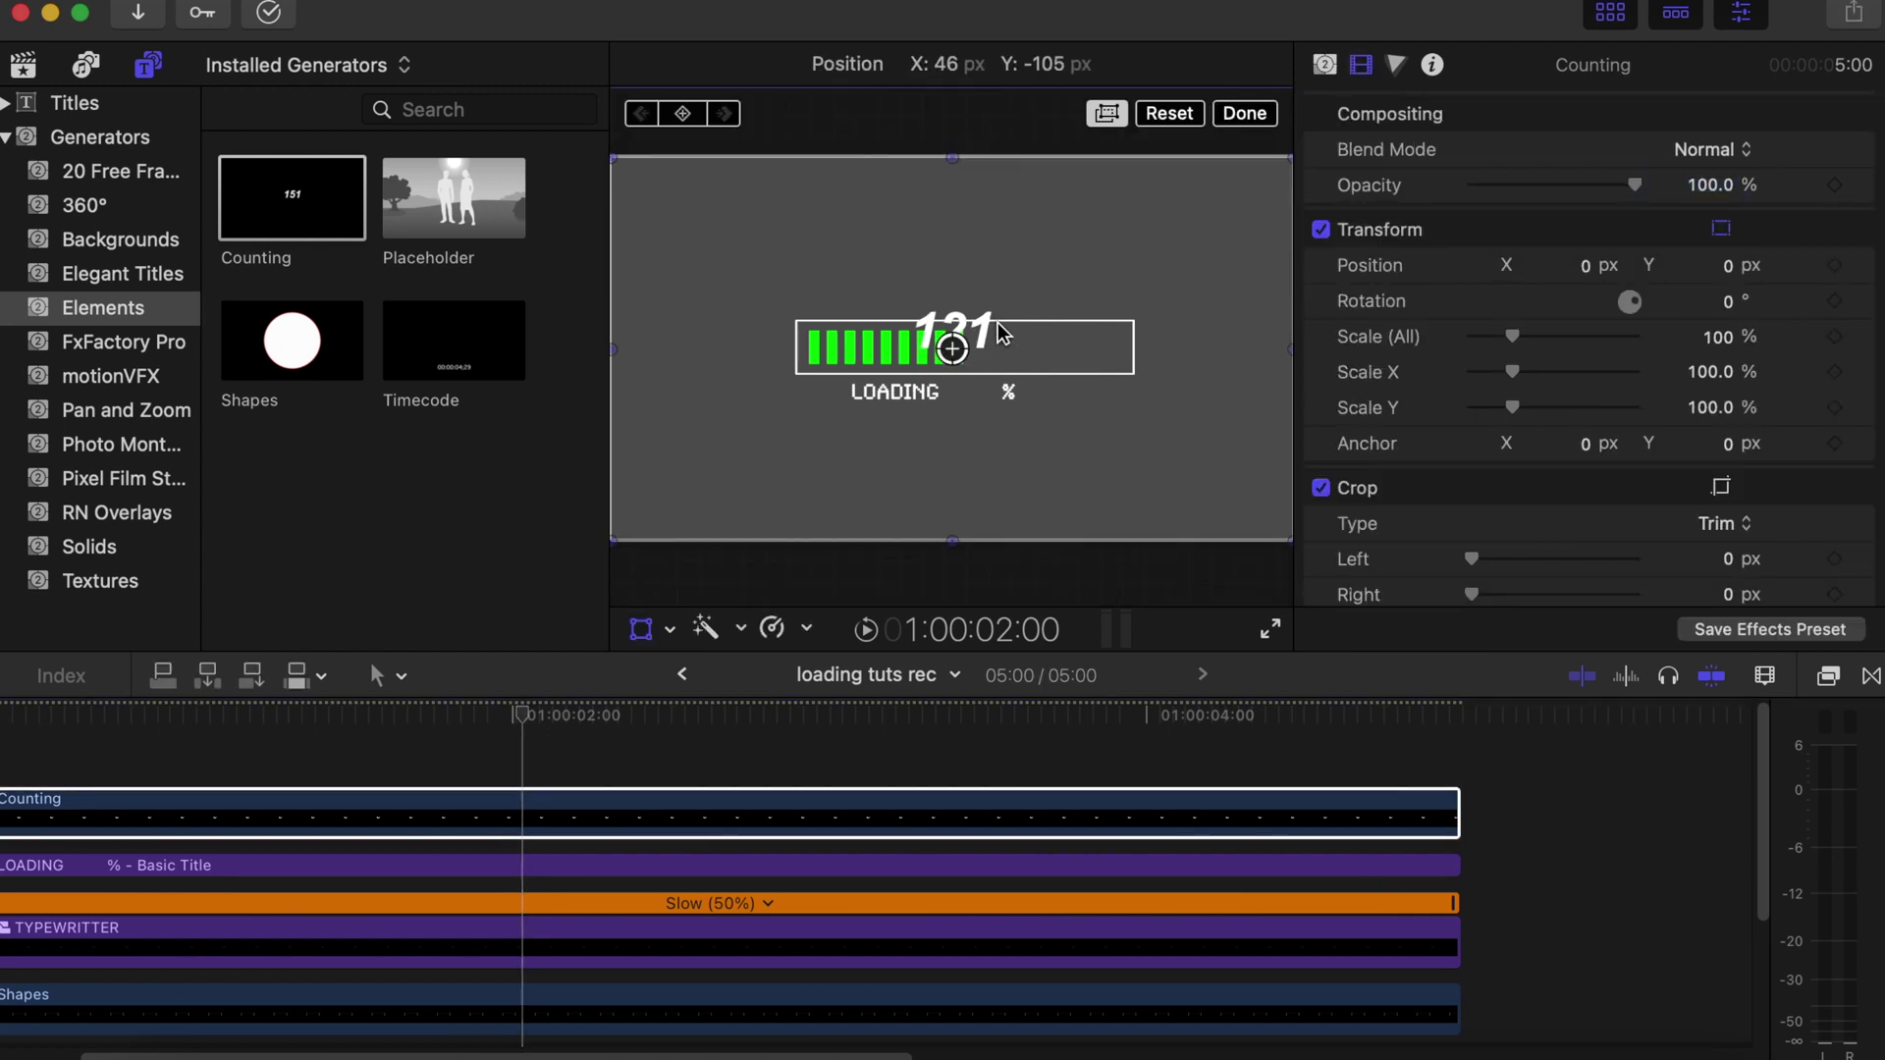
mouse_move(997, 324)
left_mouse_down()
mouse_move(999, 341)
mouse_move(998, 310)
left_mouse_up()
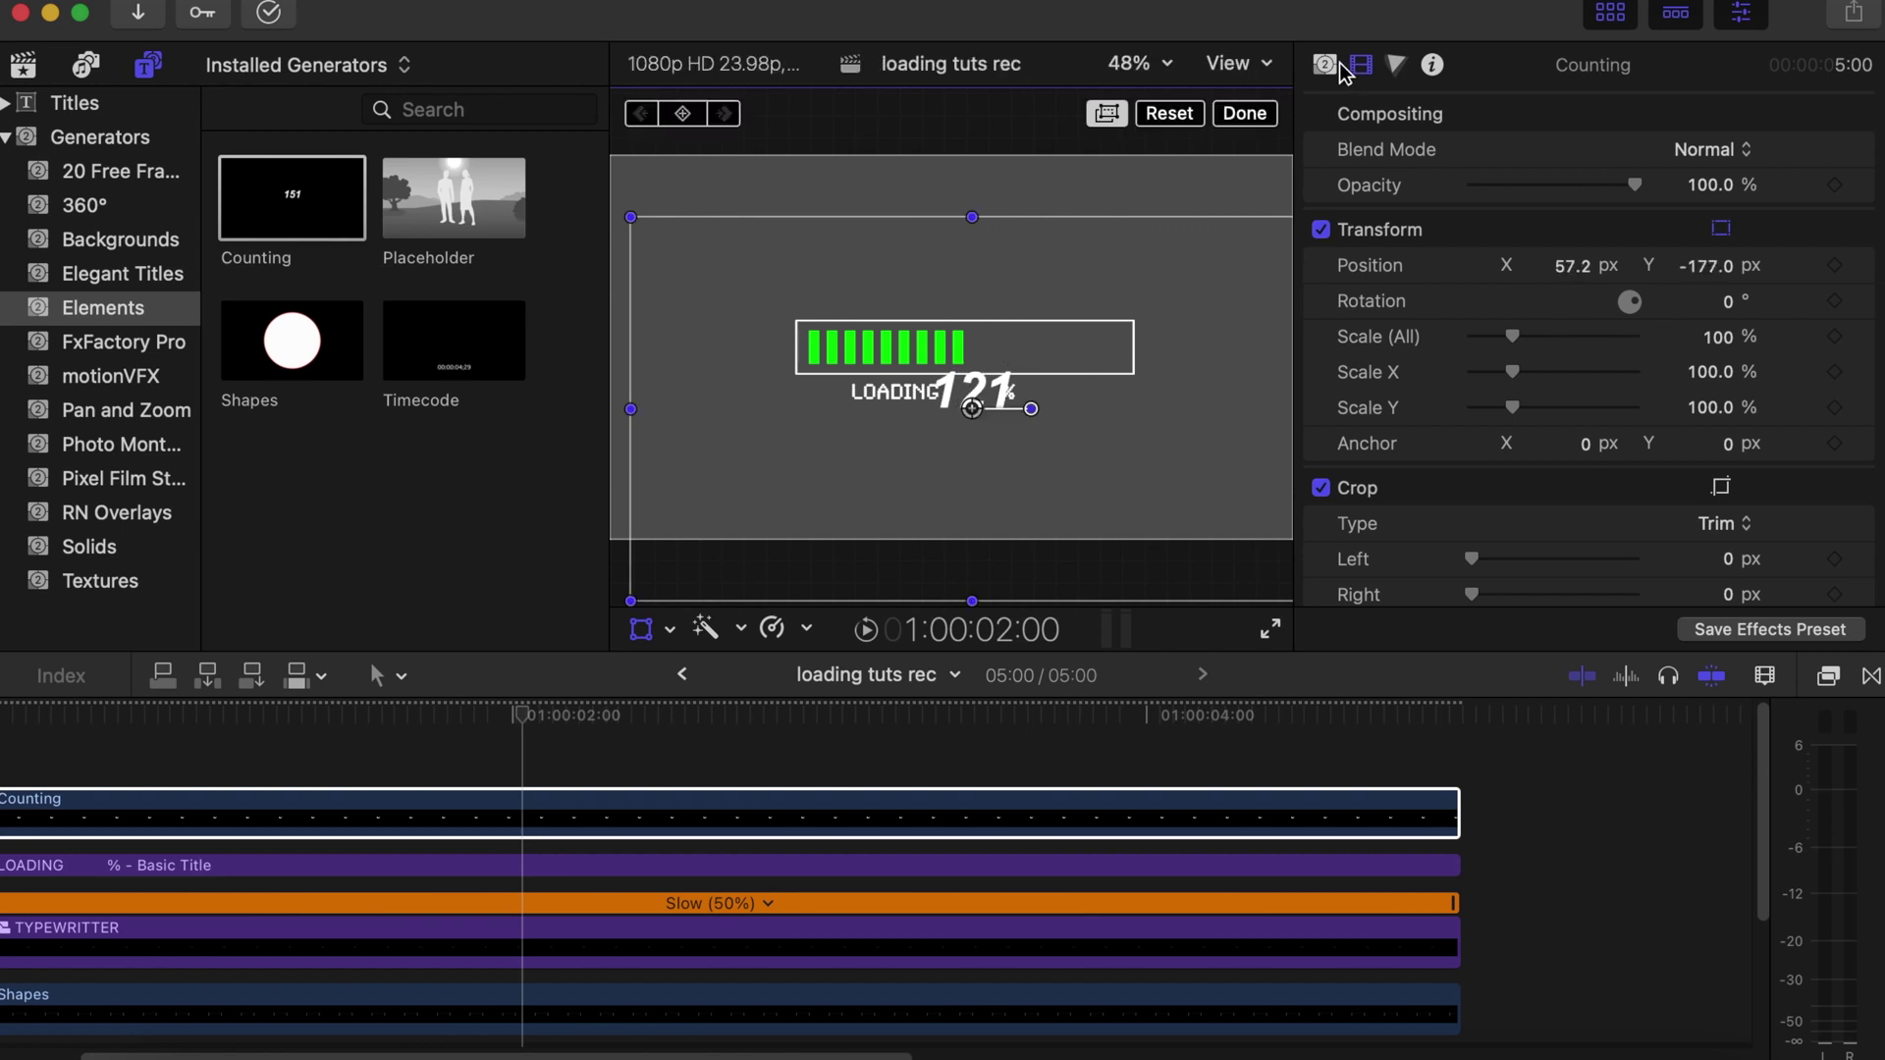
left_click(1325, 65)
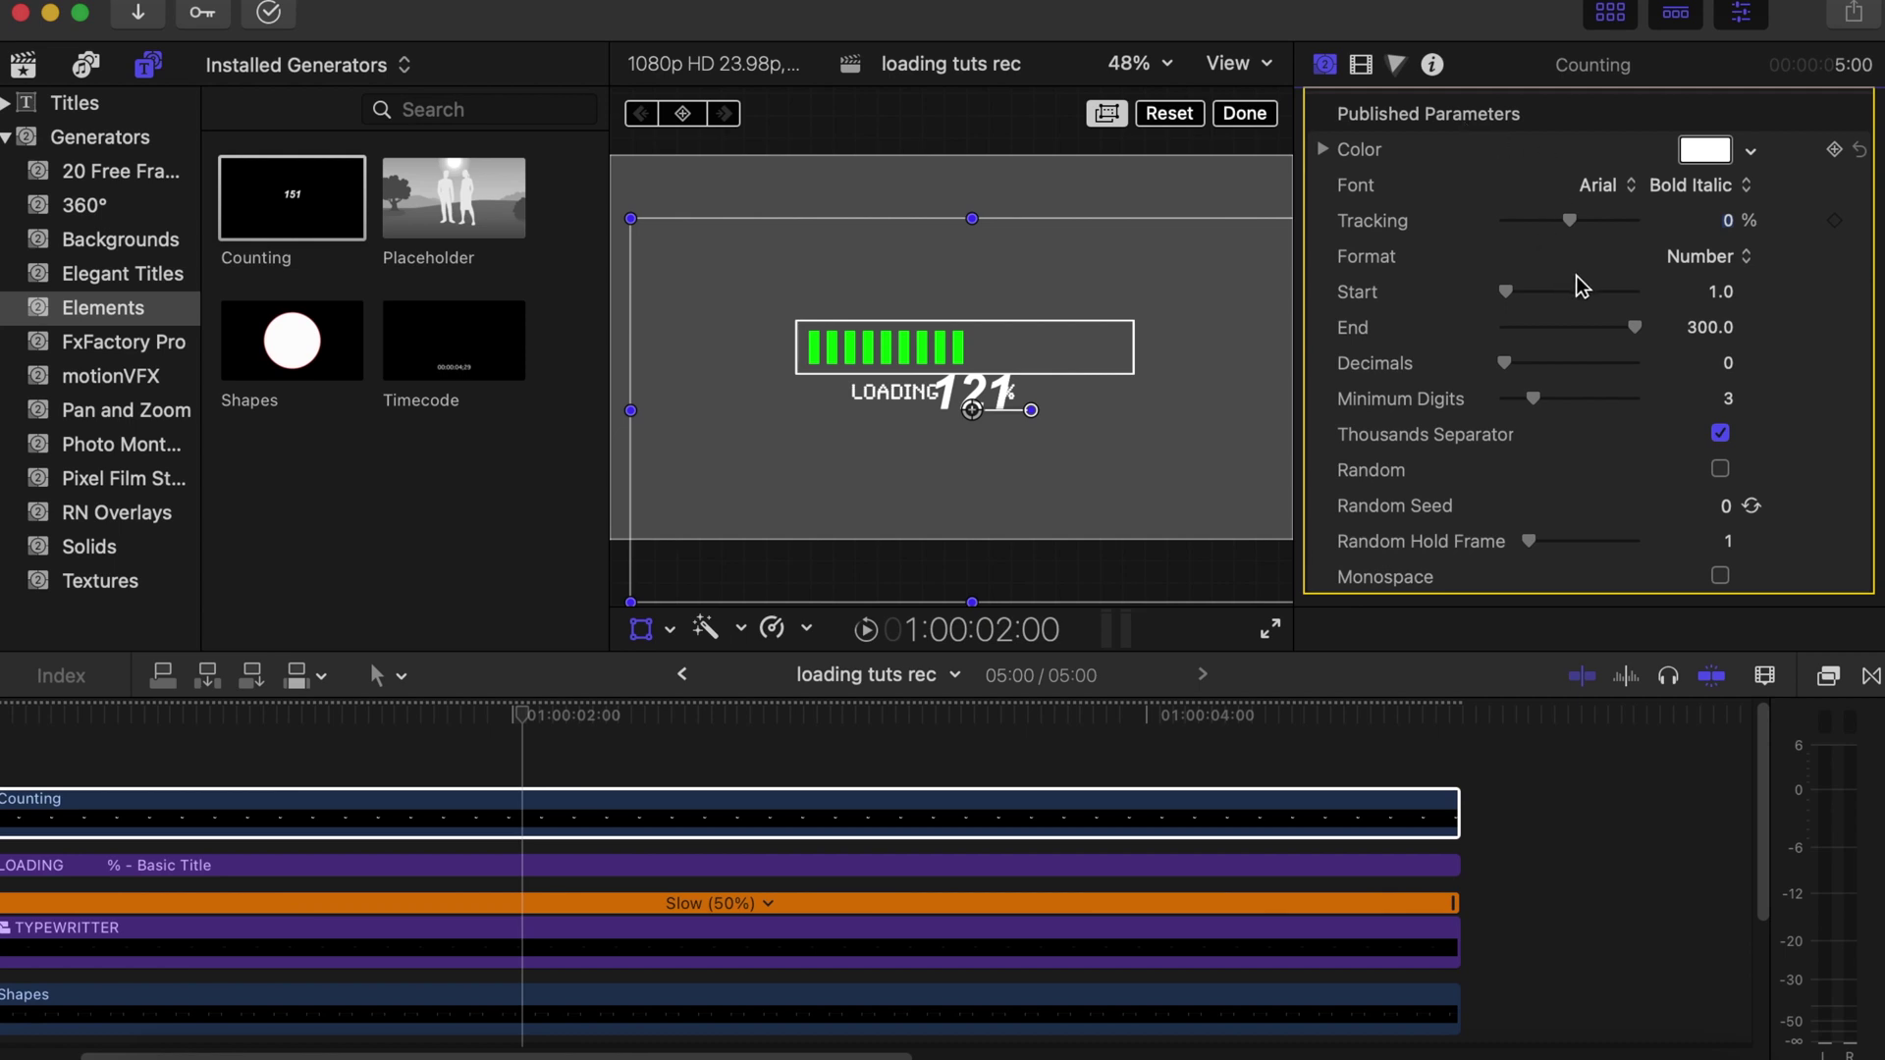
left_click(1600, 185)
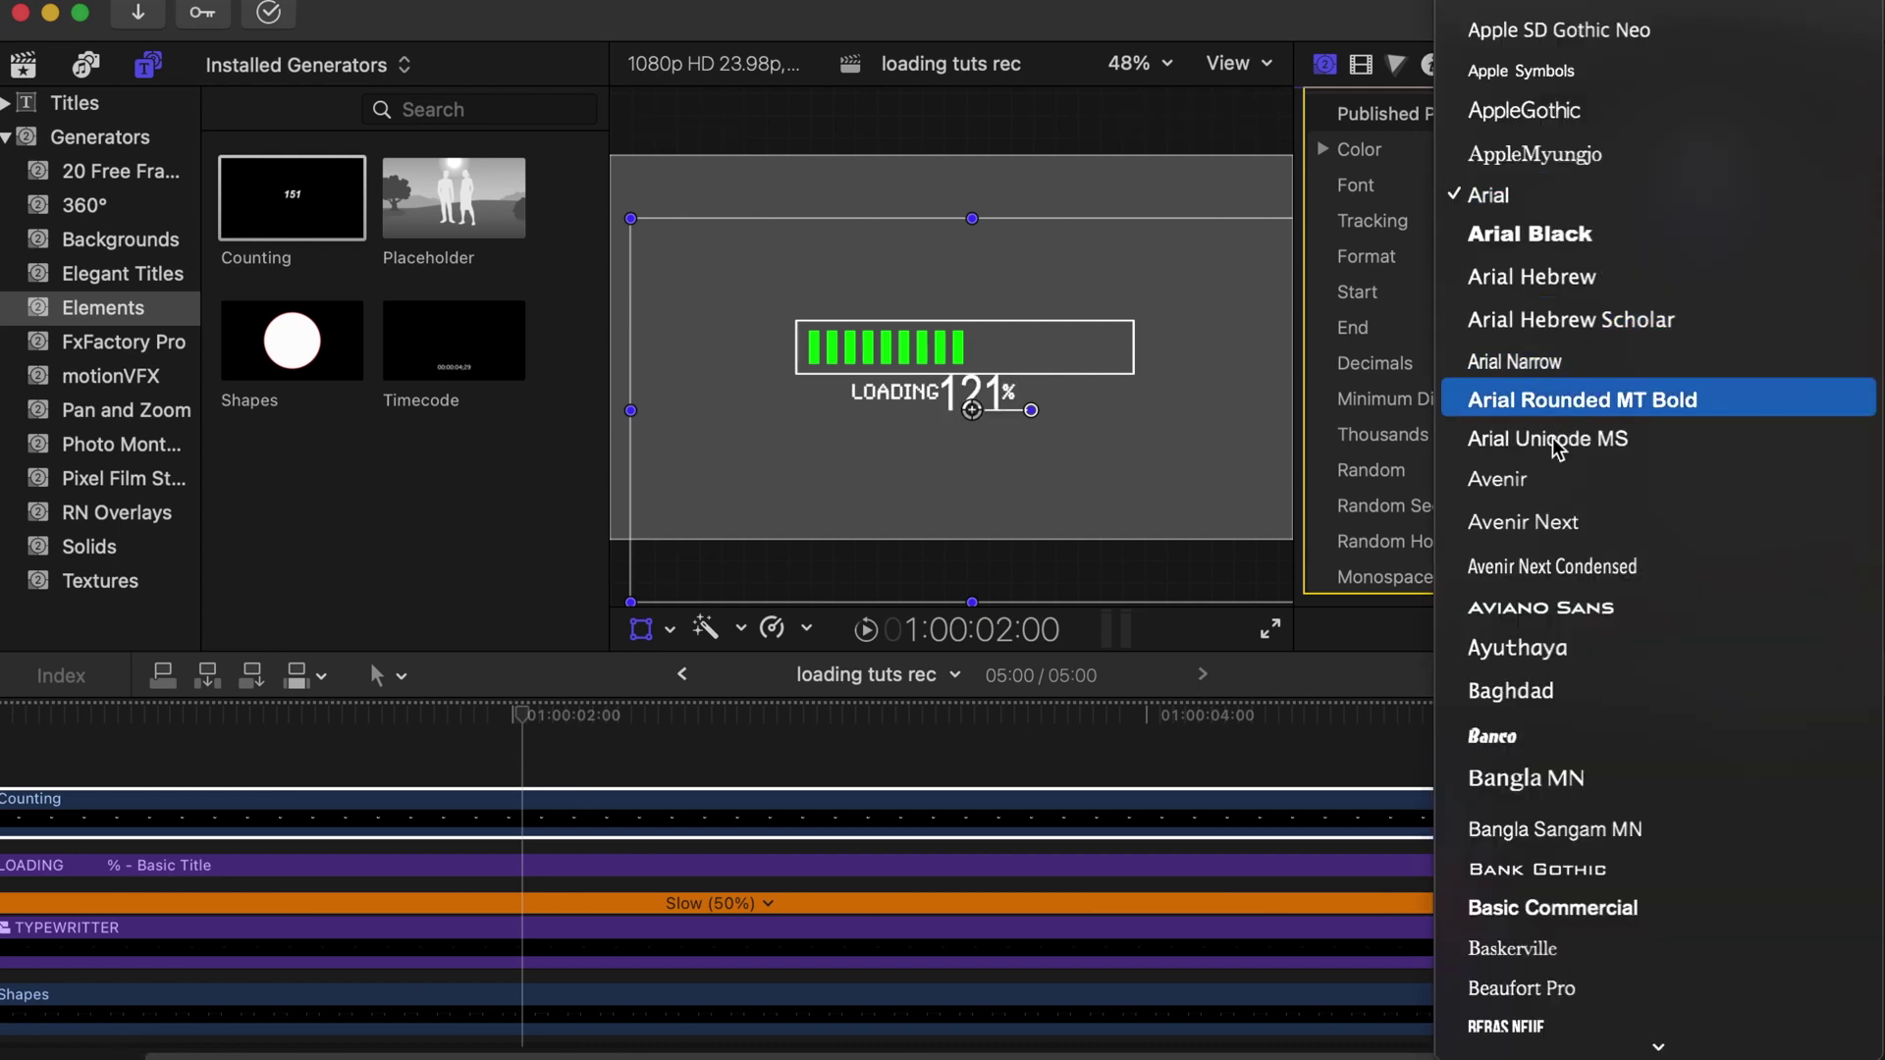
scroll(1551, 438, "down", 20)
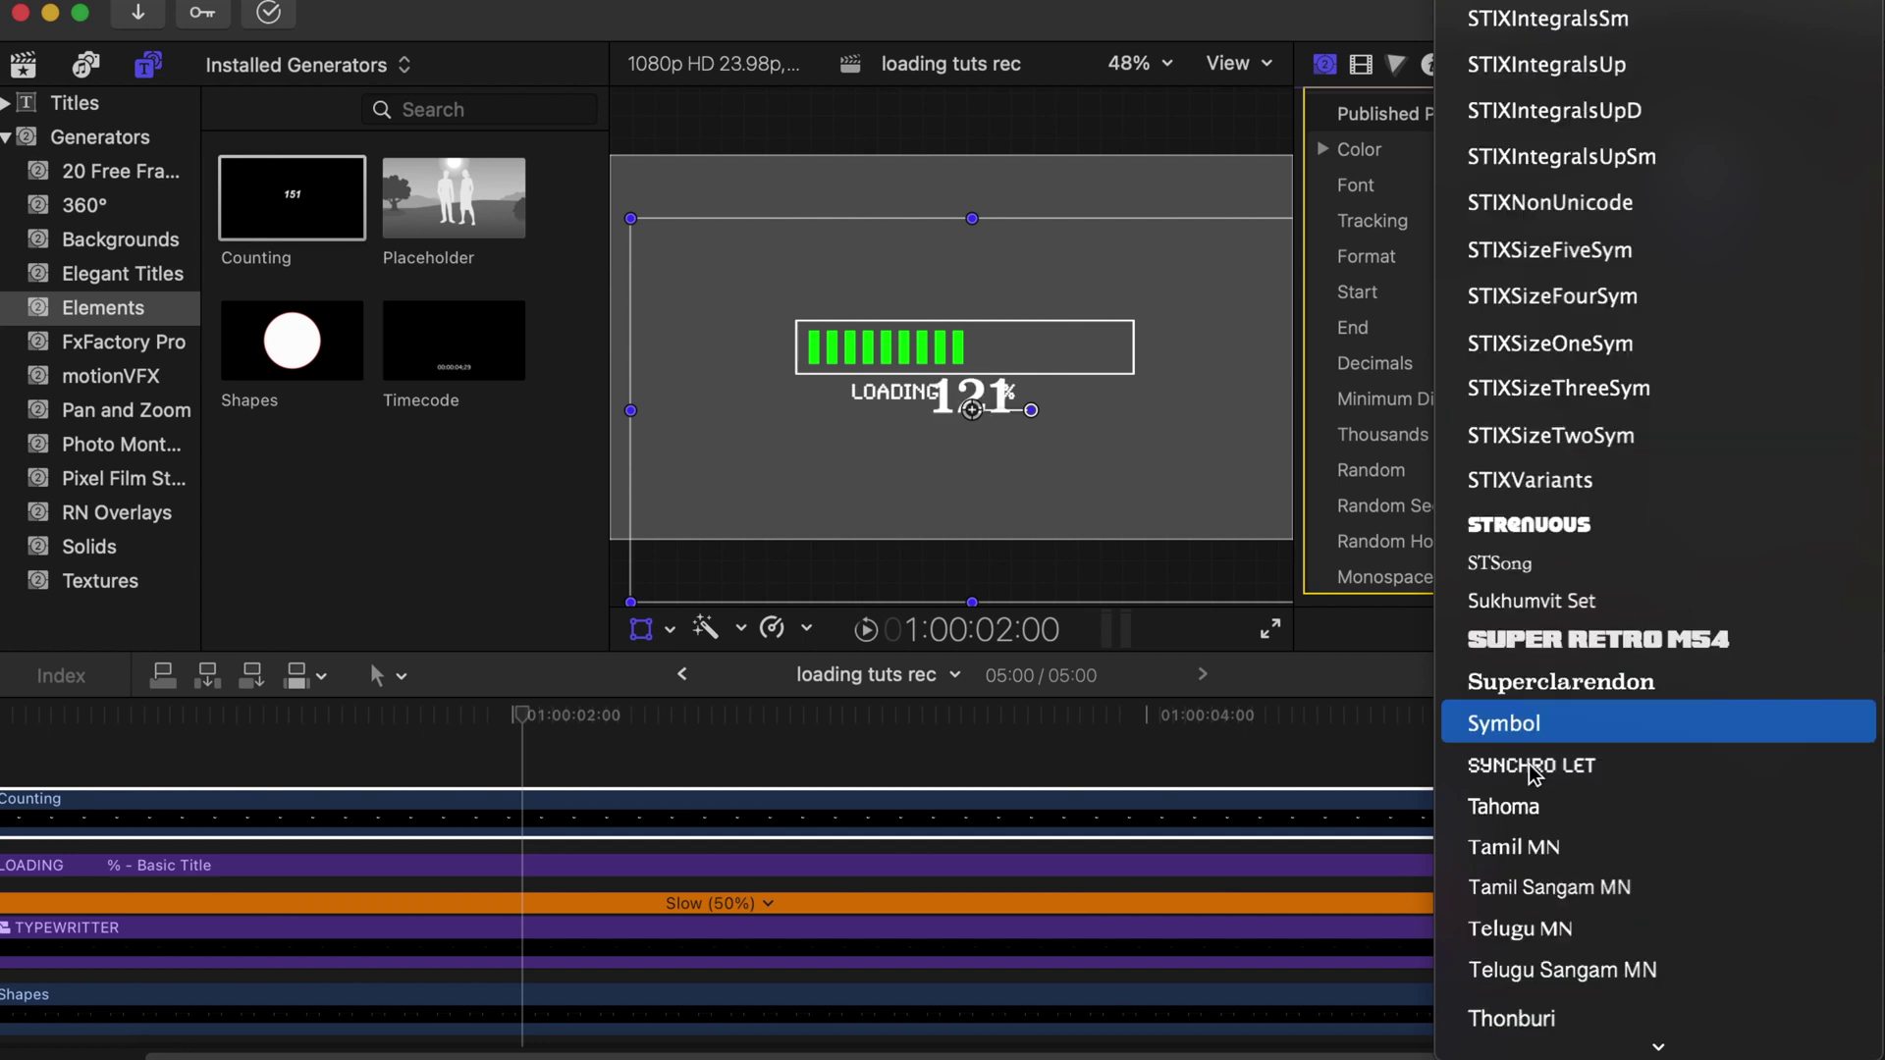
left_click(1529, 763)
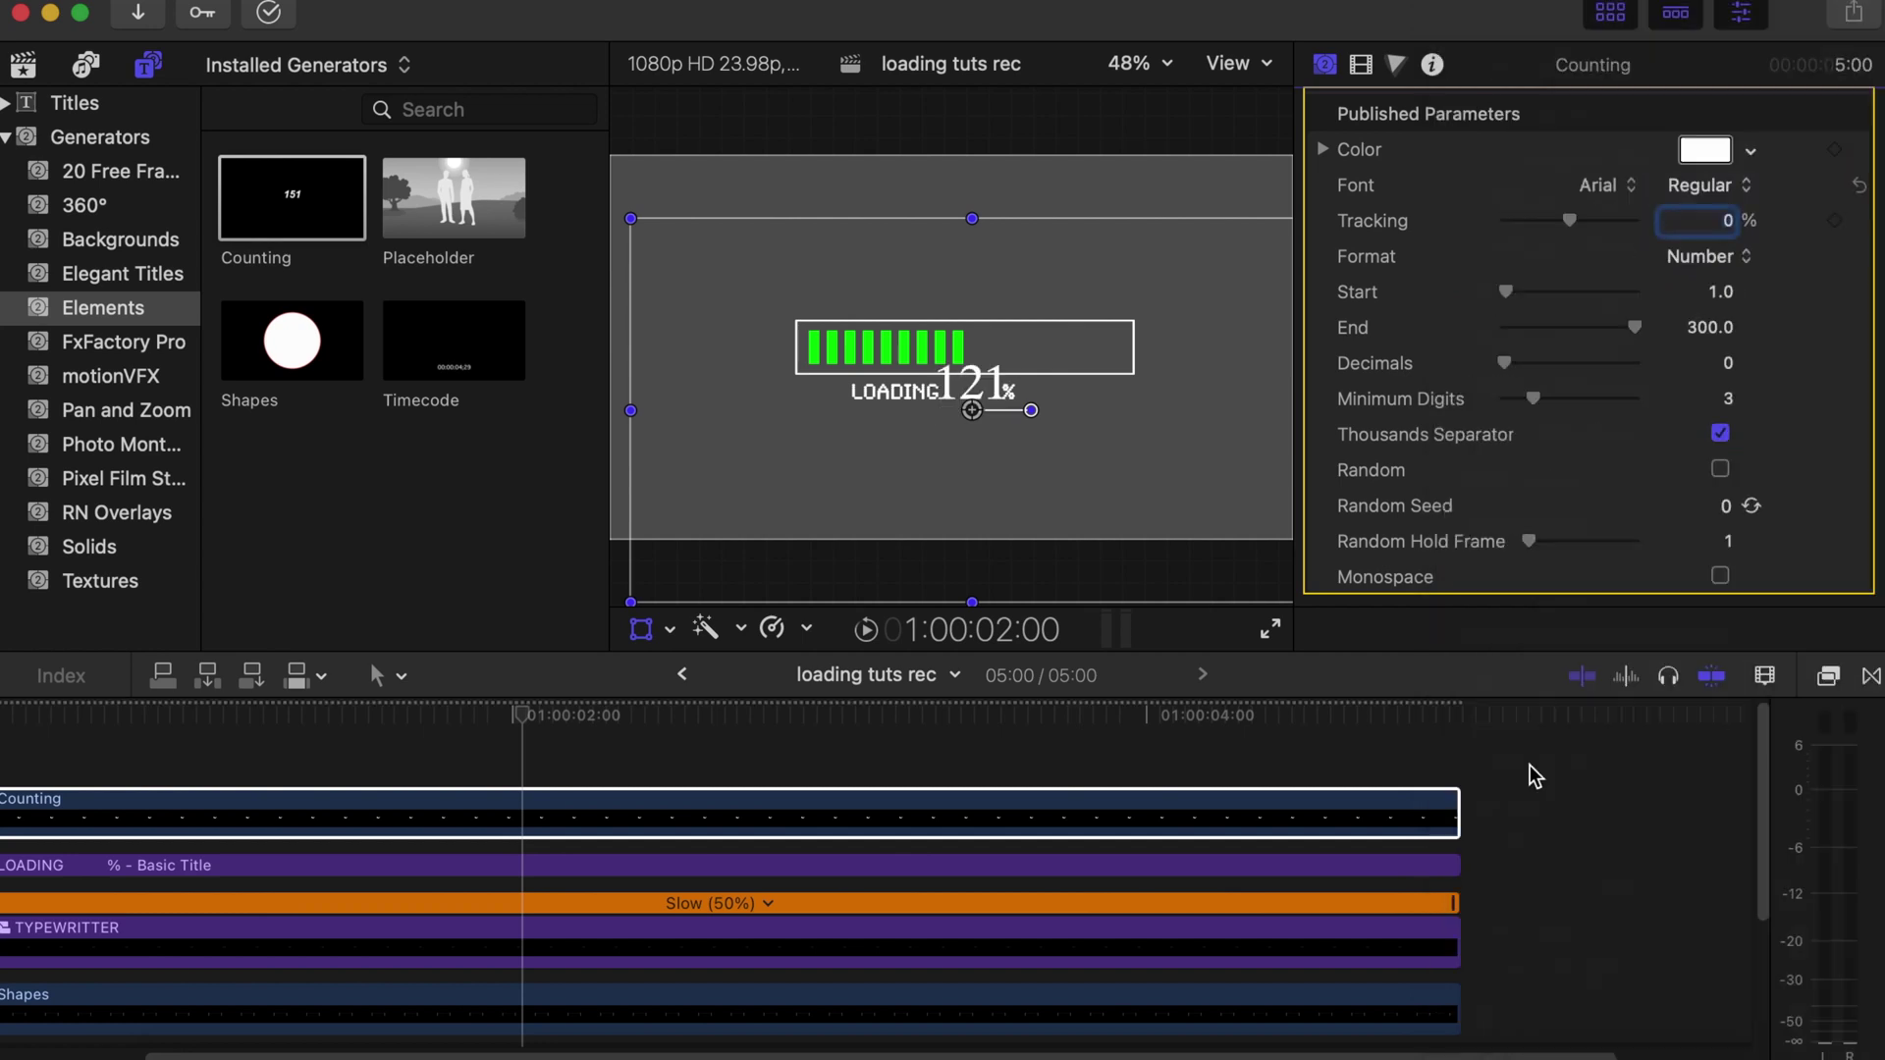
- Make the counter count from 0 to 100 with fewer minimum digits
left_click(1721, 292)
type("0")
left_click(1718, 328)
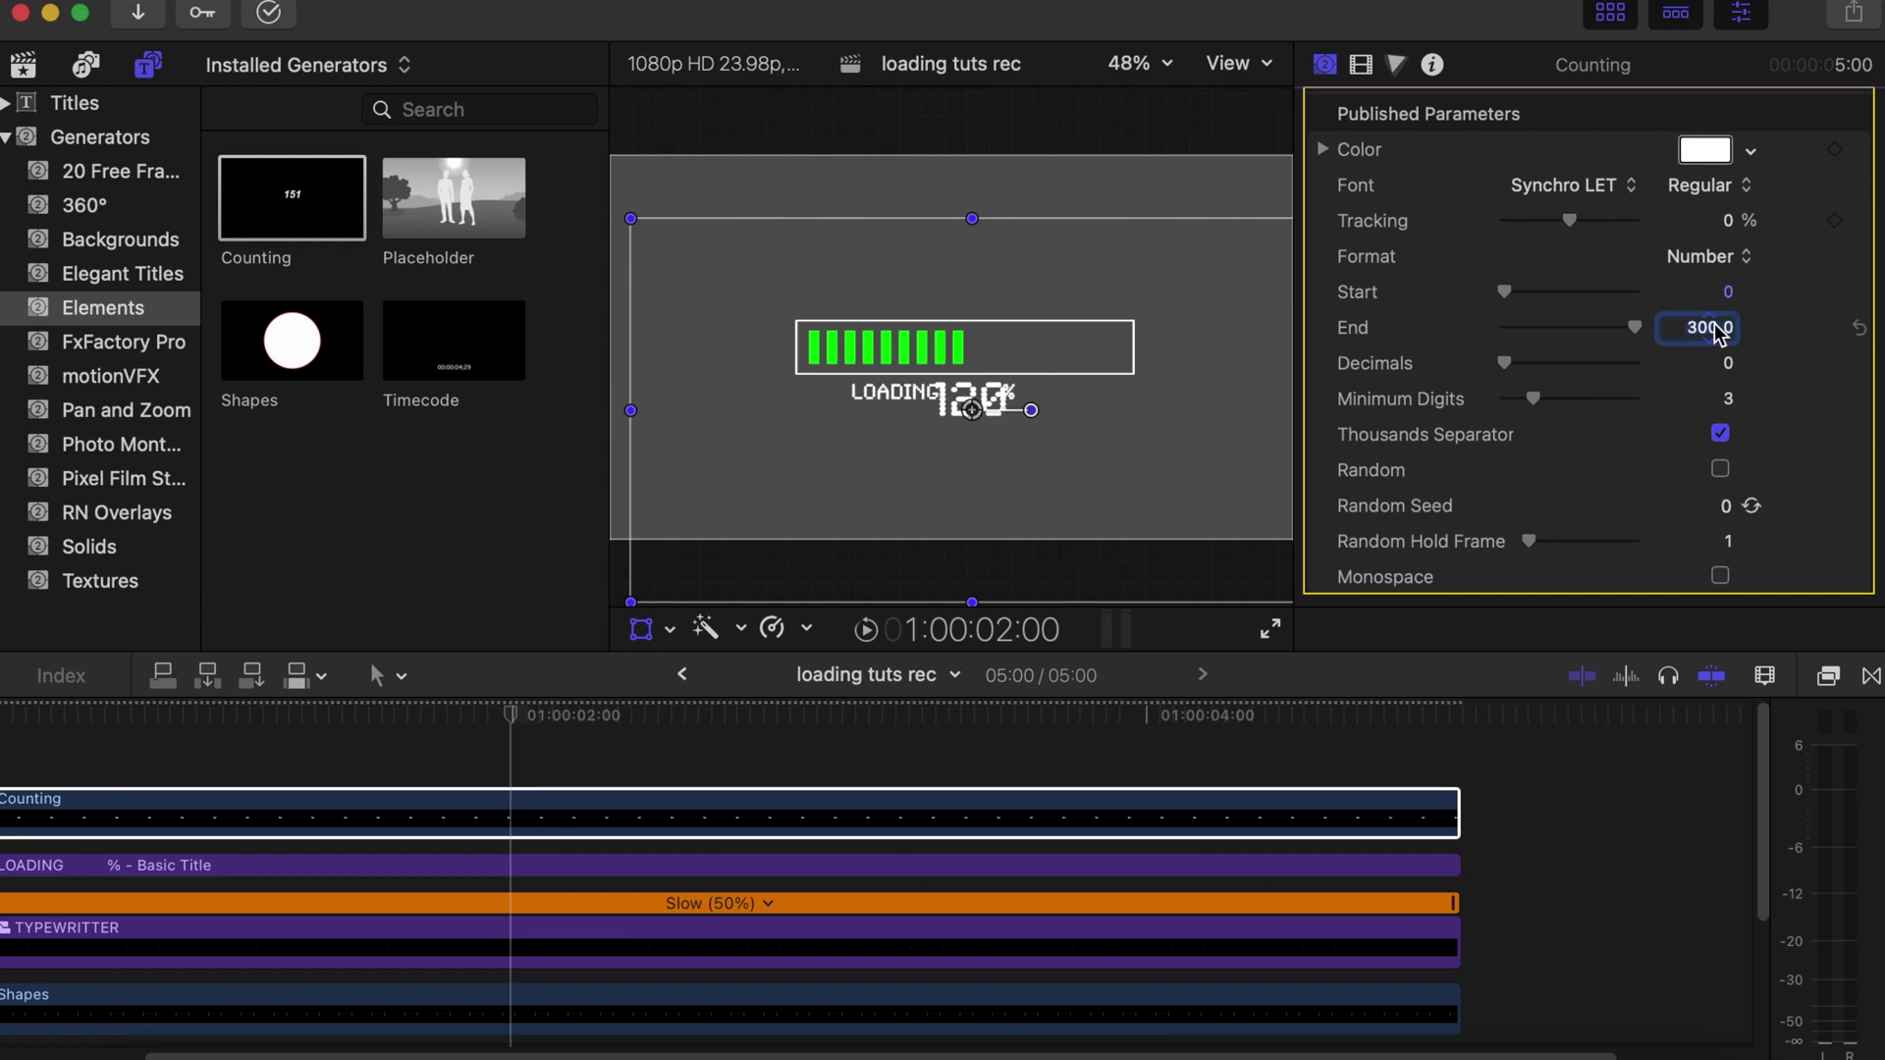
key("BackSpace")
type("100")
key("Return")
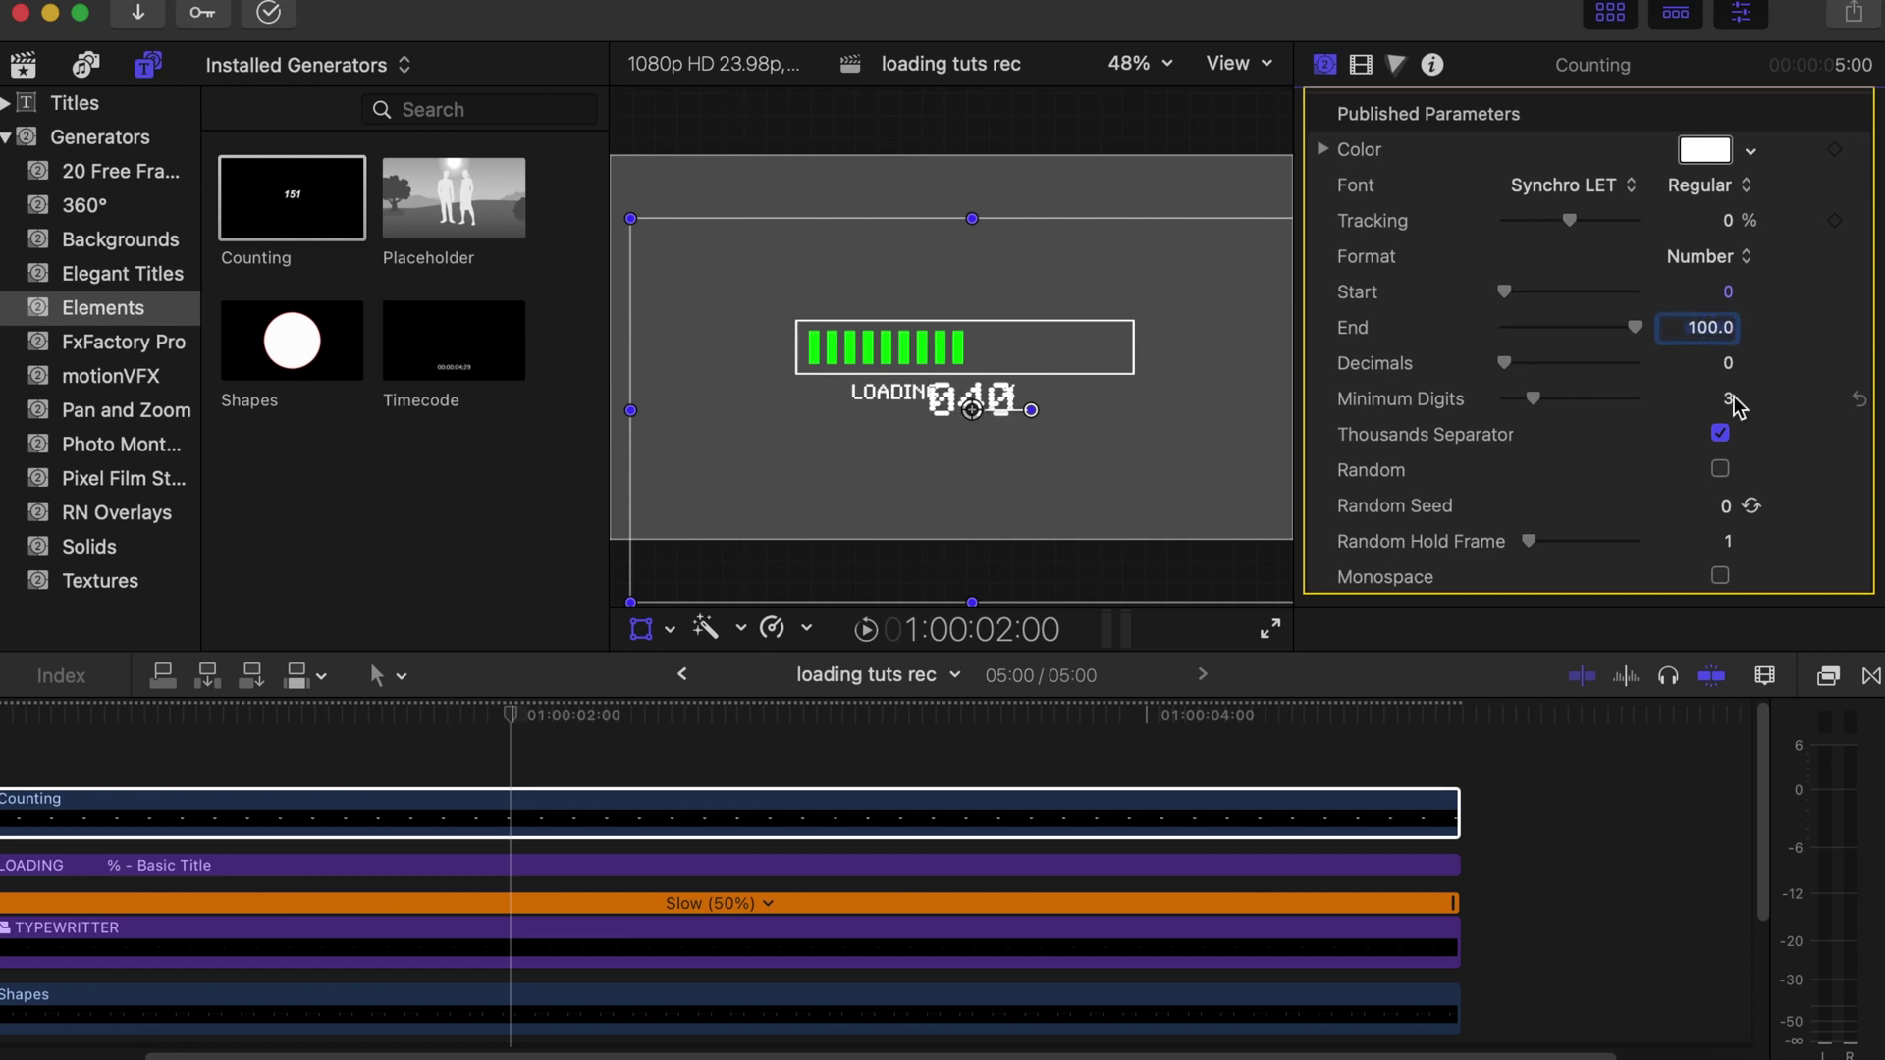
left_click(1732, 401)
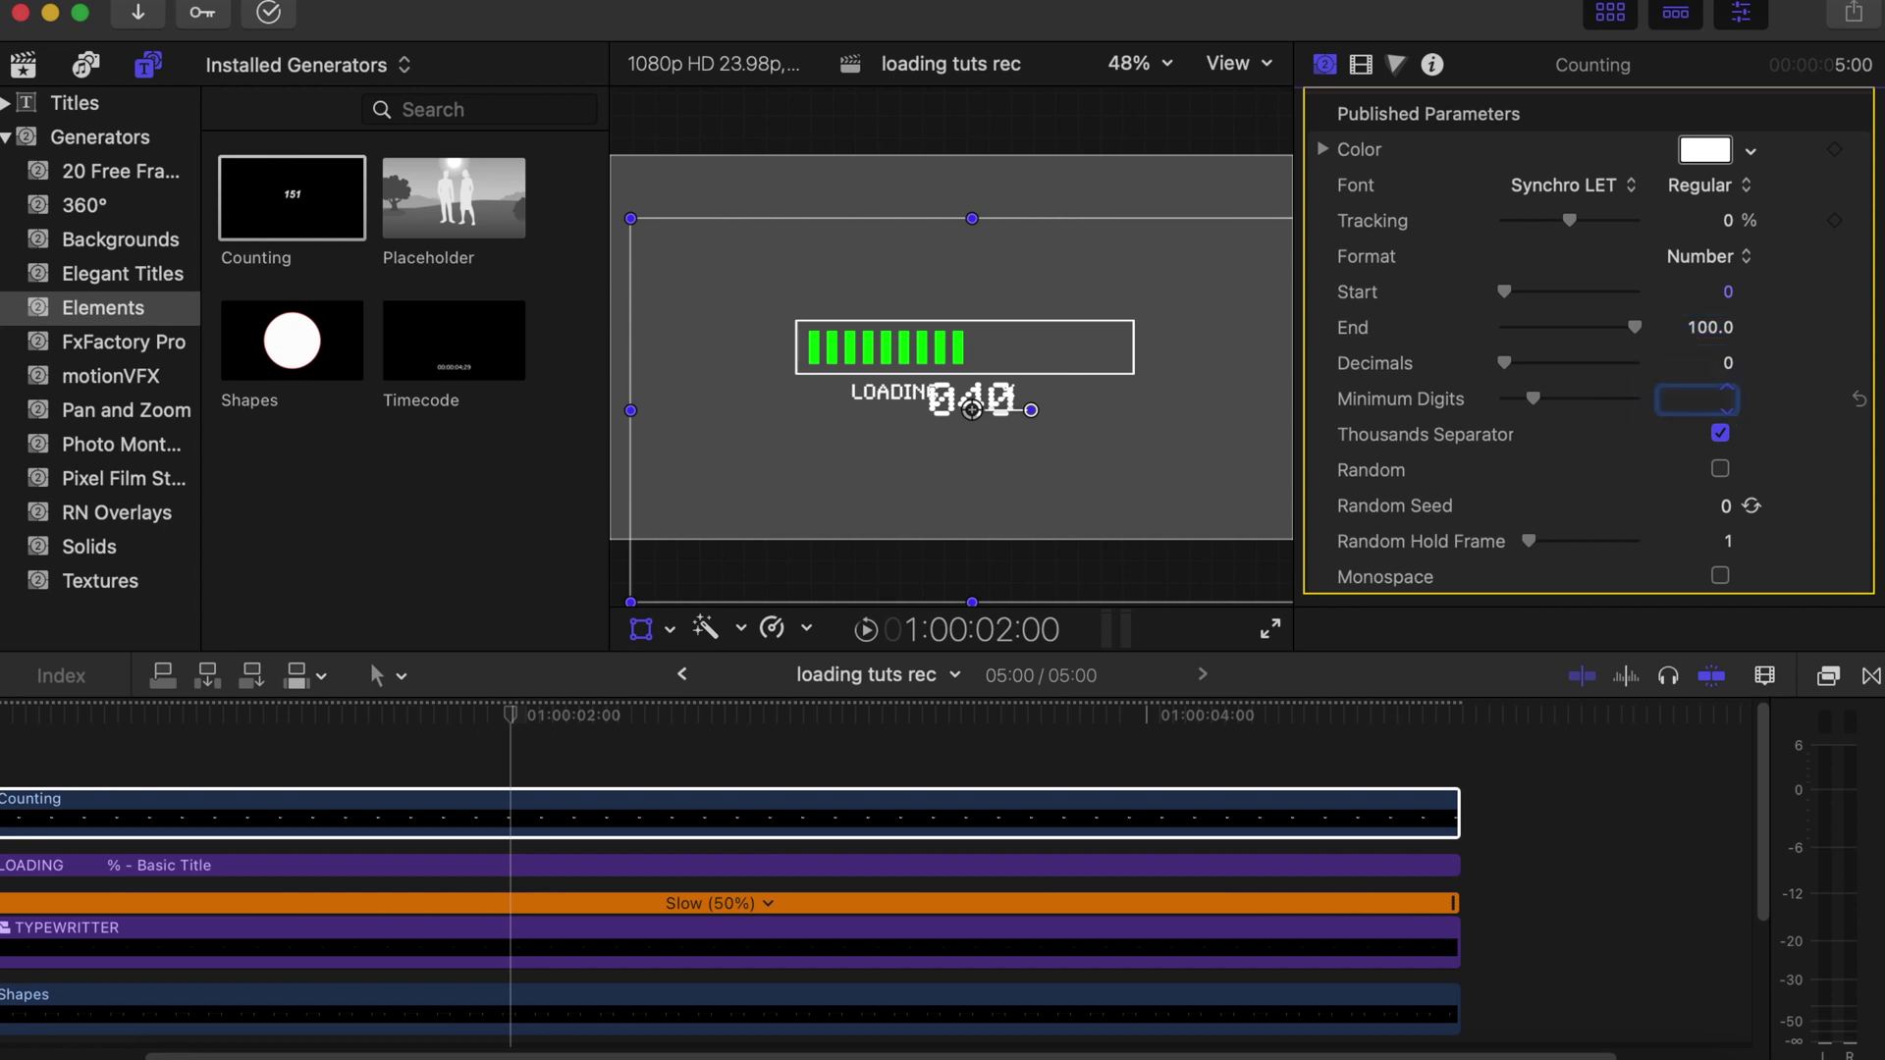
left_click(1359, 65)
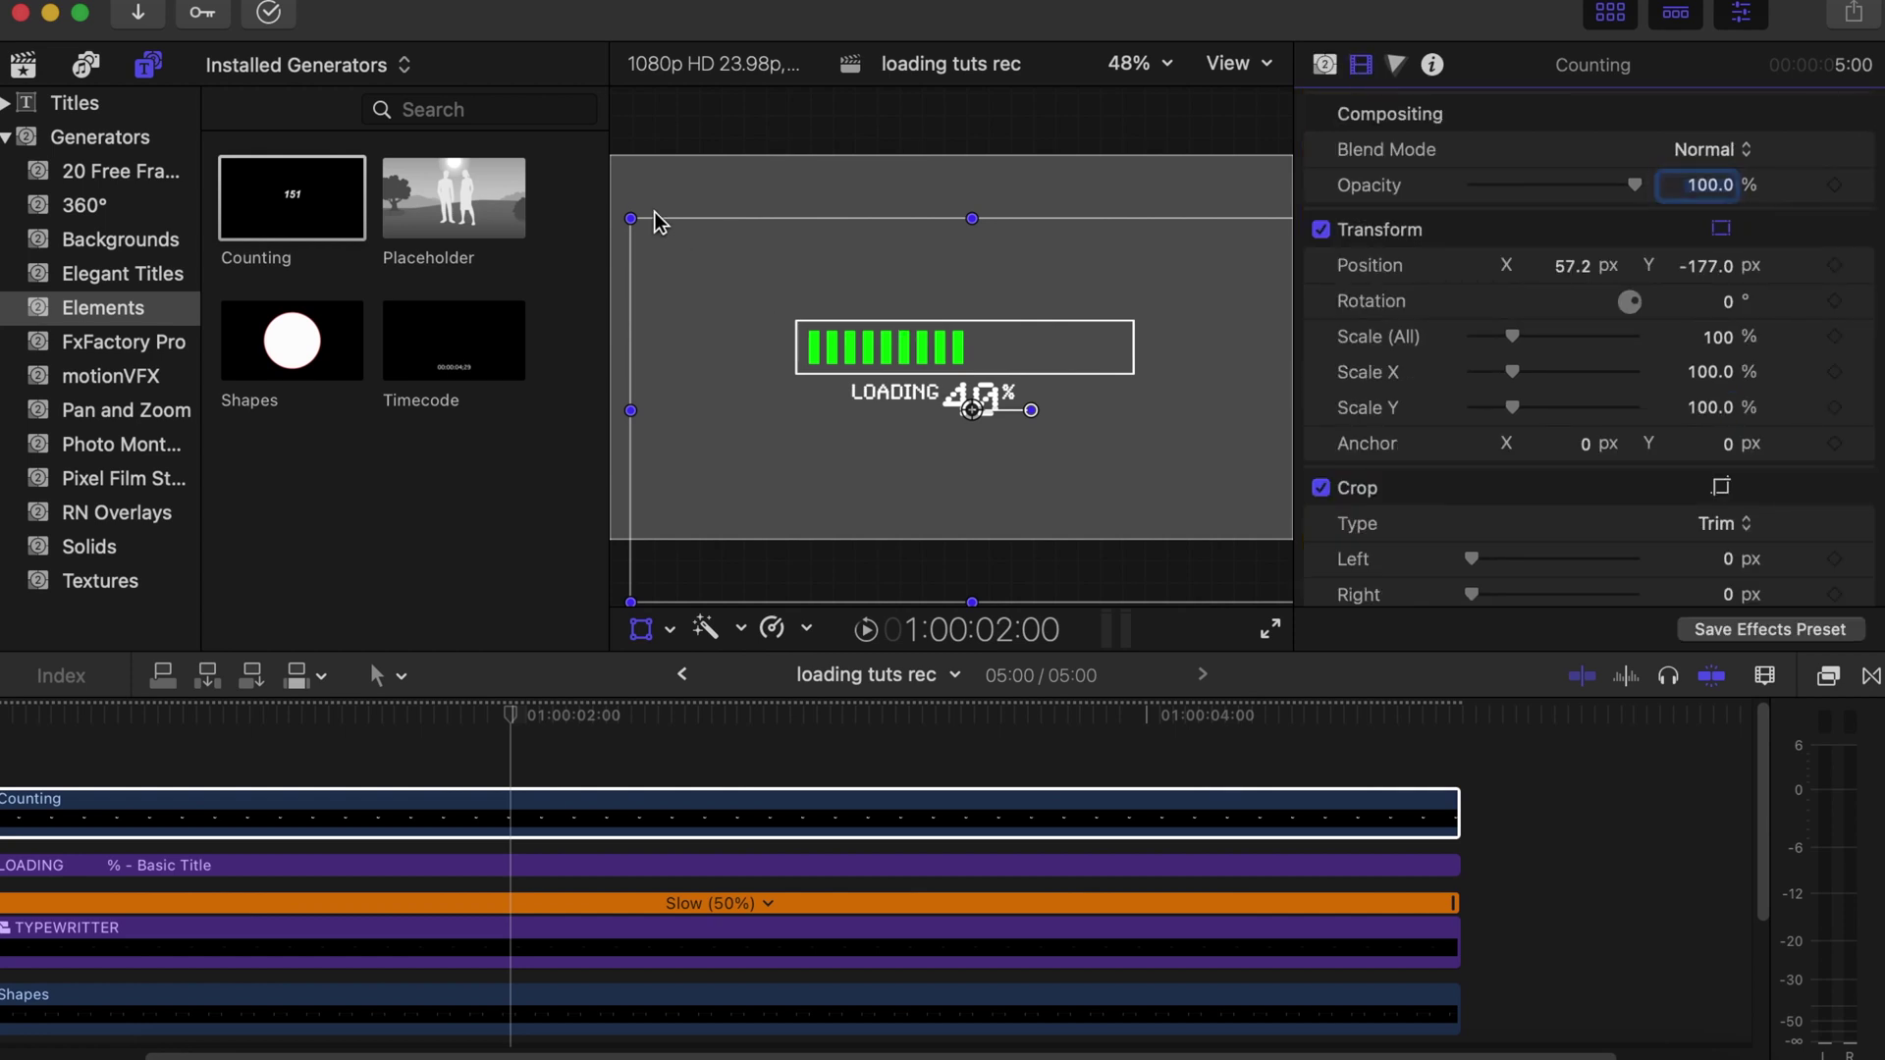
- Scale the counter down to 48.92% and position it between LOADING and the % sign
left_click_drag(631, 217, 752, 237)
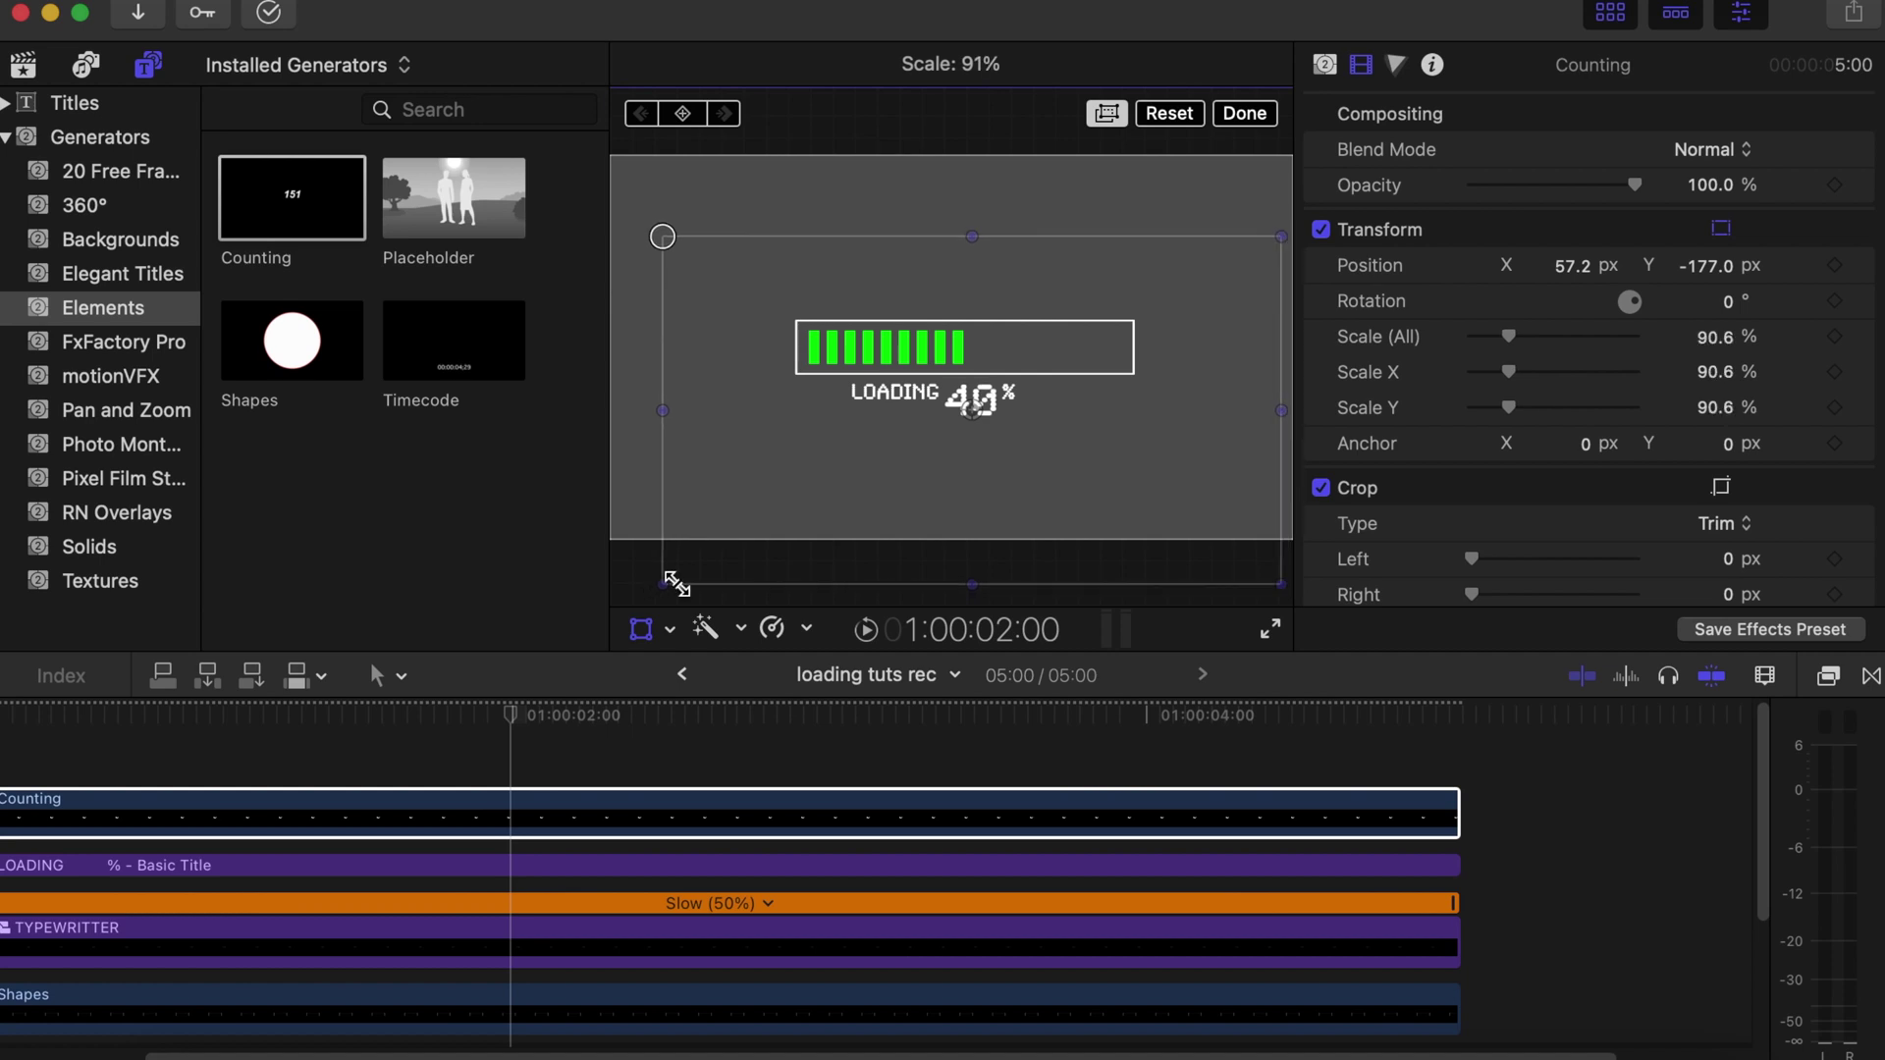
left_click_drag(655, 589, 700, 557)
left_click_drag(1004, 465, 998, 452)
left_click_drag(1239, 552, 1175, 516)
left_click_drag(1081, 432, 1077, 432)
- Fit the whole project in the timeline and play the loading animation from the start
left_click(398, 864)
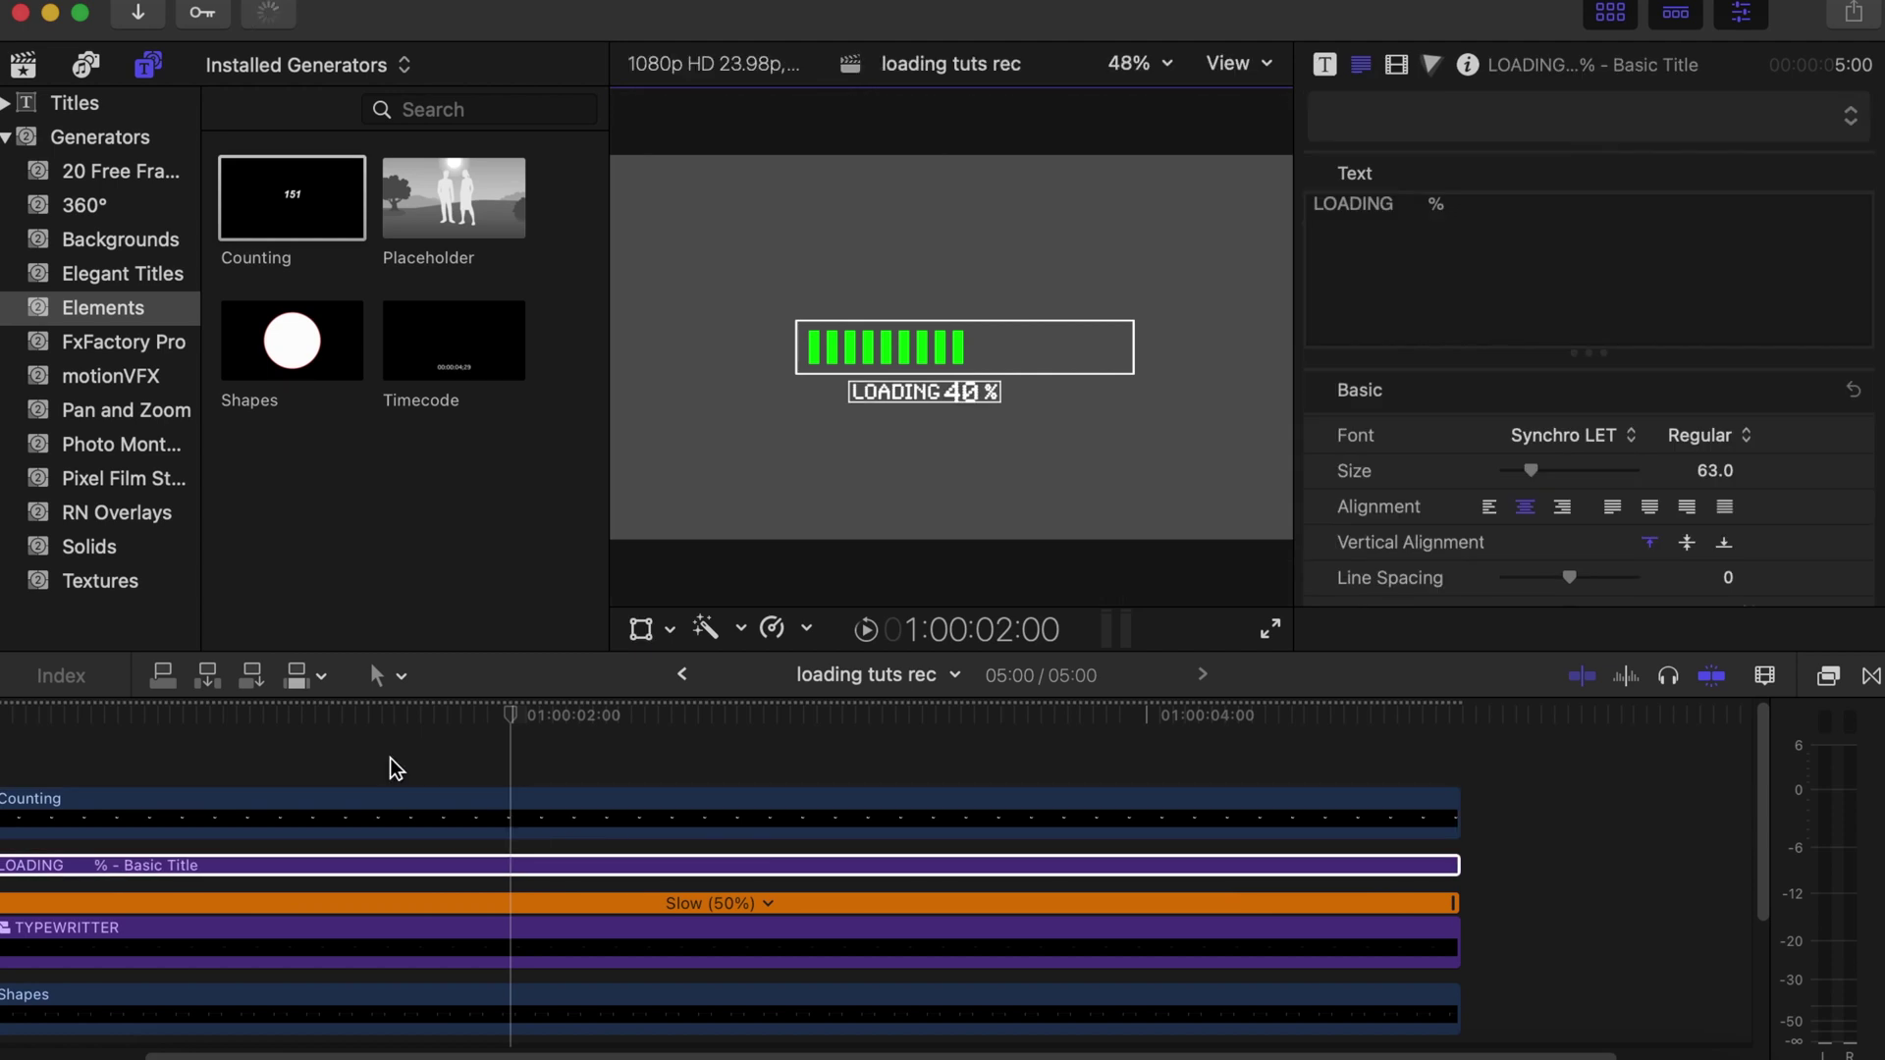
left_click(390, 758)
key("shift+z")
key("Home")
key("space")
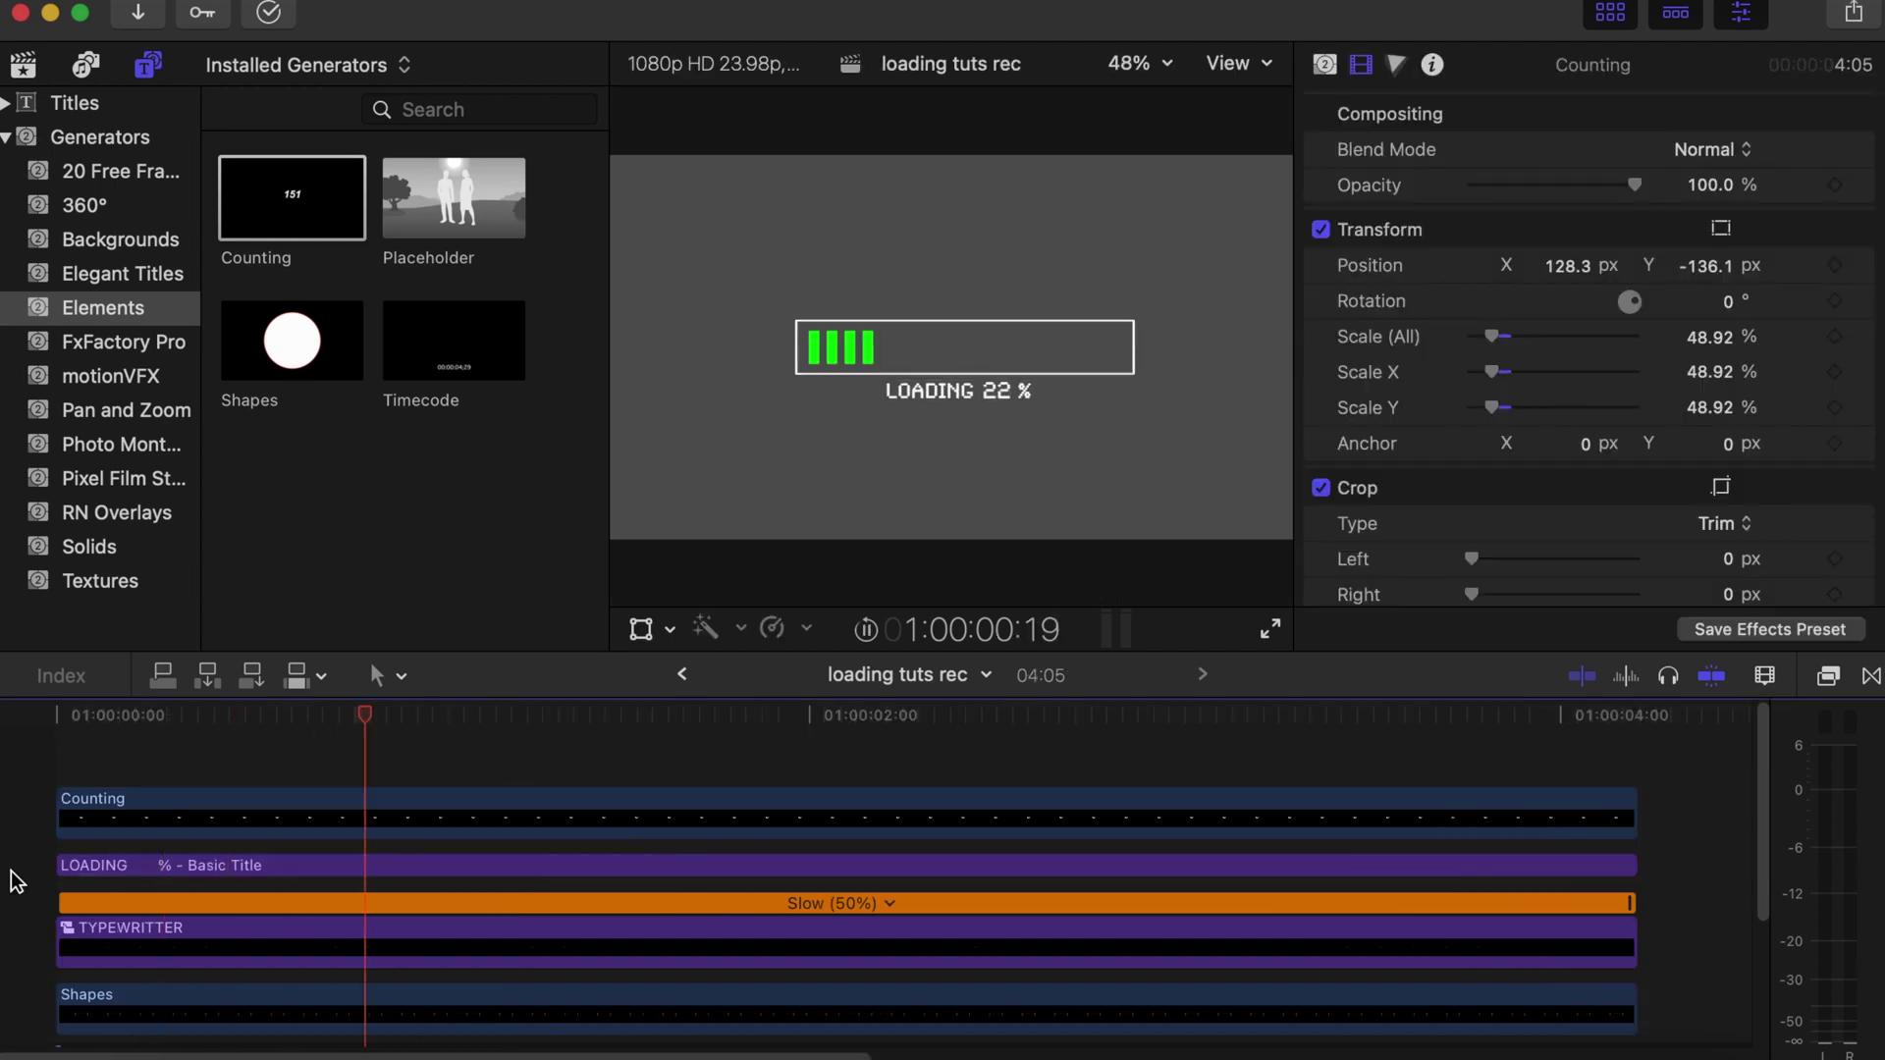